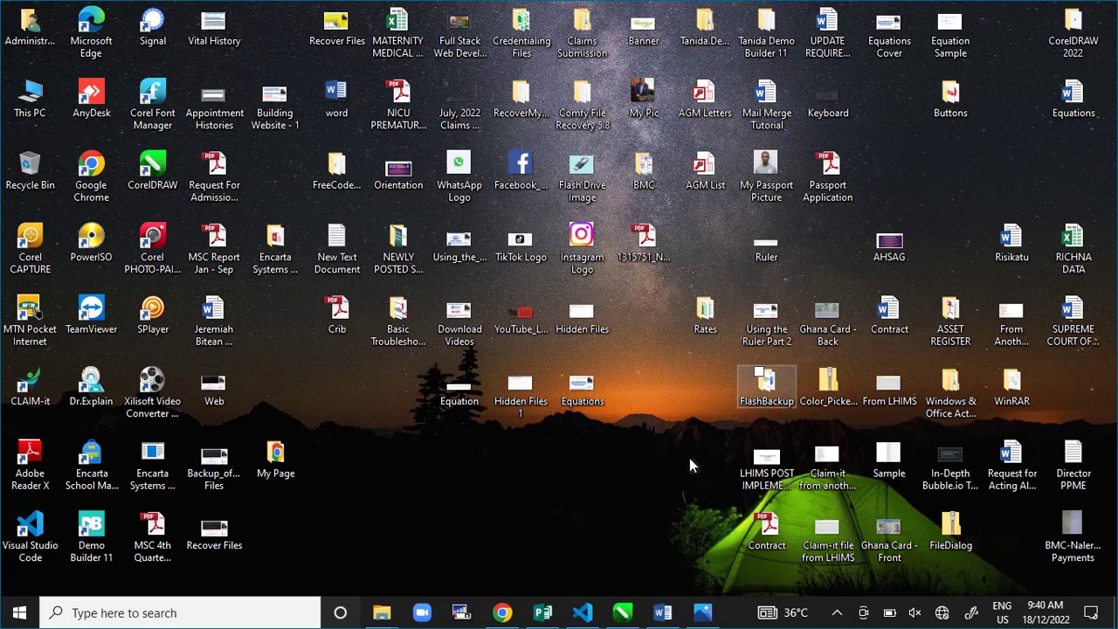
# Step: Bring Word's Document1 back, scroll through it, then minimize Word
pyautogui.click(663, 612)
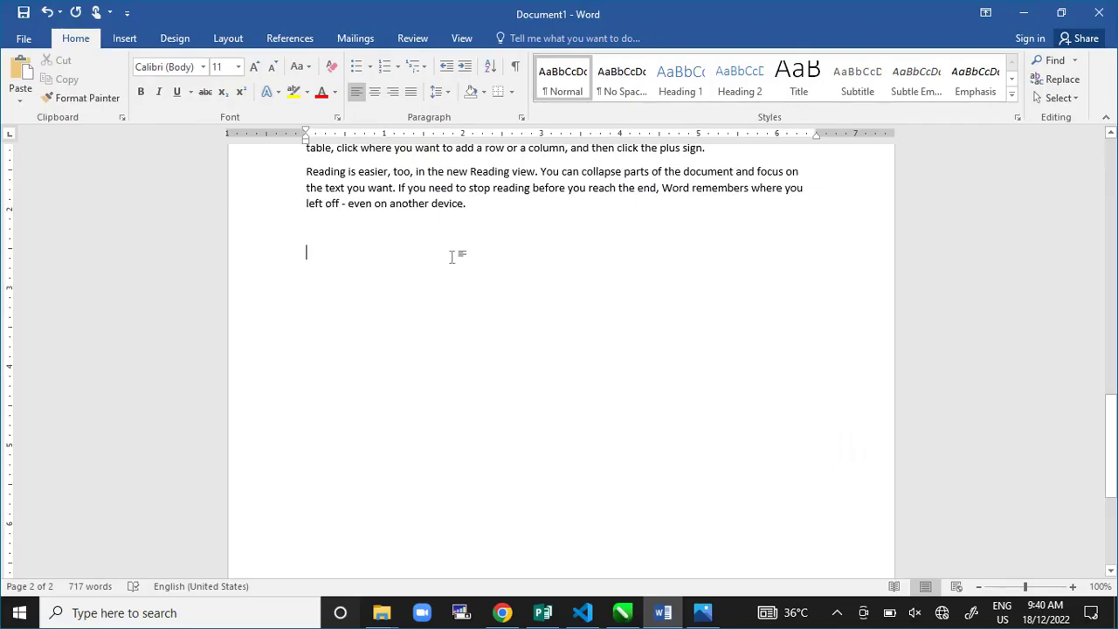
pyautogui.scroll(-20, 509, 313)
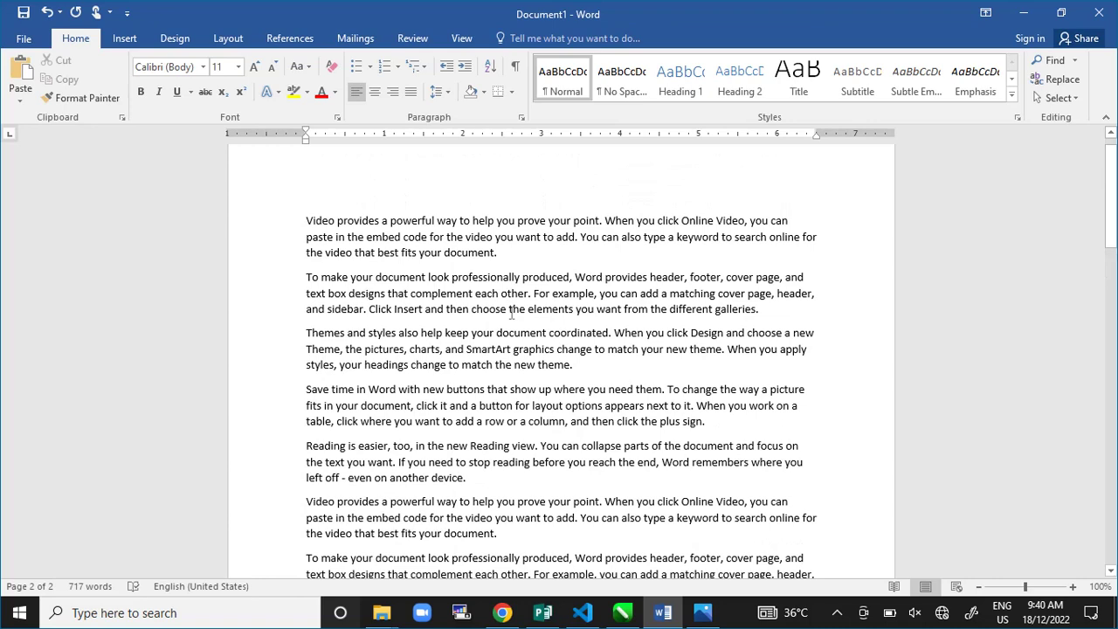
pyautogui.scroll(-2, 509, 313)
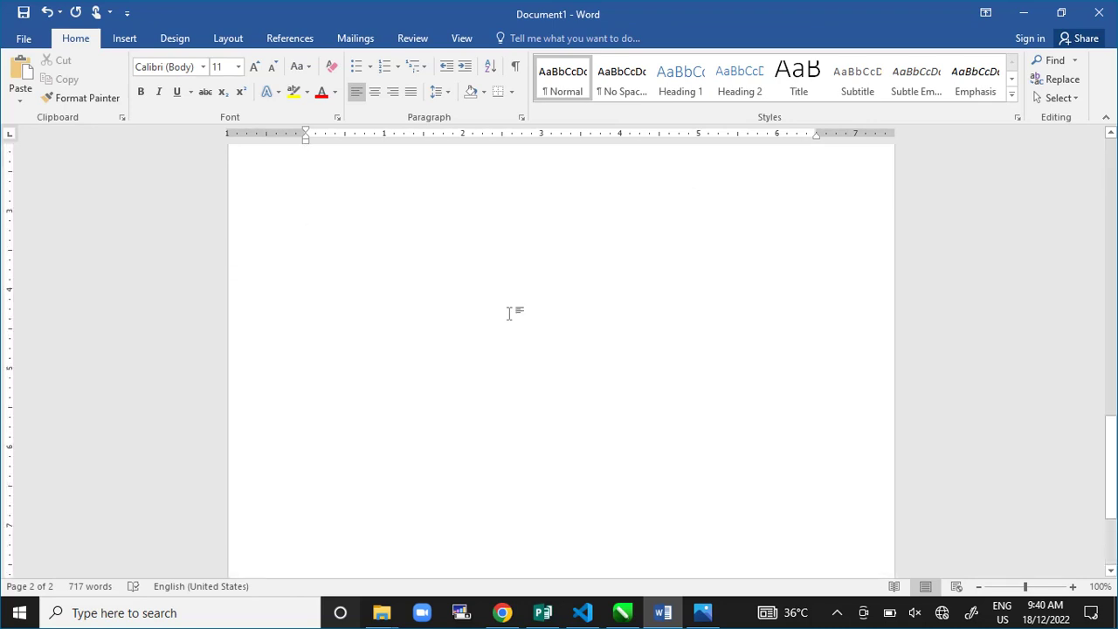
pyautogui.scroll(3, 509, 312)
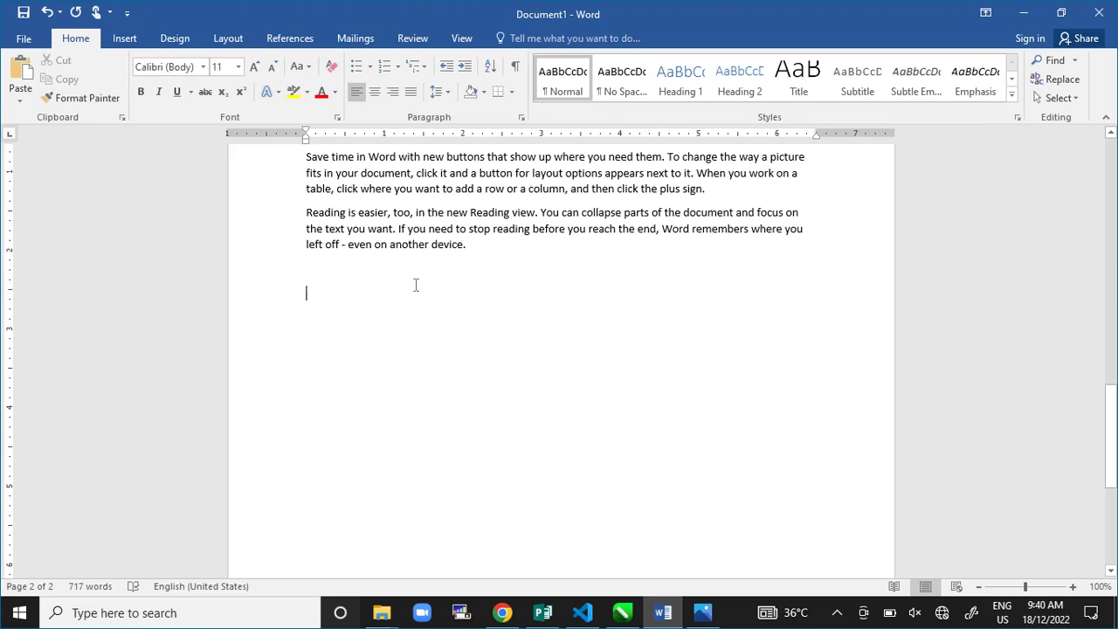
pyautogui.click(1027, 16)
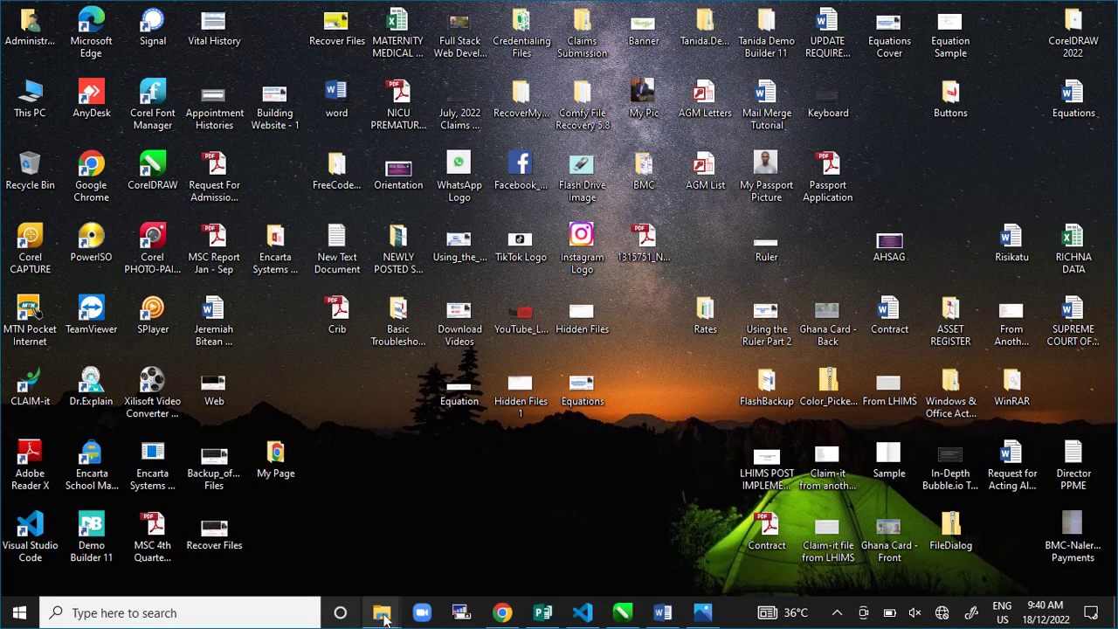
# Step: Copy the flash-drive USB-ports image from the Basic Troubleshooting Skills folder
pyautogui.moveTo(389, 610)
pyautogui.click(452, 549)
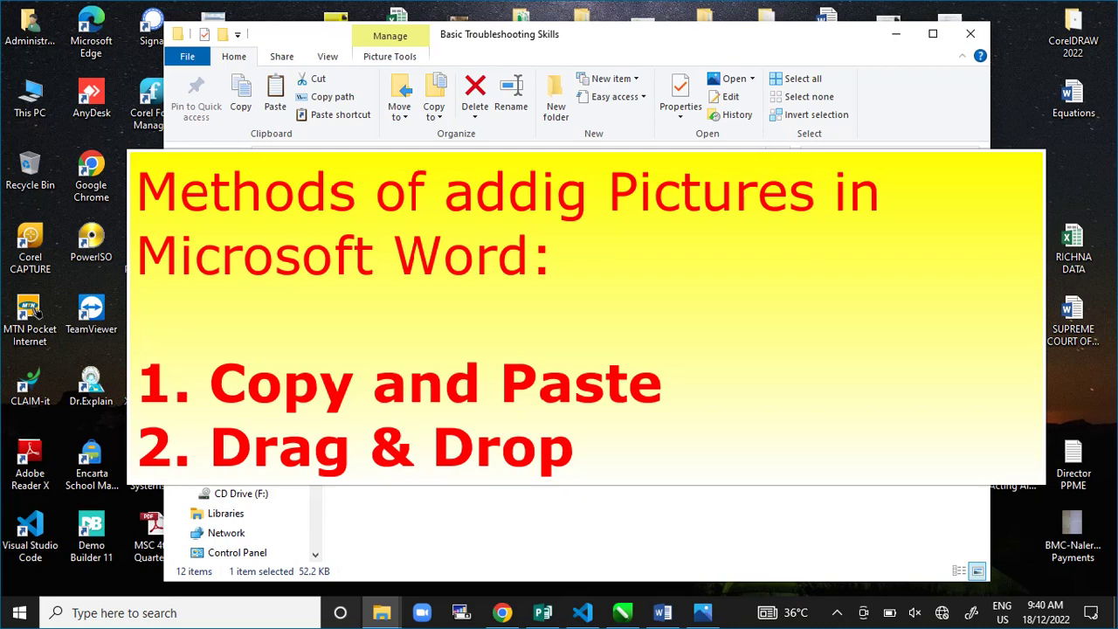
pyautogui.rightClick(654, 367)
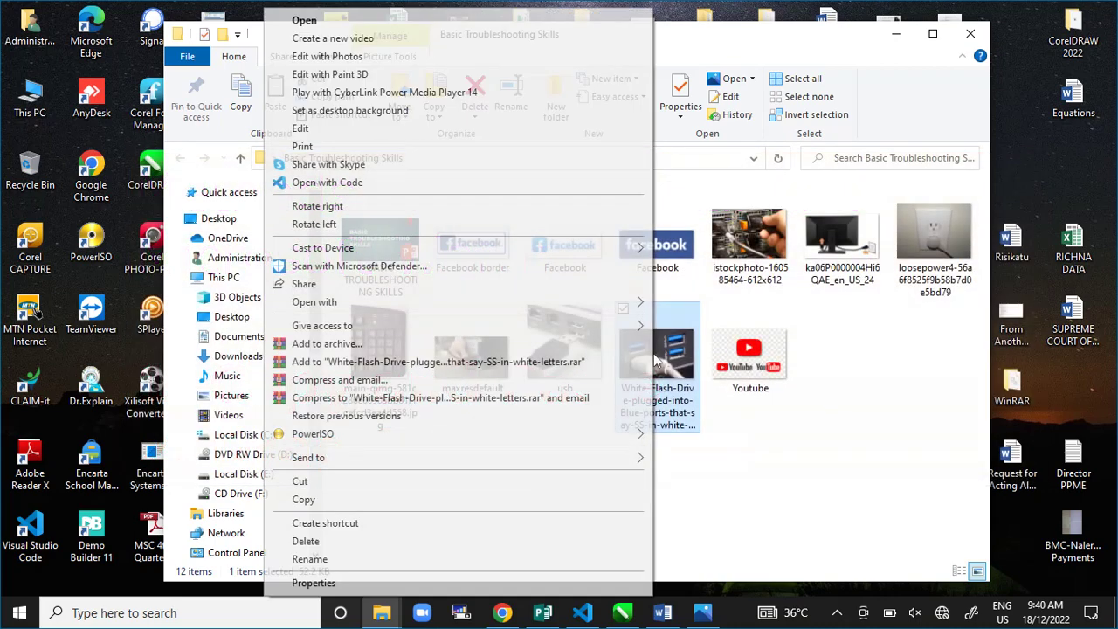
pyautogui.click(332, 507)
# Step: Paste the USB-ports picture on Word's empty line below the sample paragraphs and select it
pyautogui.click(661, 611)
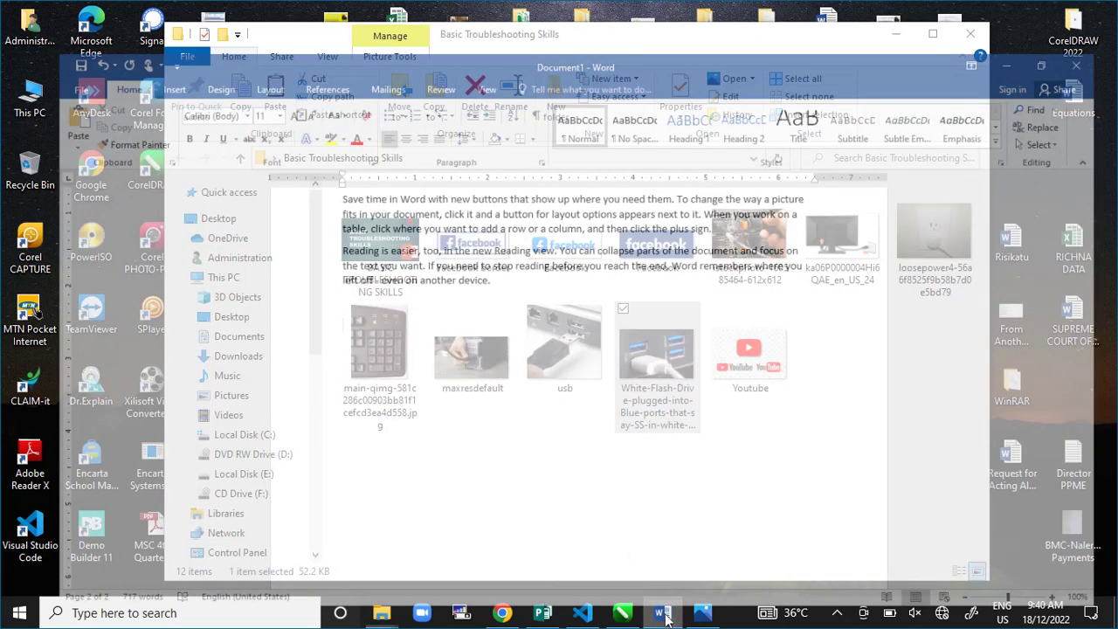
pyautogui.rightClick(324, 293)
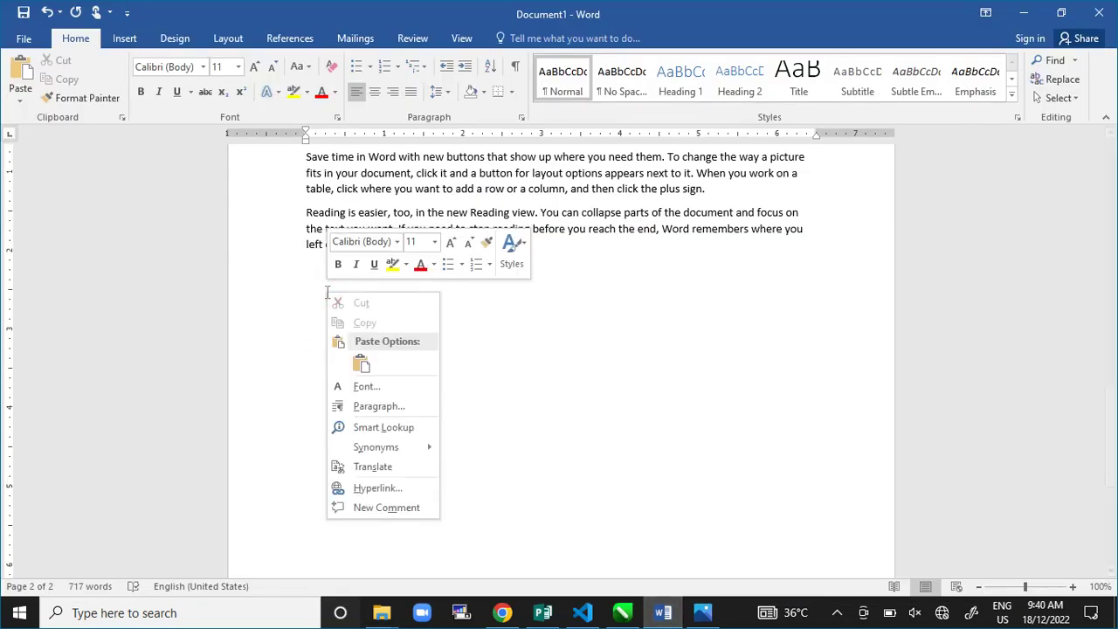
pyautogui.click(362, 362)
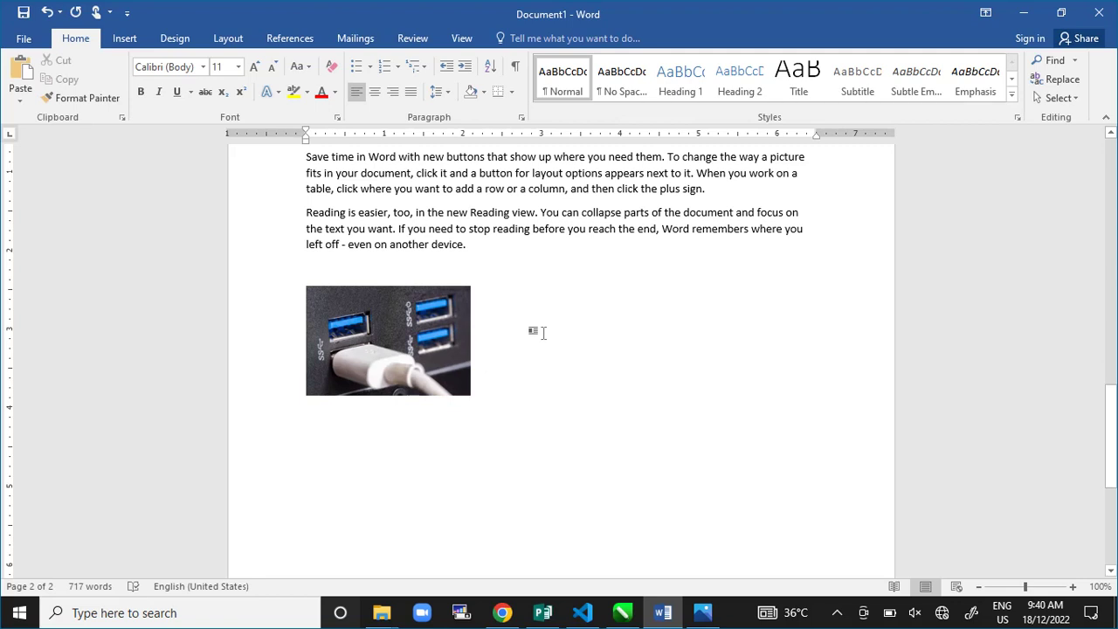
pyautogui.click(407, 341)
# Step: Delete the pasted picture, drag the USB-ports image from the folder into Word, then delete it
pyautogui.press('Delete')
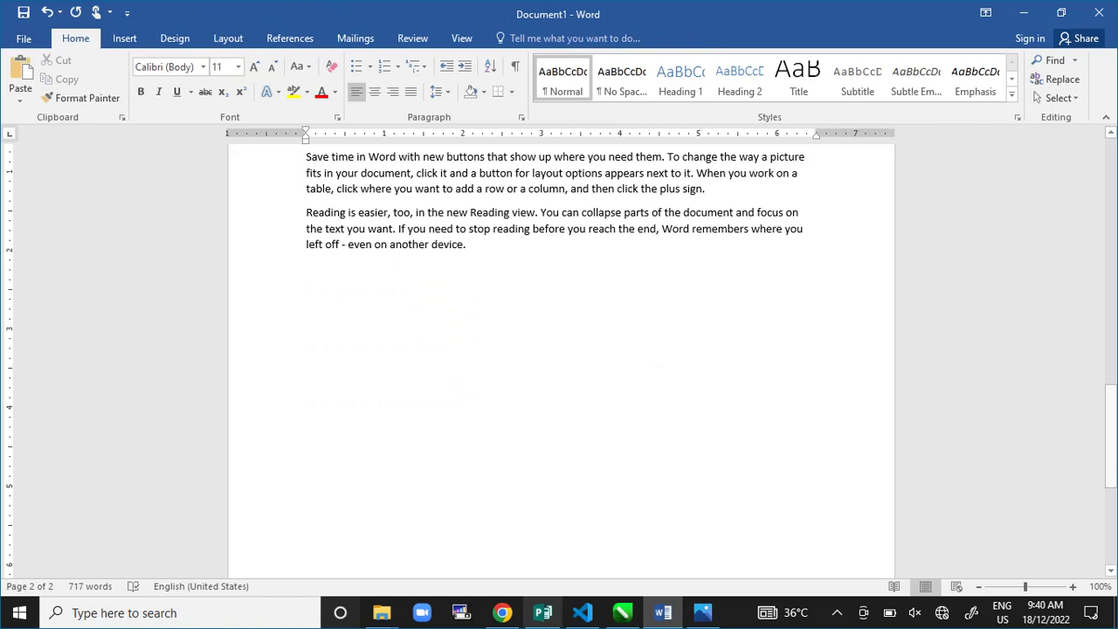
pyautogui.moveTo(388, 616)
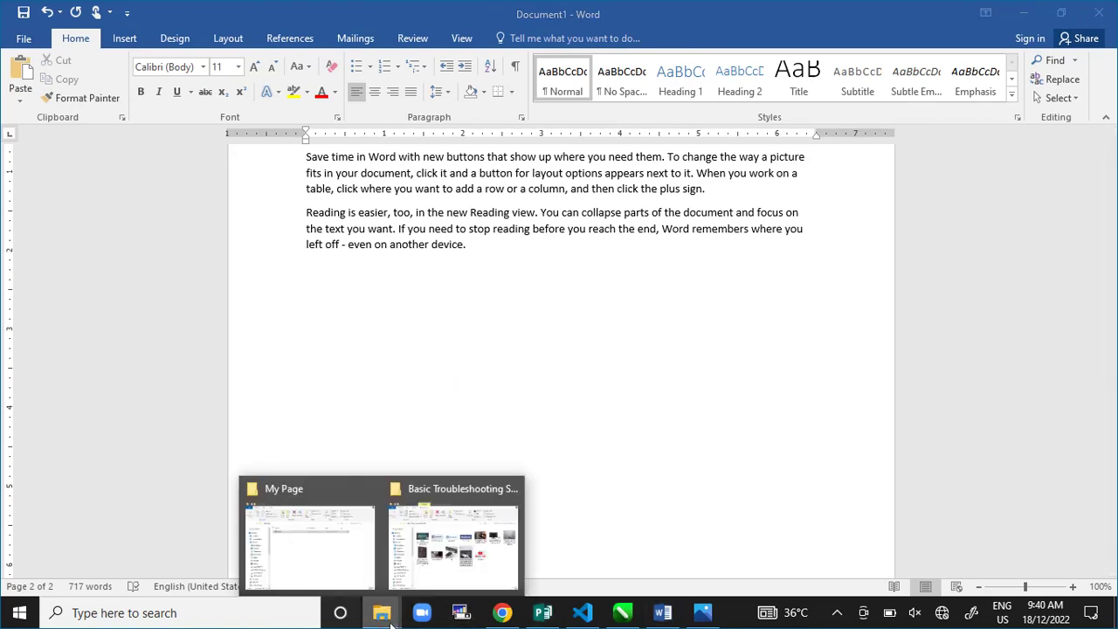
pyautogui.click(430, 562)
pyautogui.moveTo(562, 26); pyautogui.dragTo(939, 67)
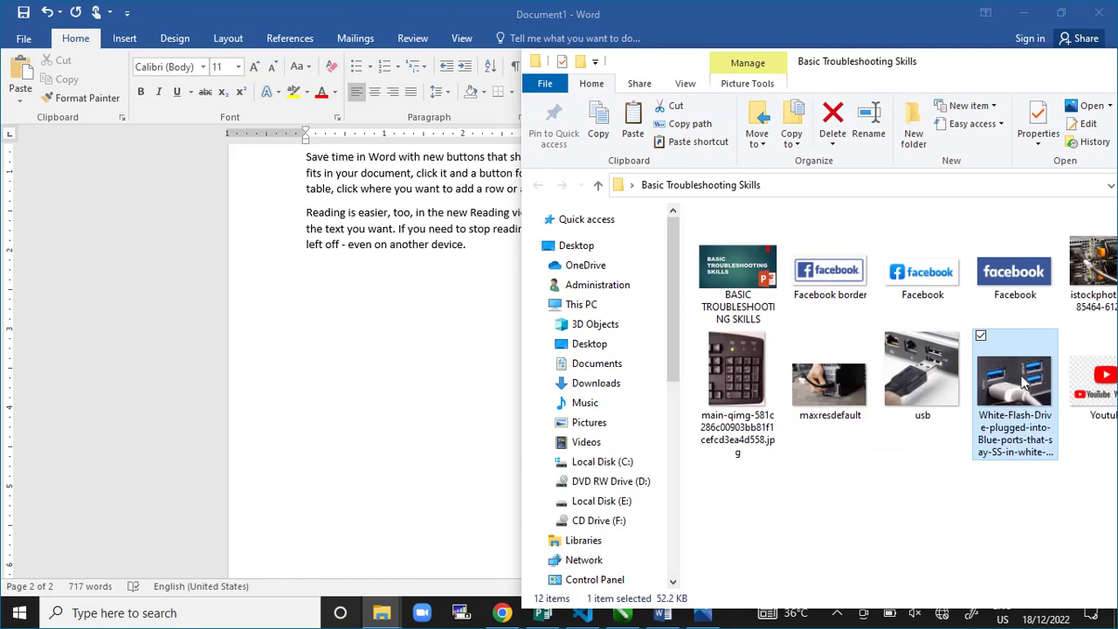
pyautogui.moveTo(1018, 382); pyautogui.dragTo(389, 390)
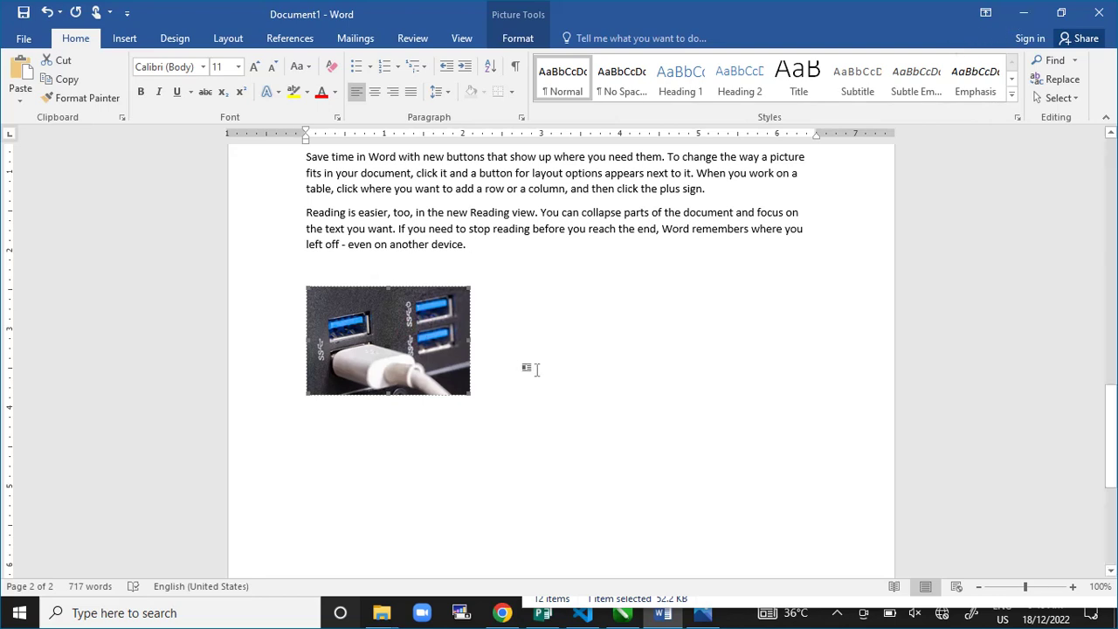
pyautogui.press('Delete')
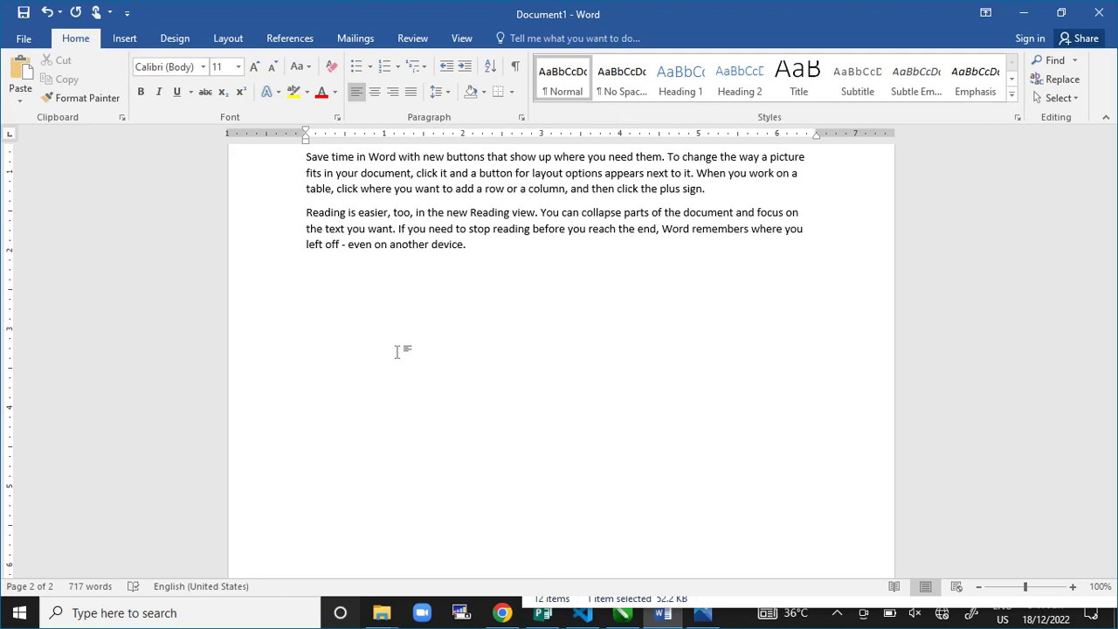
# Step: Minimize Word and the folder window, then resize VS Code showing index.html into a smaller centred window
pyautogui.click(1024, 13)
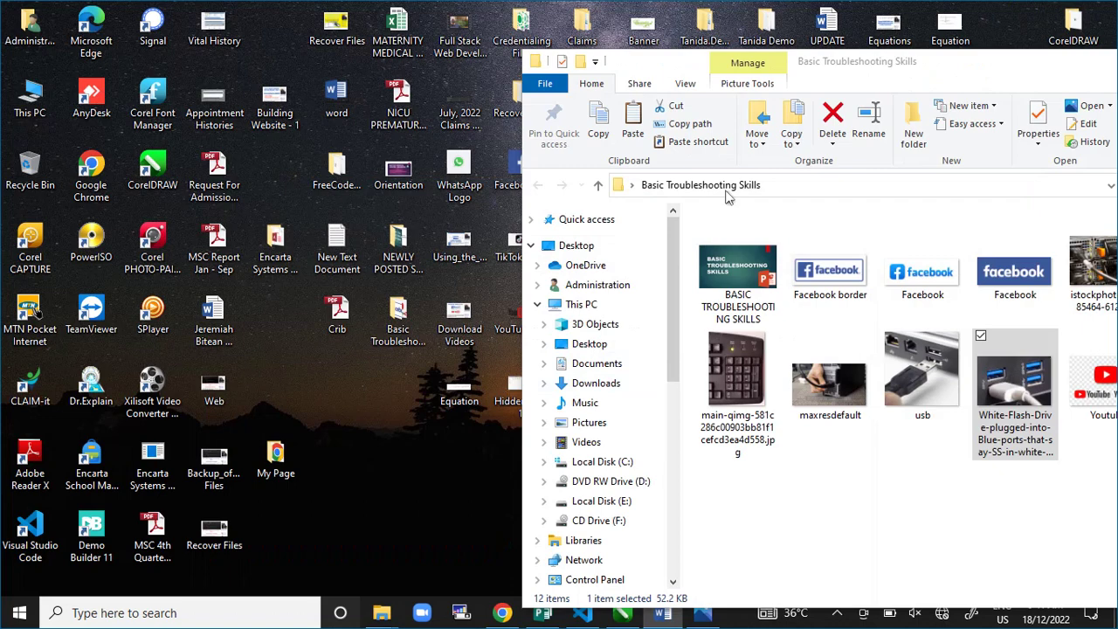
pyautogui.moveTo(1072, 69); pyautogui.dragTo(760, 75)
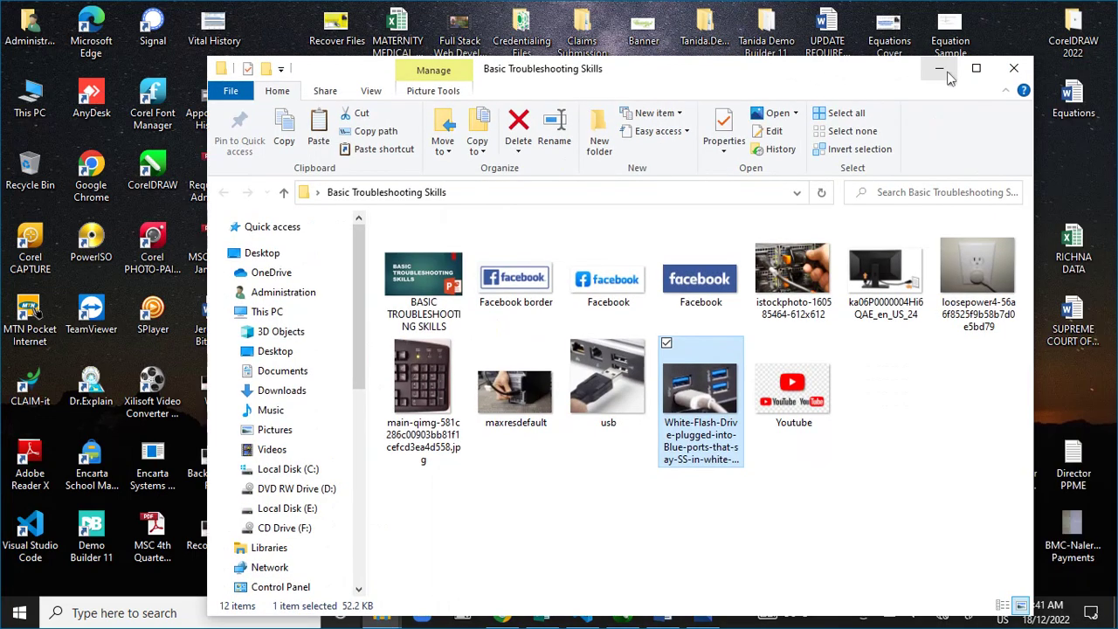
pyautogui.click(947, 76)
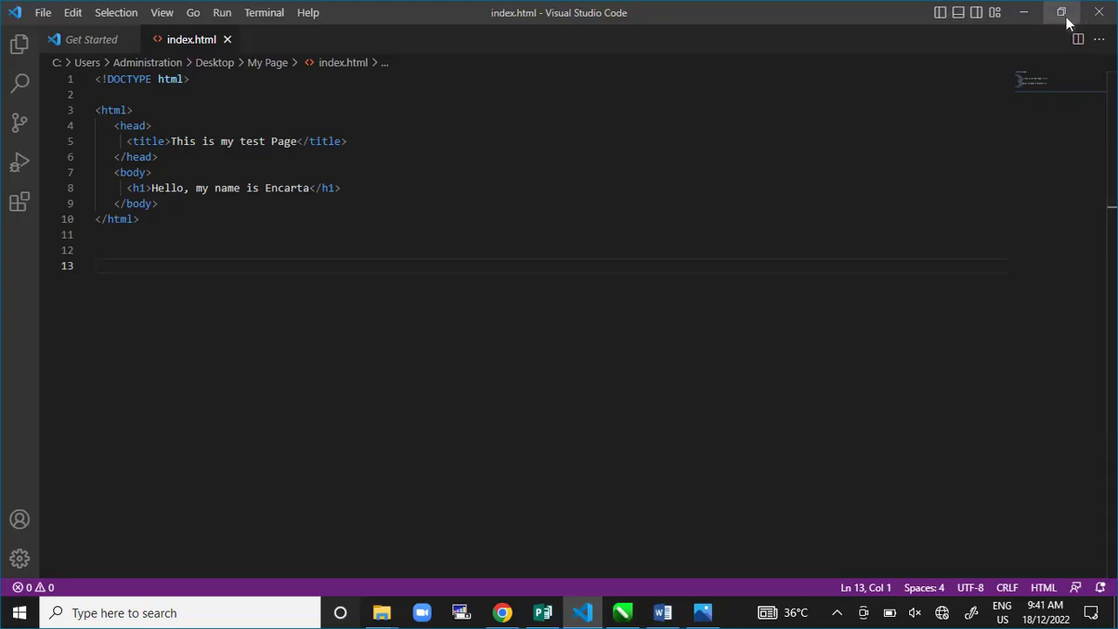
pyautogui.click(1061, 11)
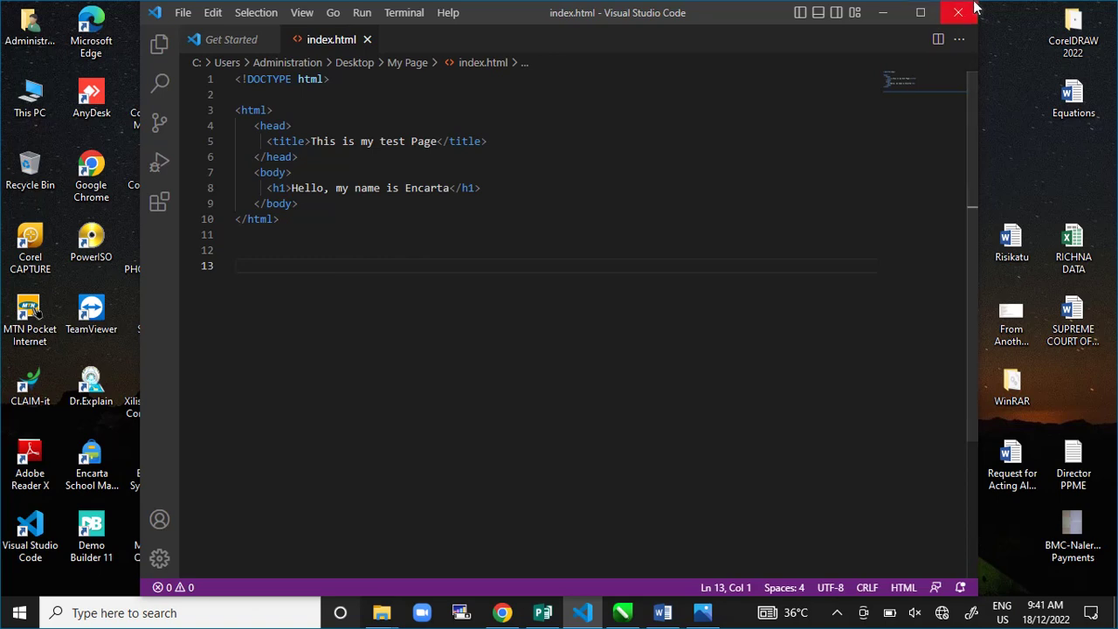
pyautogui.moveTo(975, 9); pyautogui.dragTo(673, 229)
pyautogui.moveTo(411, 235); pyautogui.dragTo(555, 151)
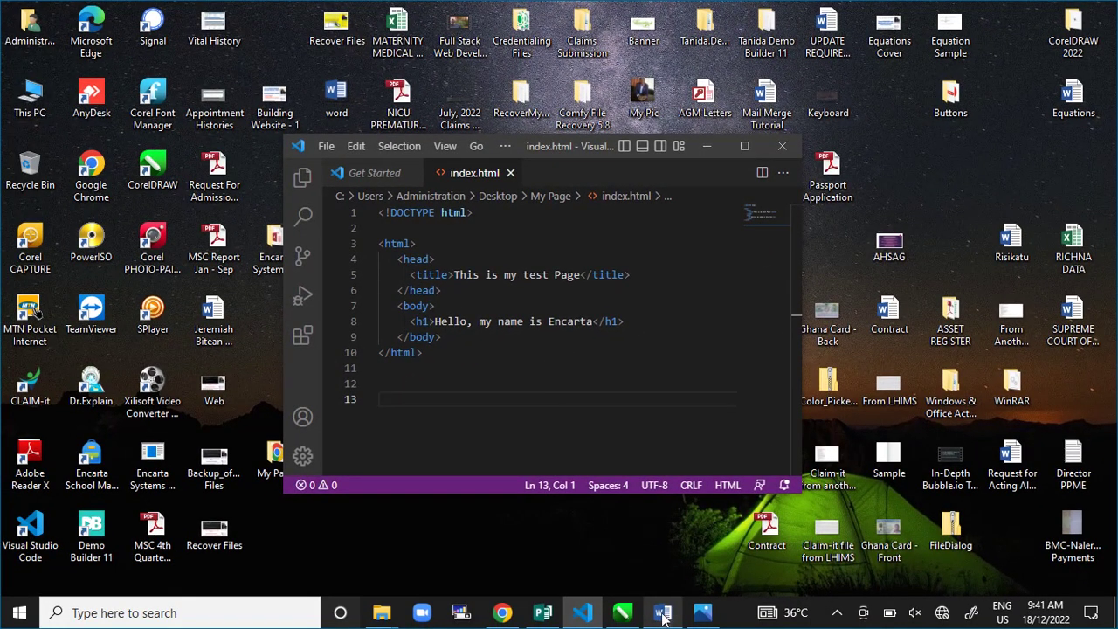
# Step: Paste the Print Screen desktop capture onto Word's empty line with Ctrl+V, select it, then minimize Word
pyautogui.click(662, 613)
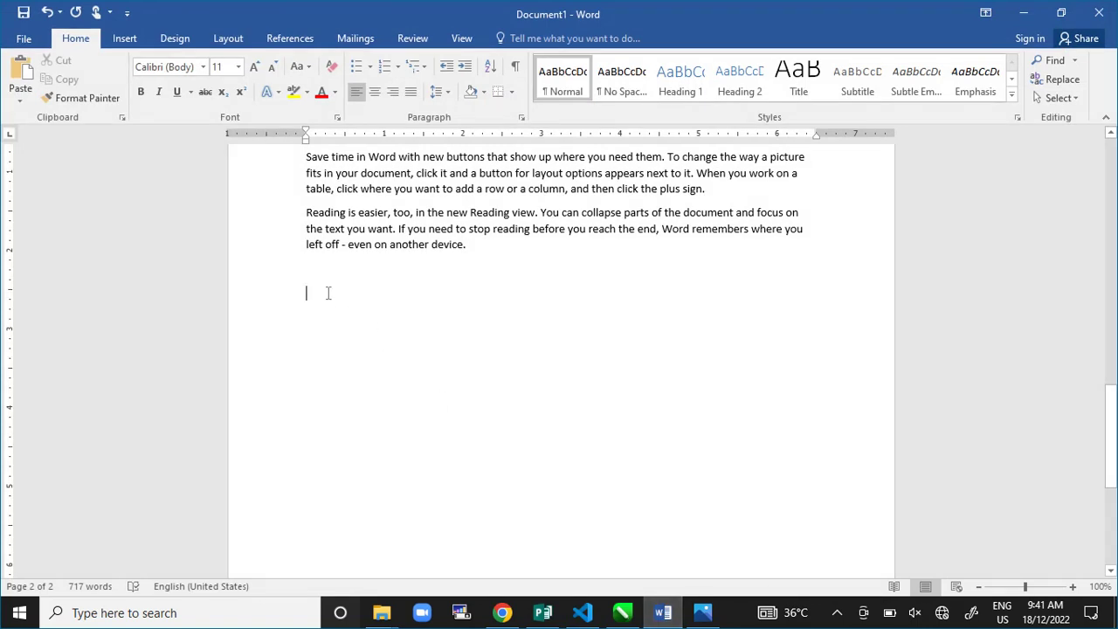
pyautogui.rightClick(327, 292)
pyautogui.click(365, 367)
pyautogui.hotkey('ctrl', 'v')
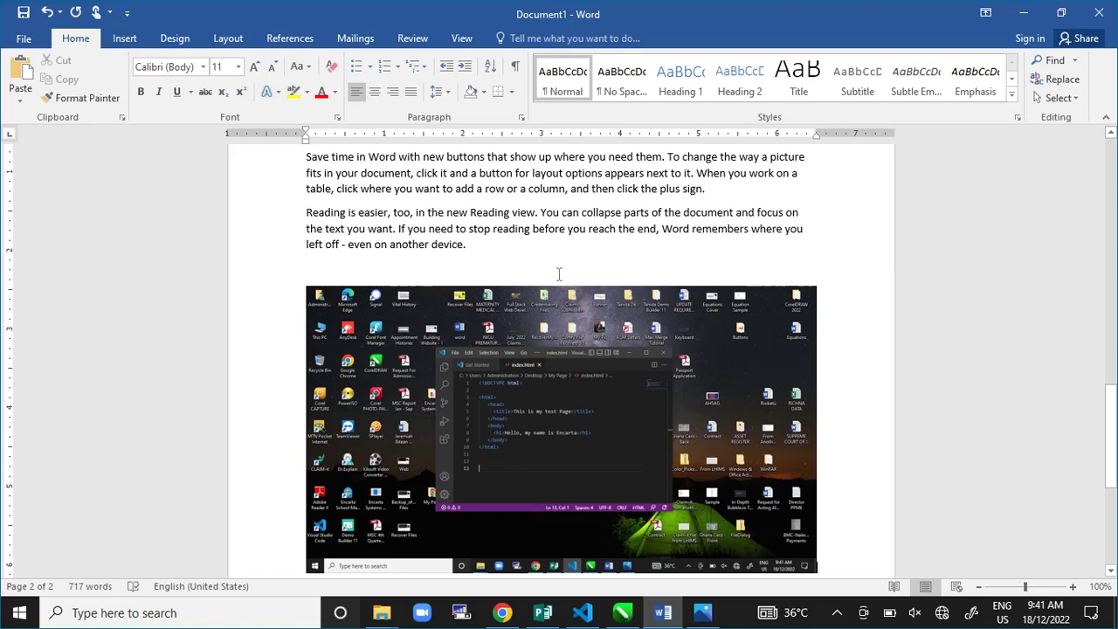
pyautogui.scroll(-2, 645, 420)
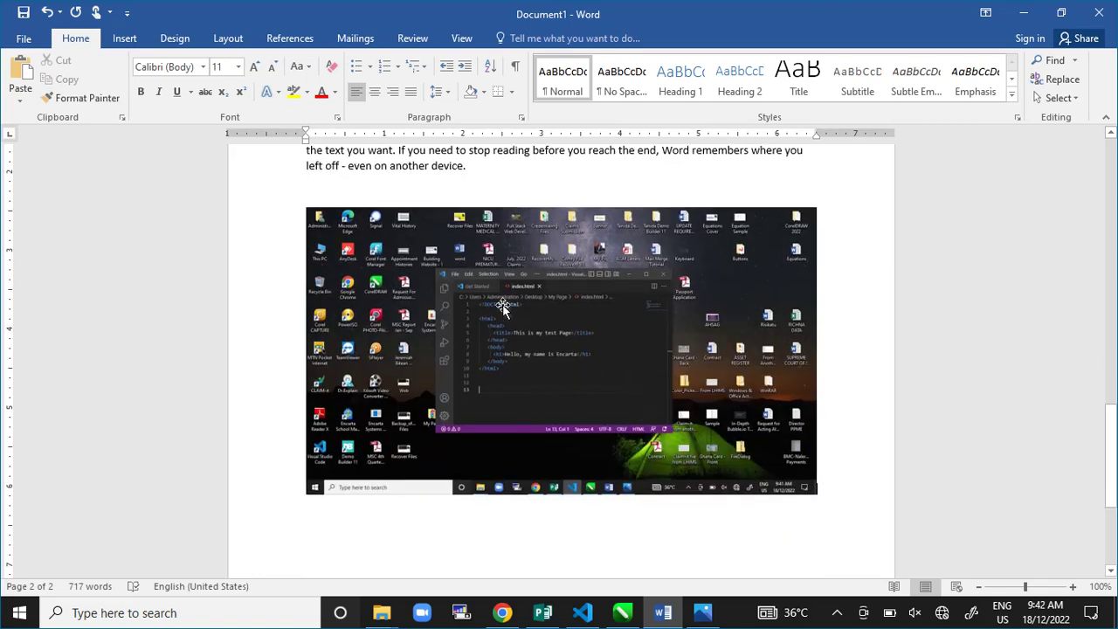
pyautogui.click(570, 329)
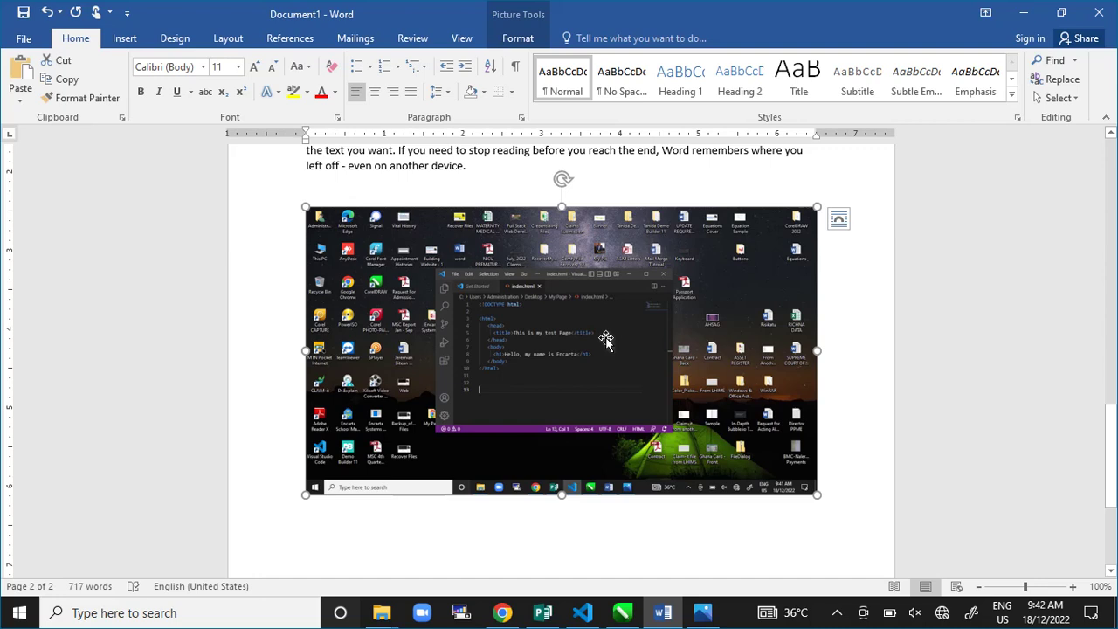
pyautogui.click(1023, 12)
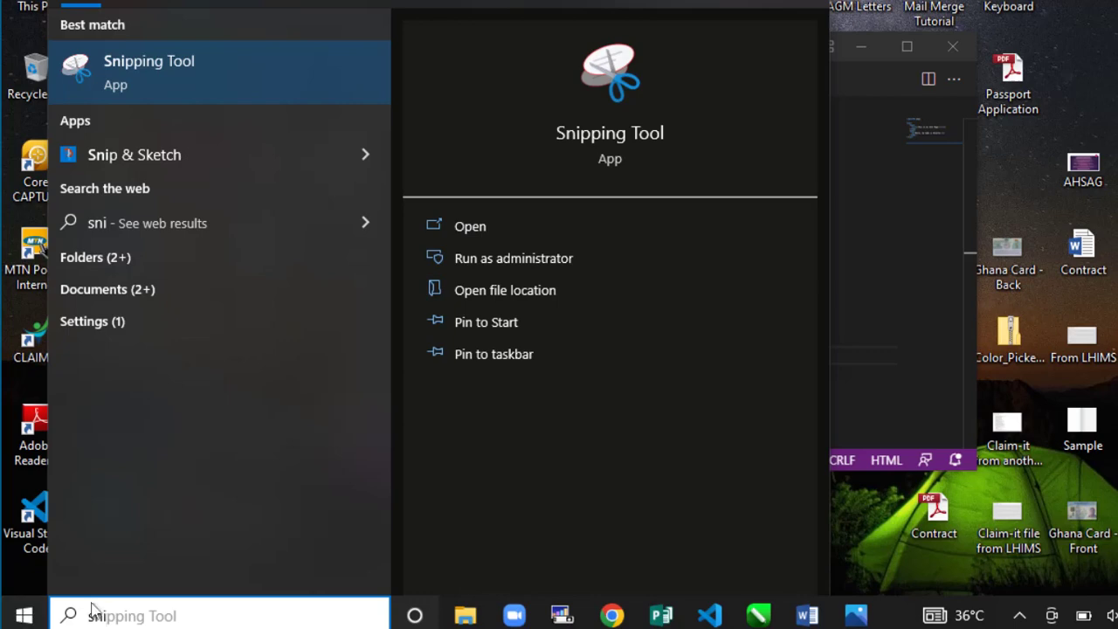
# Step: Launch Snipping Tool and snip a rectangle around the VS Code window and surrounding desktop
pyautogui.click(203, 68)
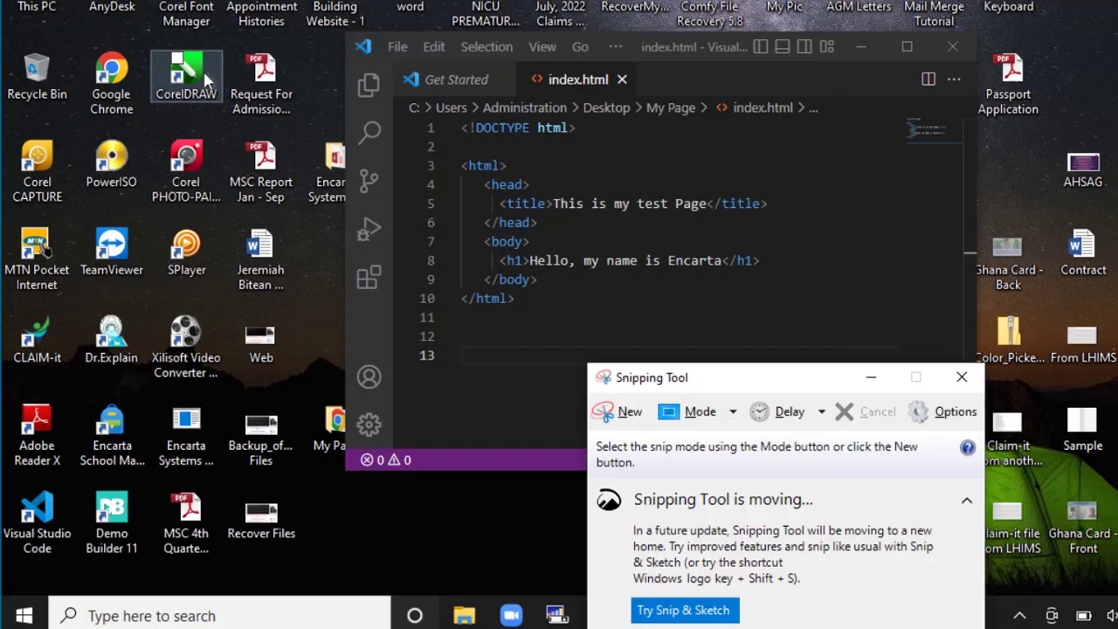
pyautogui.moveTo(786, 379); pyautogui.dragTo(895, 193)
pyautogui.moveTo(798, 194); pyautogui.dragTo(774, 406)
pyautogui.click(706, 428)
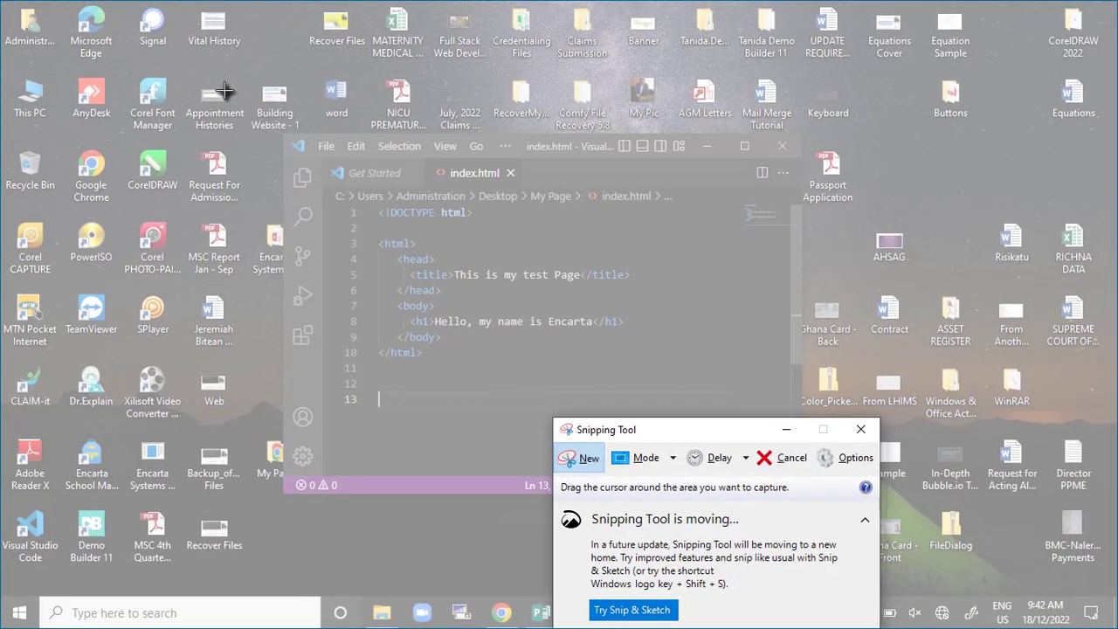
pyautogui.moveTo(218, 87); pyautogui.dragTo(873, 523)
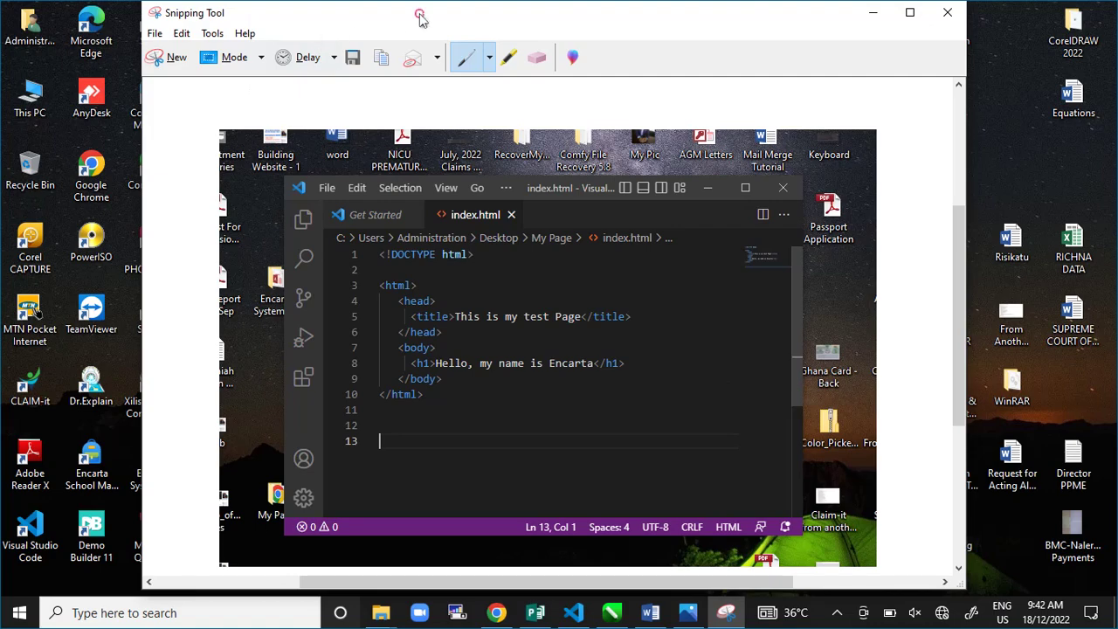
# Step: Save the snip to the Desktop as a JPEG named 'Sample Image'
pyautogui.moveTo(420, 15)
pyautogui.mouseDown()
pyautogui.moveTo(457, 110)
pyautogui.moveTo(423, 30)
pyautogui.mouseUp()
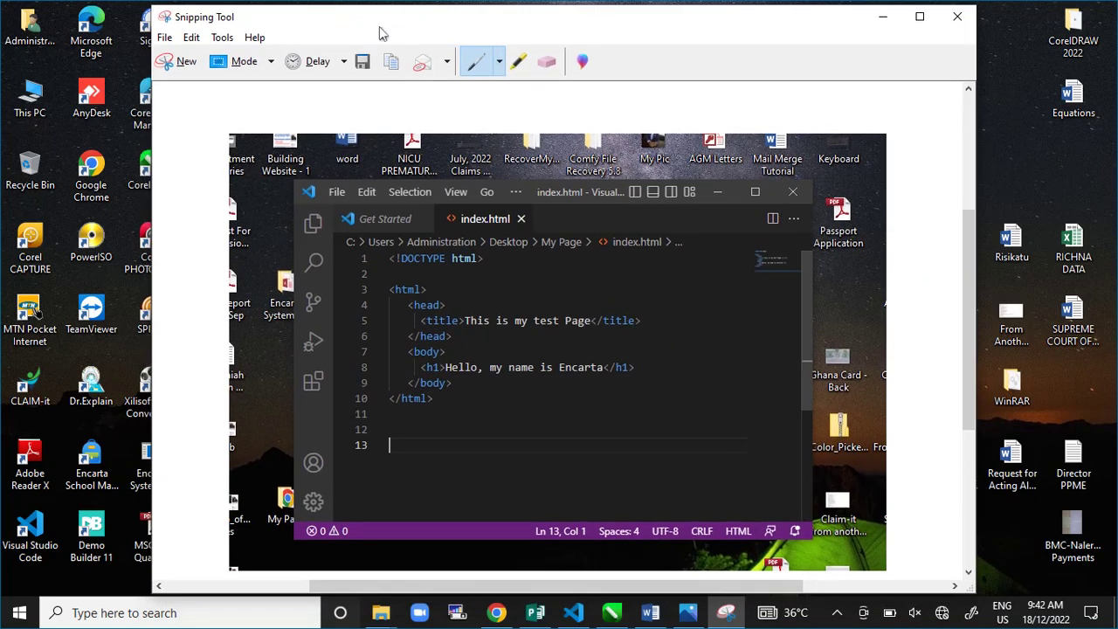
pyautogui.click(164, 38)
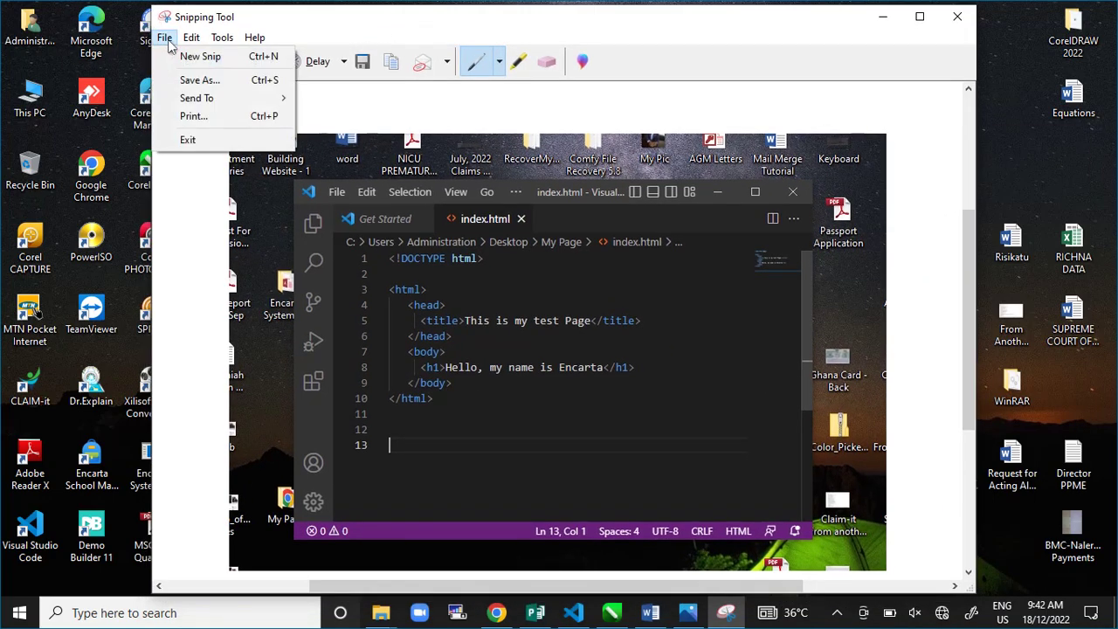
pyautogui.click(187, 85)
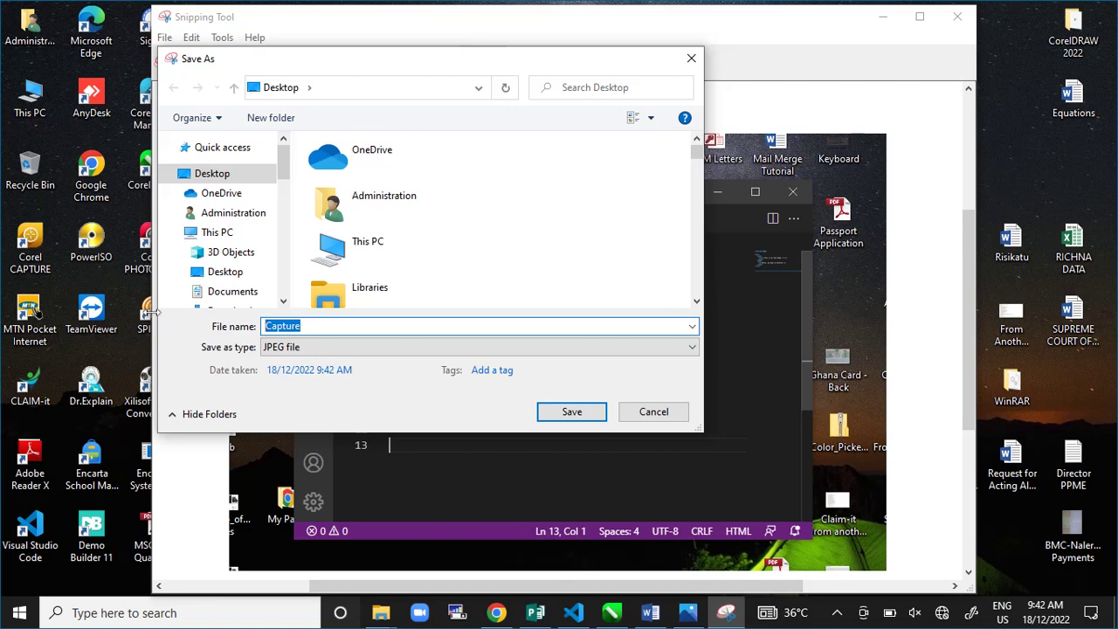
pyautogui.write('Sample')
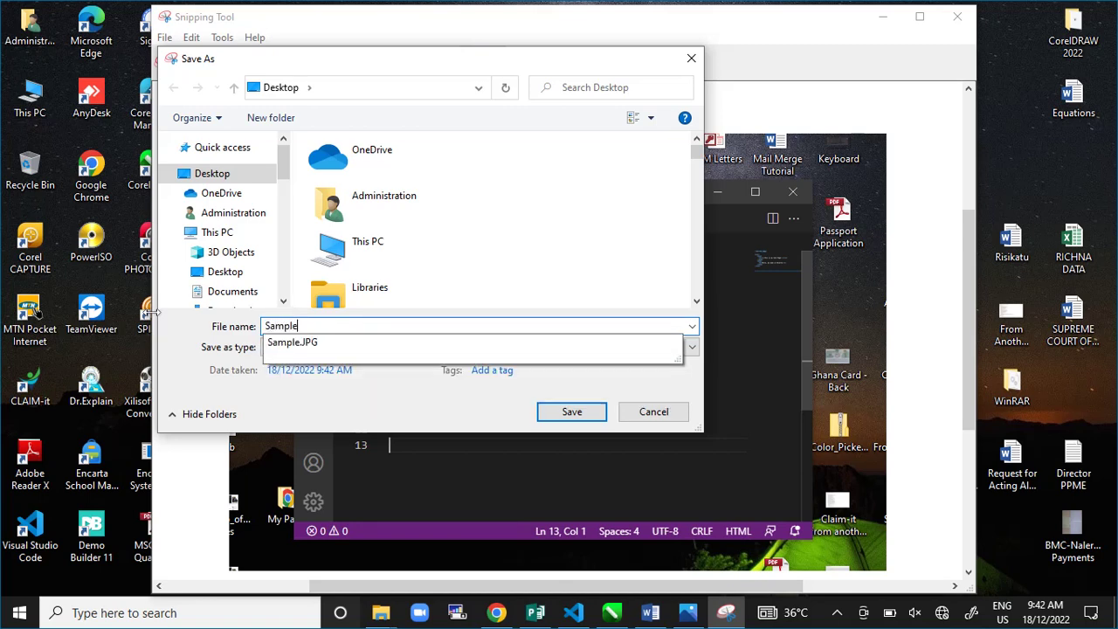
pyautogui.write(' l')
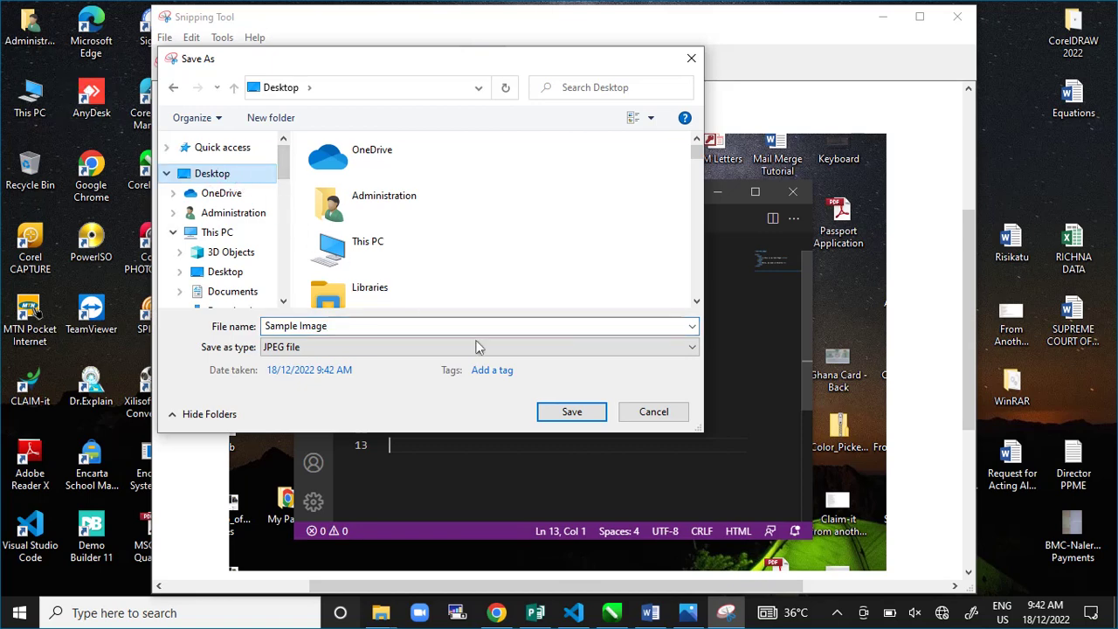
pyautogui.click(573, 413)
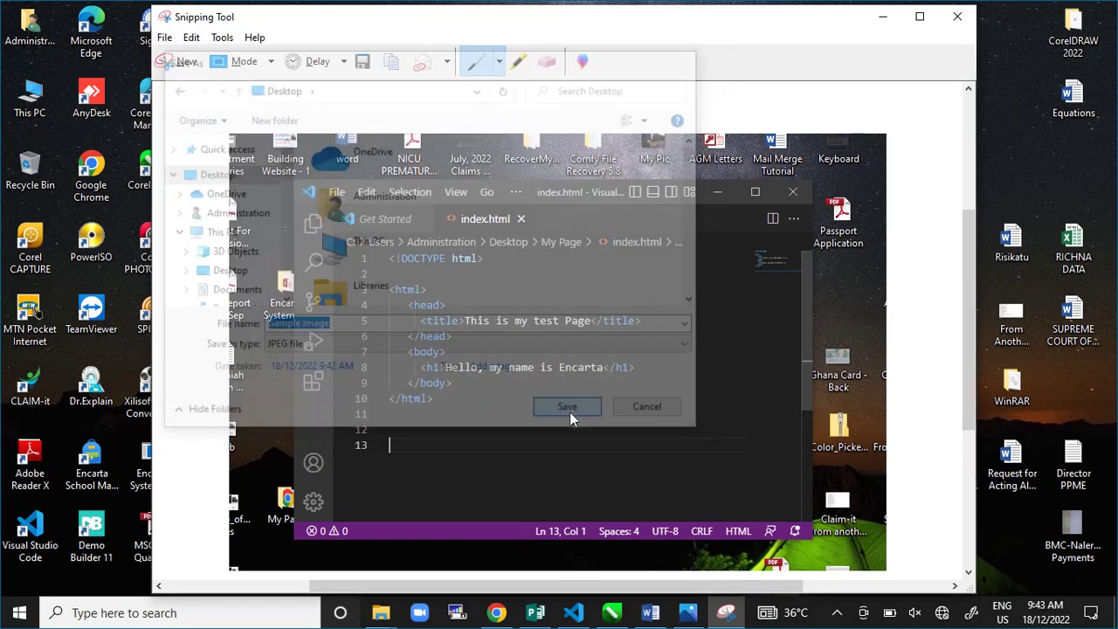
# Step: Close Snipping Tool, minimize VS Code, and drag the Sample Image desktop file onto Word
pyautogui.click(958, 19)
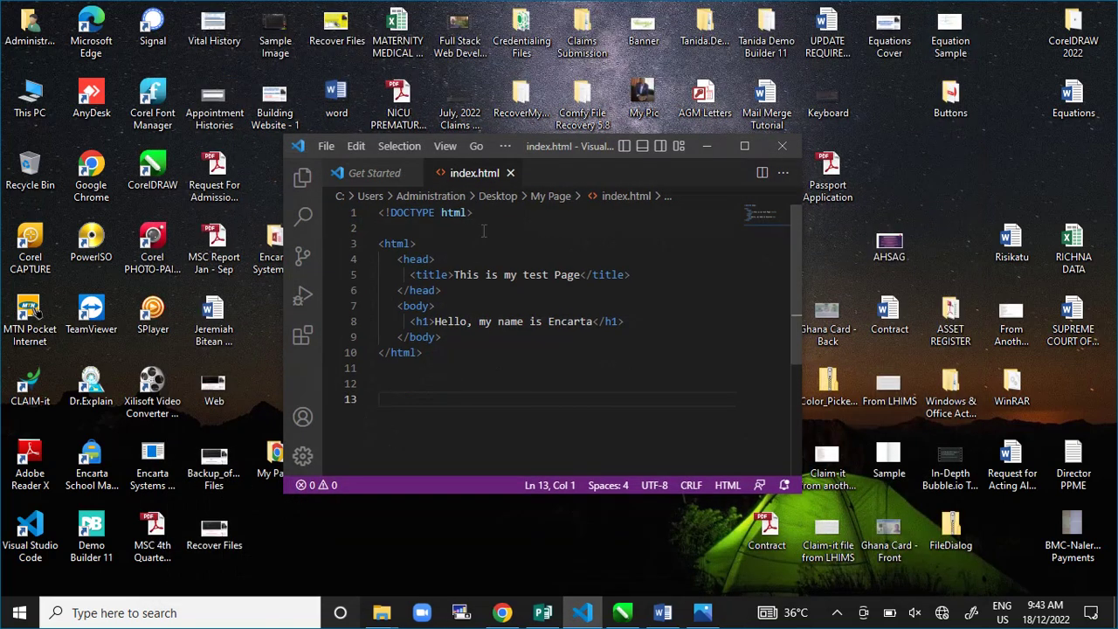
pyautogui.click(709, 144)
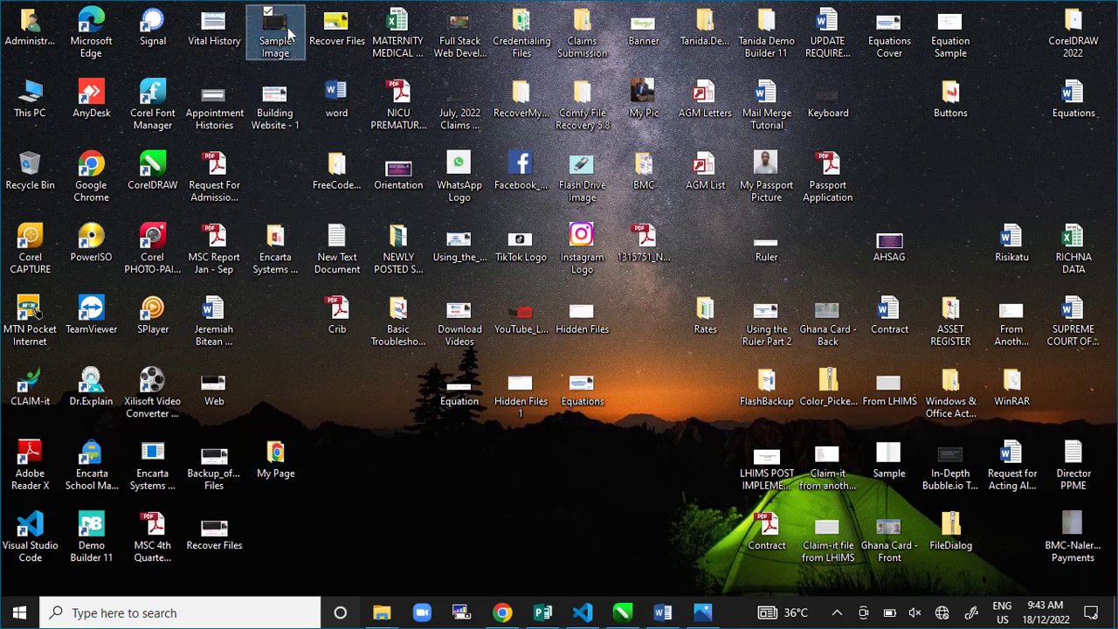
pyautogui.moveTo(278, 29); pyautogui.dragTo(774, 480)
# Step: Delete the dropped Sample Image, the VS Code screenshot and the desktop screenshot, then scroll back up
pyautogui.press('Delete')
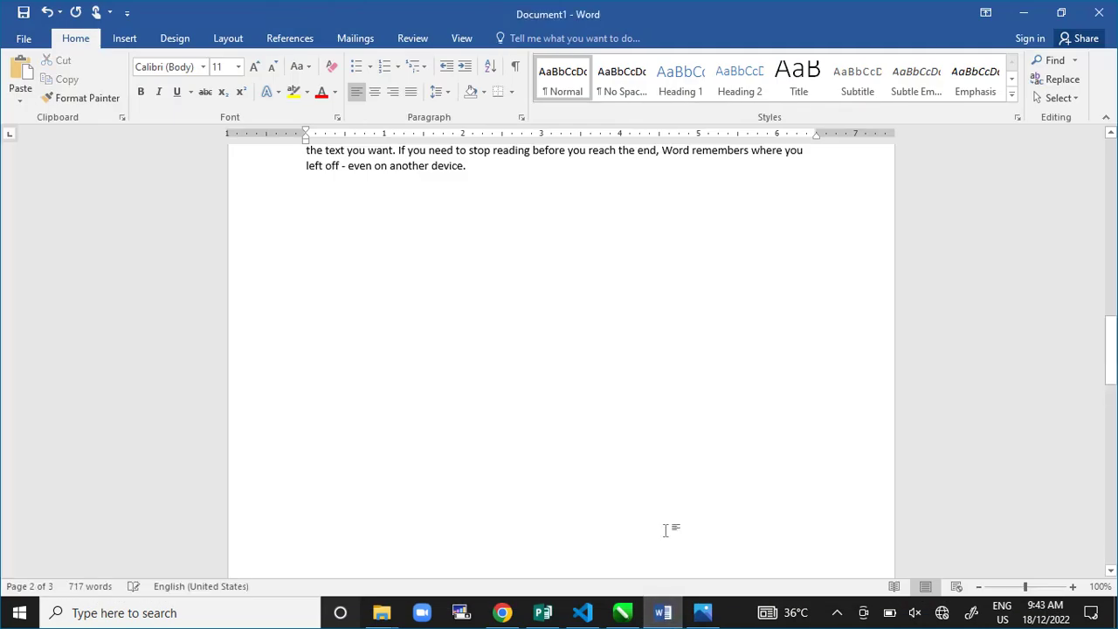
pyautogui.scroll(-10, 630, 492)
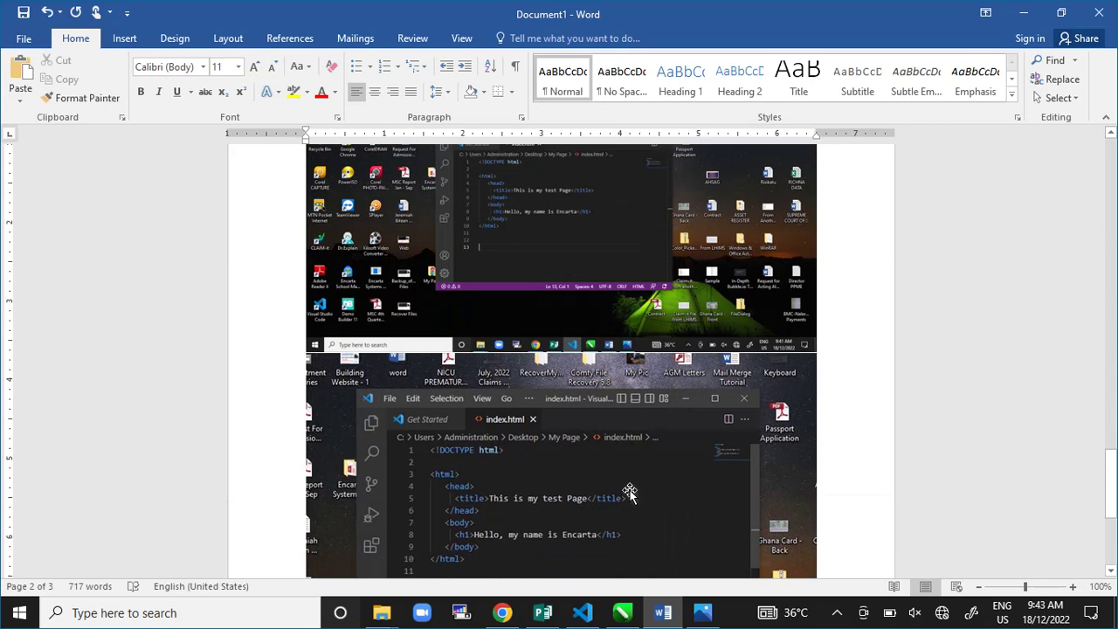
pyautogui.click(574, 311)
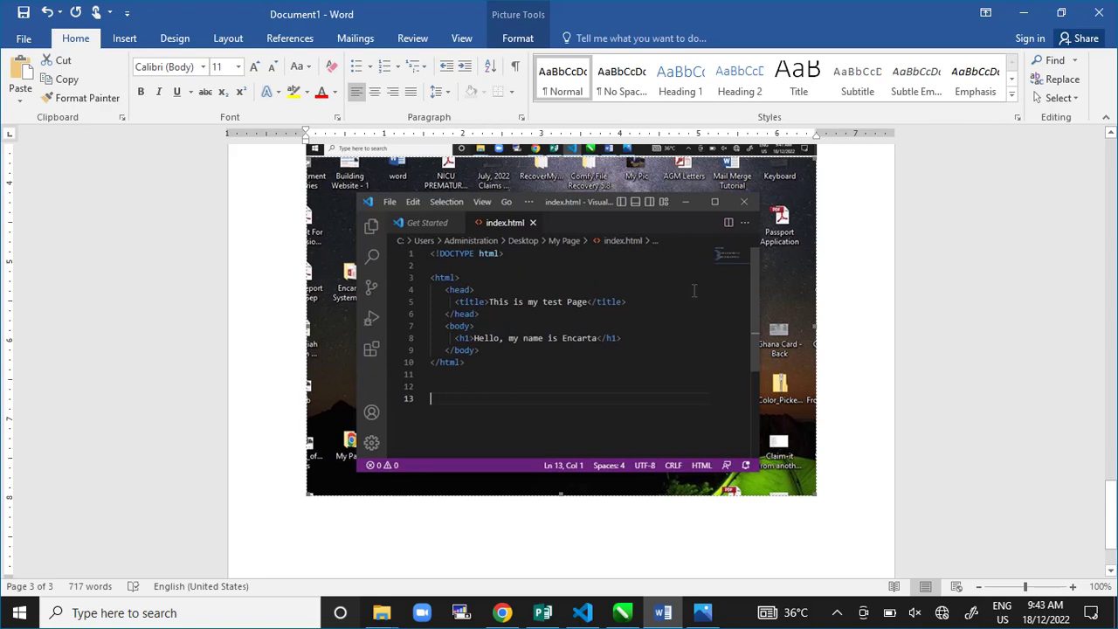
pyautogui.press('Delete')
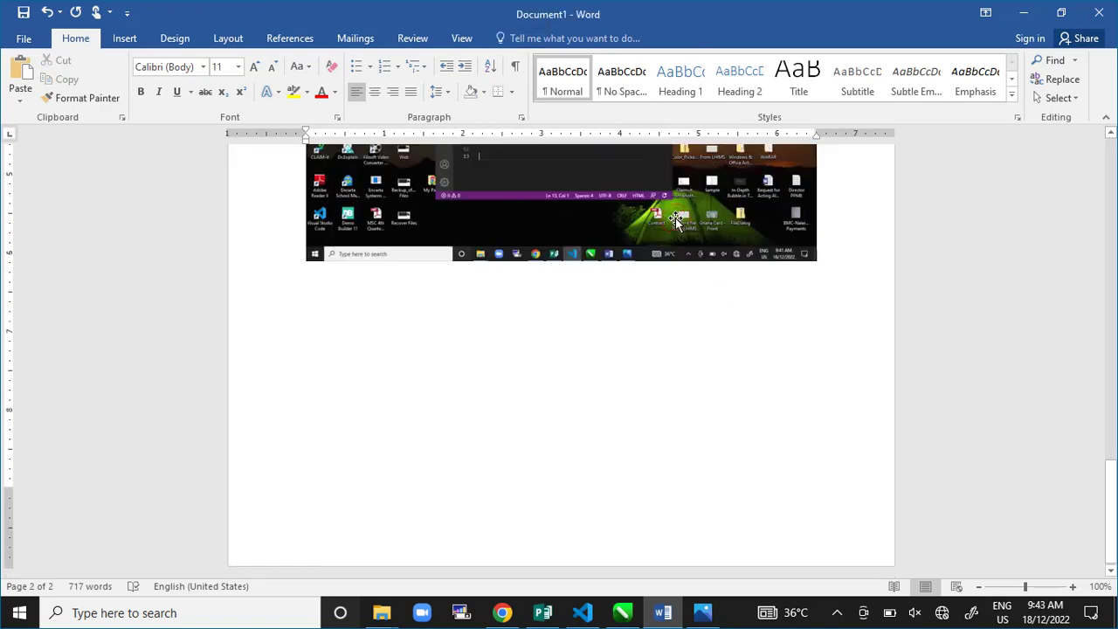
pyautogui.click(683, 223)
pyautogui.press('Delete')
pyautogui.scroll(5, 621, 289)
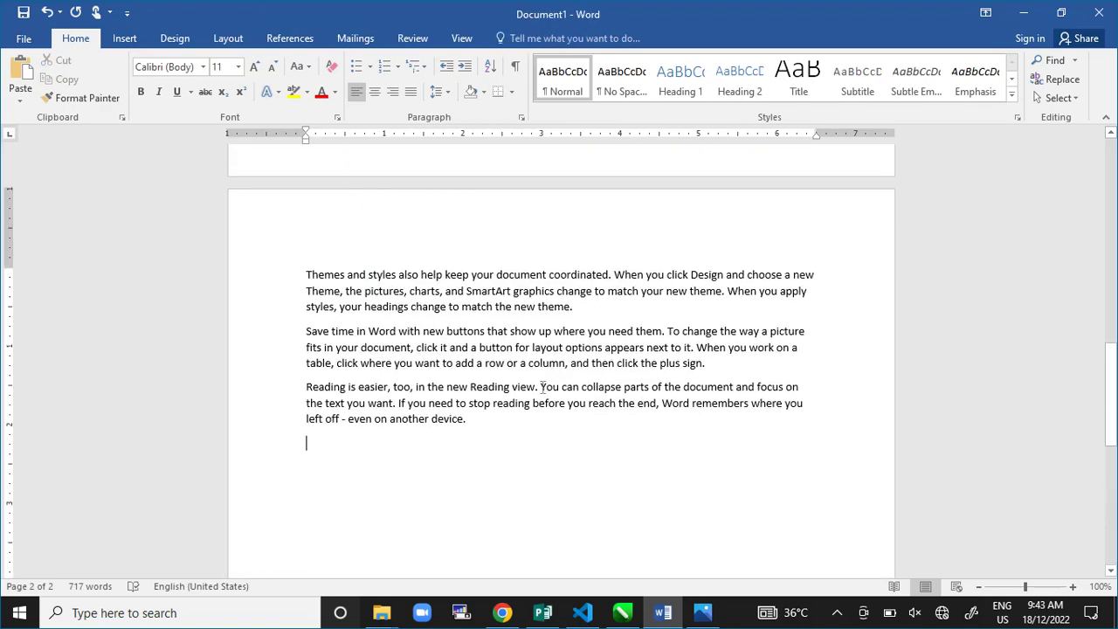
# Step: Minimize Word and copy the Sample Image file from the desktop
pyautogui.click(1024, 12)
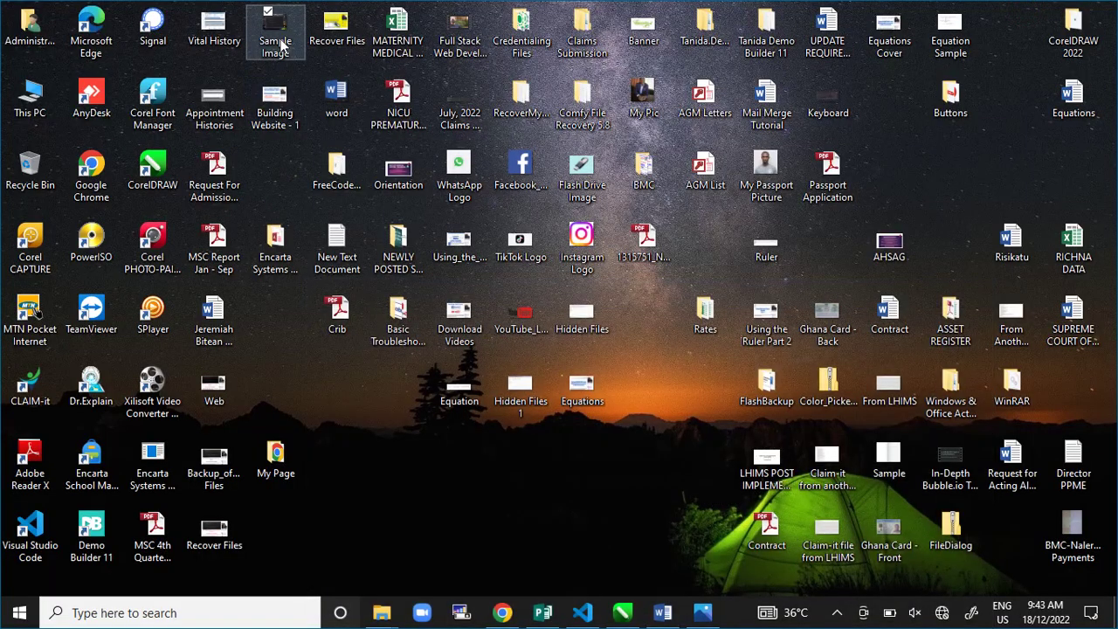
pyautogui.rightClick(280, 46)
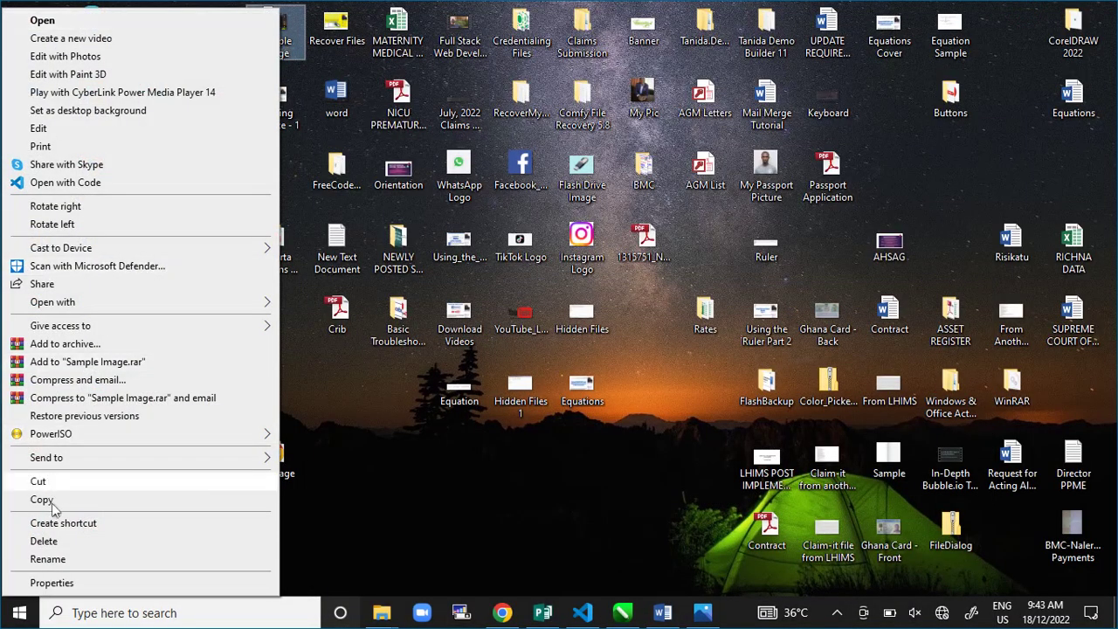
pyautogui.click(52, 505)
# Step: Paste Sample Image as a picture on the empty line below the last paragraph and select it
pyautogui.click(664, 612)
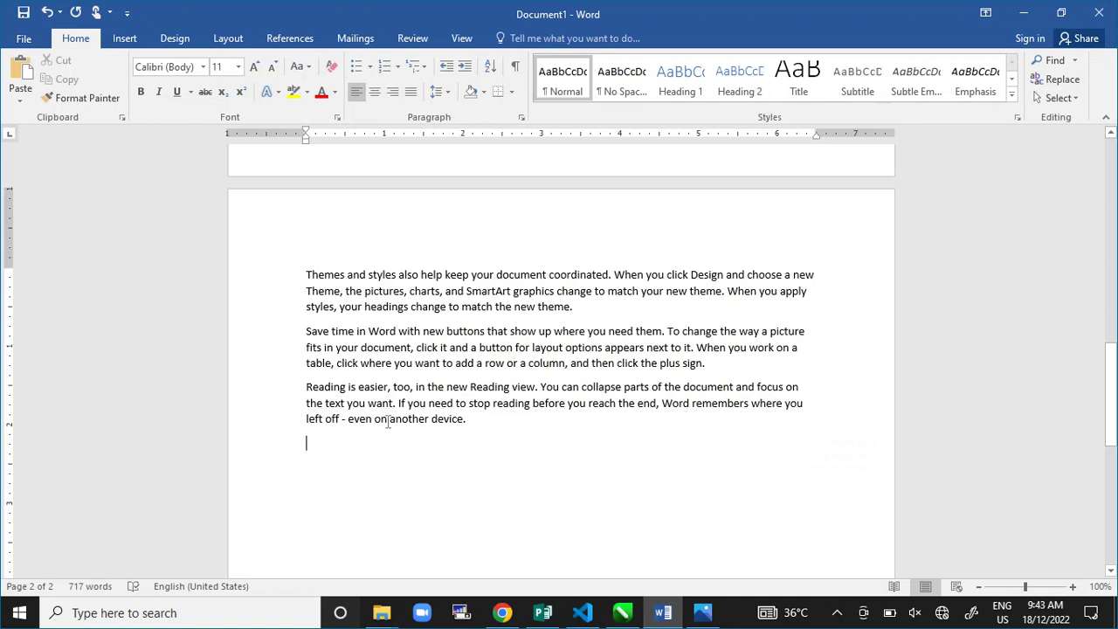
pyautogui.scroll(-5, 376, 419)
pyautogui.rightClick(369, 228)
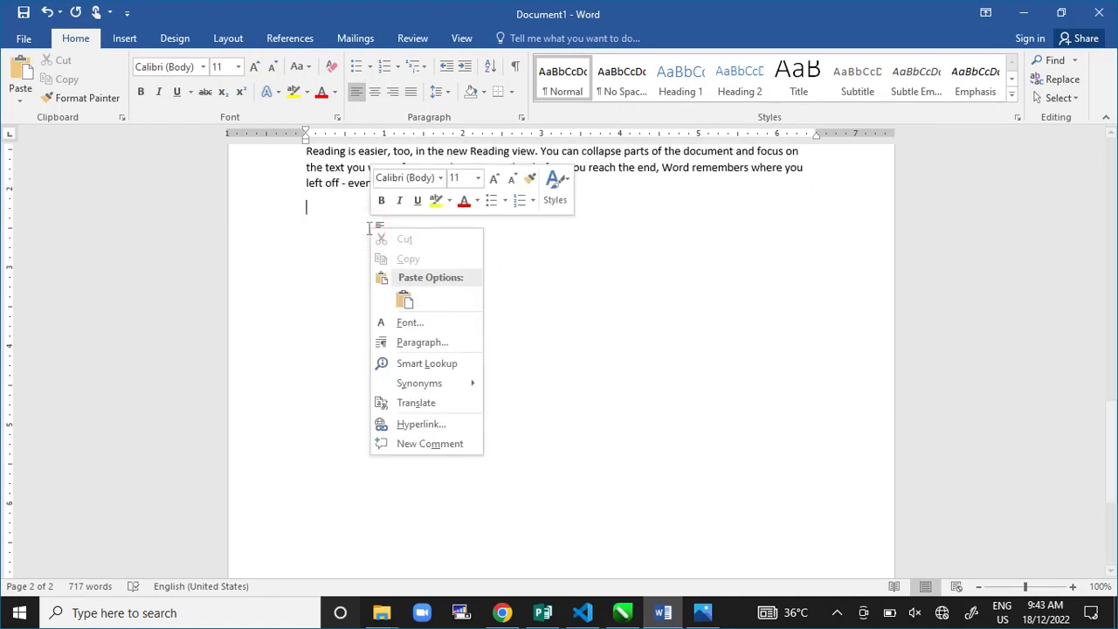
pyautogui.click(405, 298)
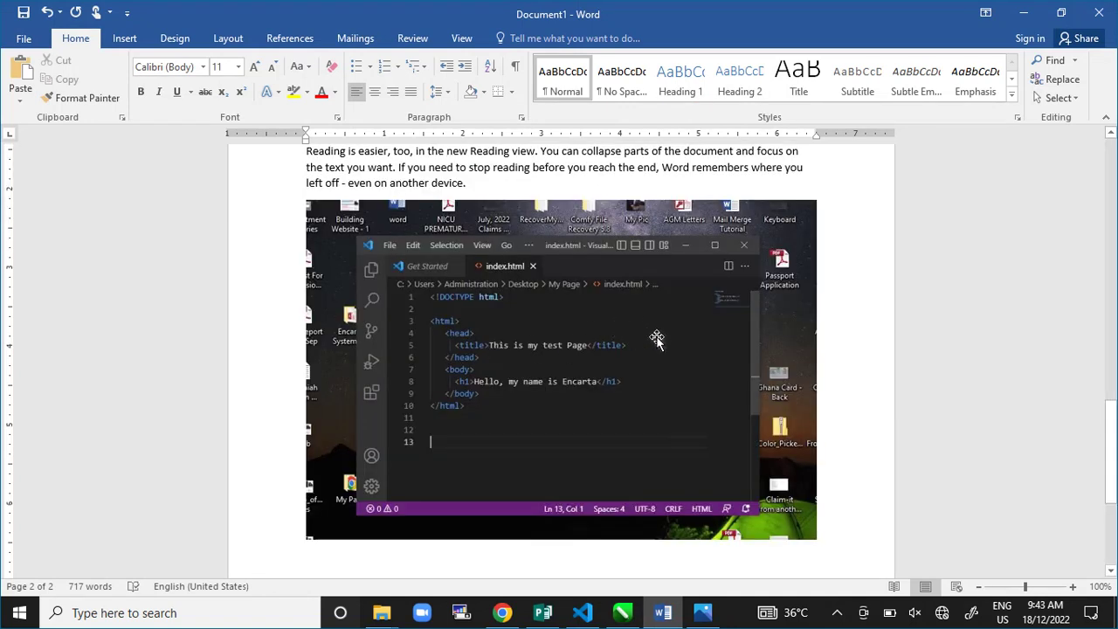
pyautogui.click(529, 340)
# Step: Resize the pasted VS Code screenshot down to roughly half the text width
pyautogui.scroll(-3, 560, 364)
pyautogui.scroll(3, 560, 364)
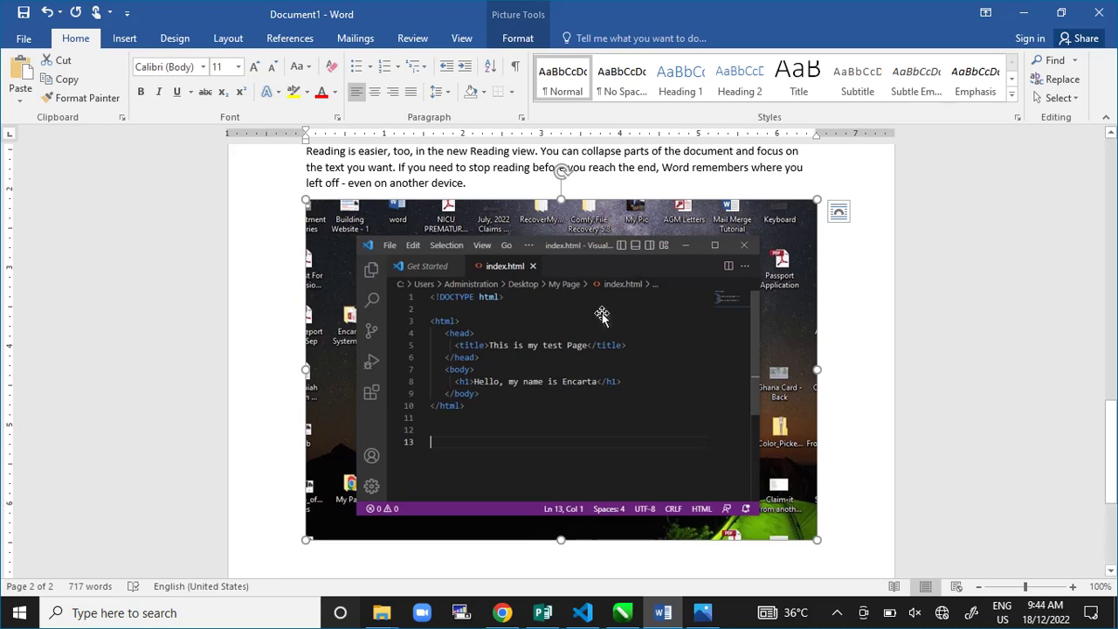
pyautogui.scroll(-1, 602, 315)
pyautogui.scroll(2, 599, 317)
pyautogui.scroll(-1, 543, 350)
pyautogui.moveTo(818, 542); pyautogui.dragTo(577, 400)
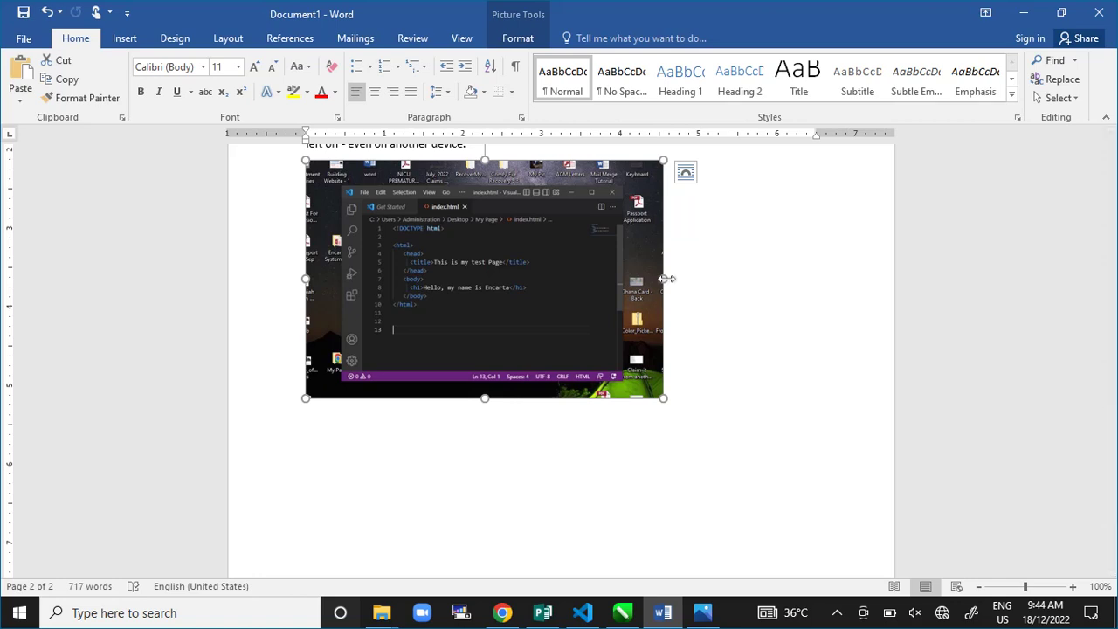
pyautogui.moveTo(666, 278); pyautogui.dragTo(569, 277)
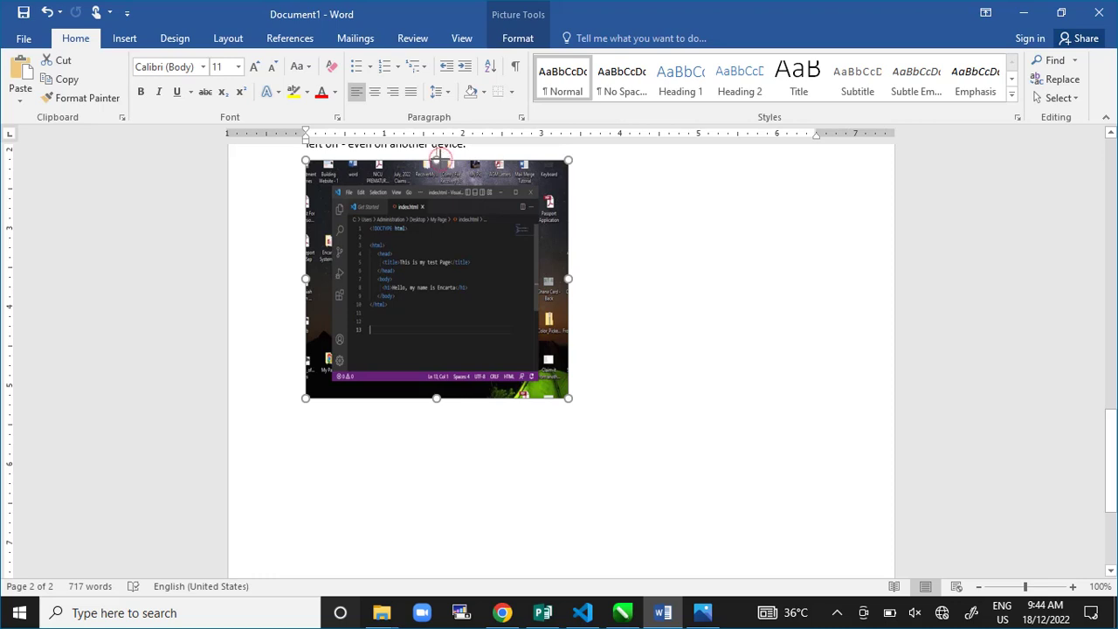
pyautogui.moveTo(438, 158); pyautogui.dragTo(442, 191)
pyautogui.moveTo(569, 365); pyautogui.dragTo(541, 336)
pyautogui.scroll(3, 690, 407)
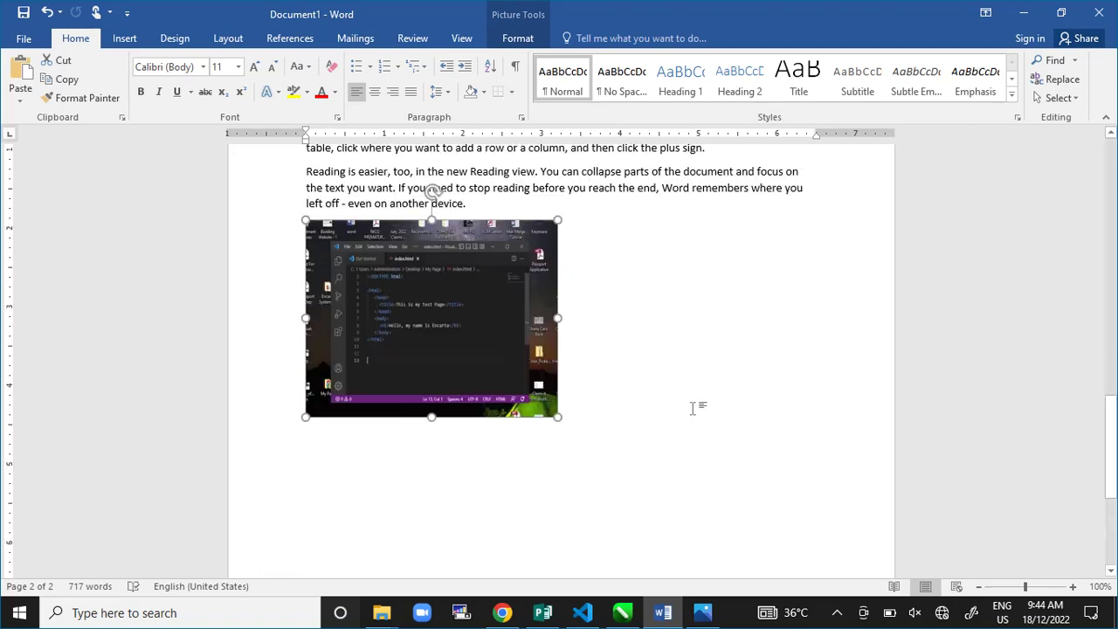
pyautogui.click(682, 350)
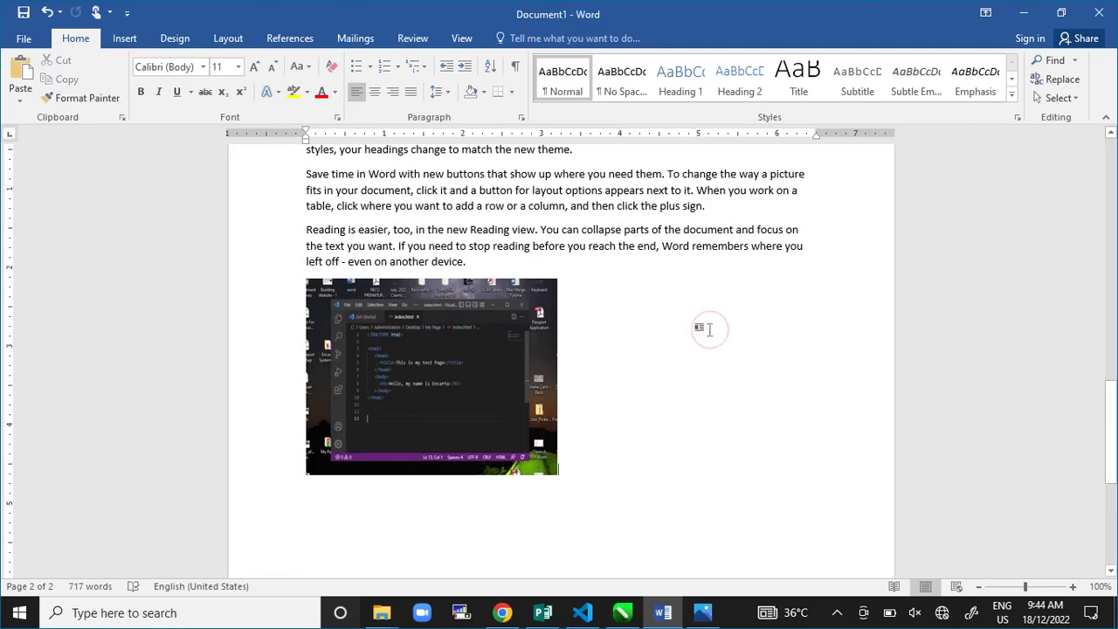
pyautogui.moveTo(425, 367); pyautogui.dragTo(389, 398)
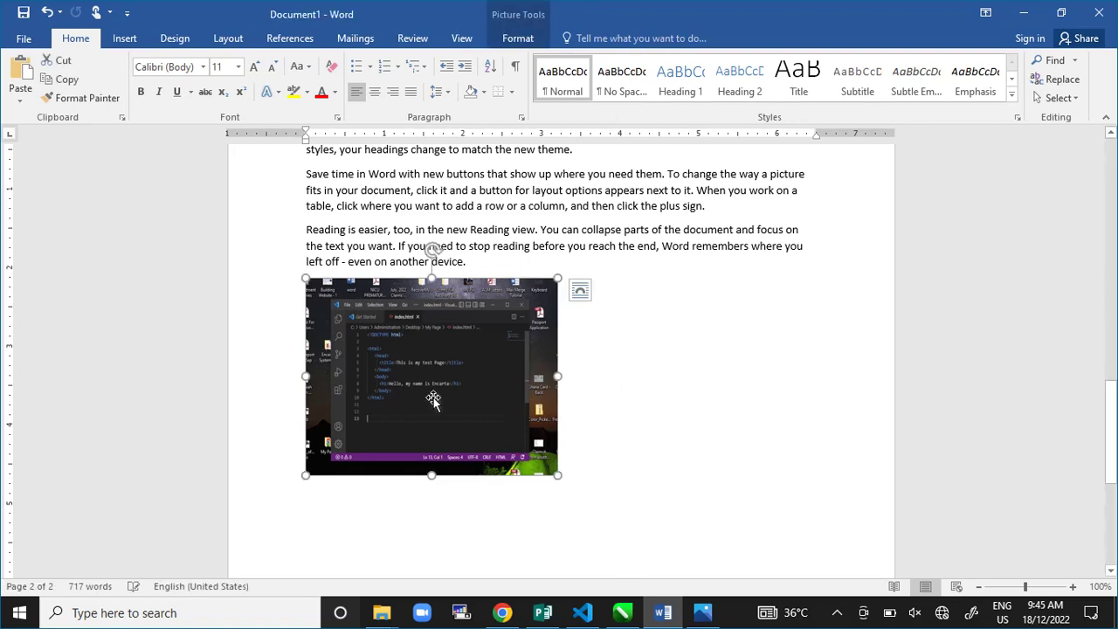
pyautogui.moveTo(487, 374); pyautogui.dragTo(718, 389)
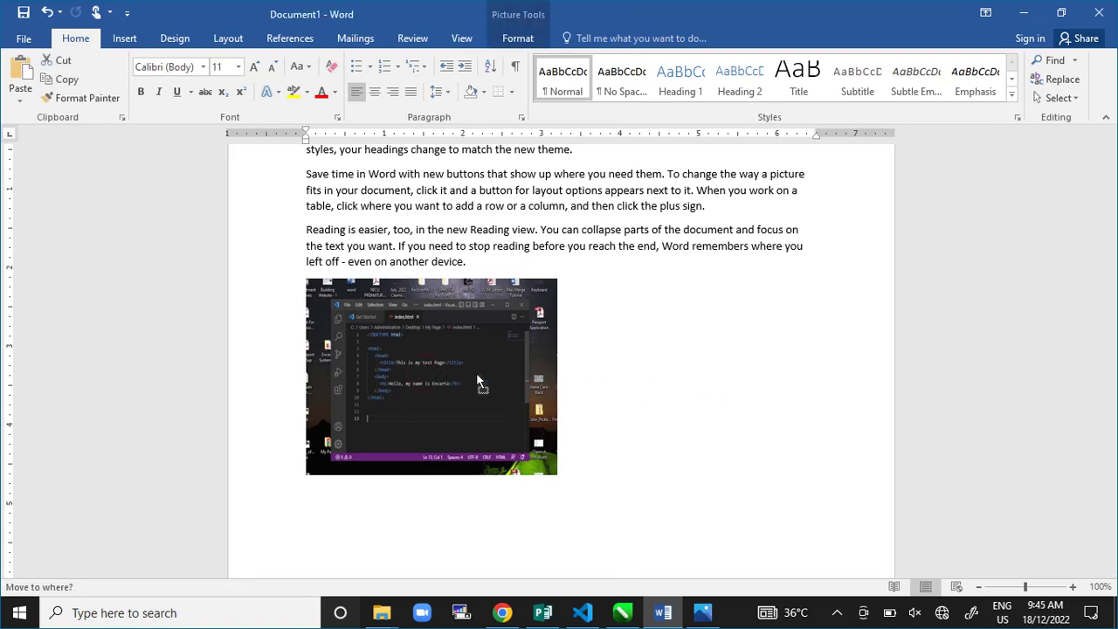
pyautogui.moveTo(478, 381); pyautogui.dragTo(563, 374)
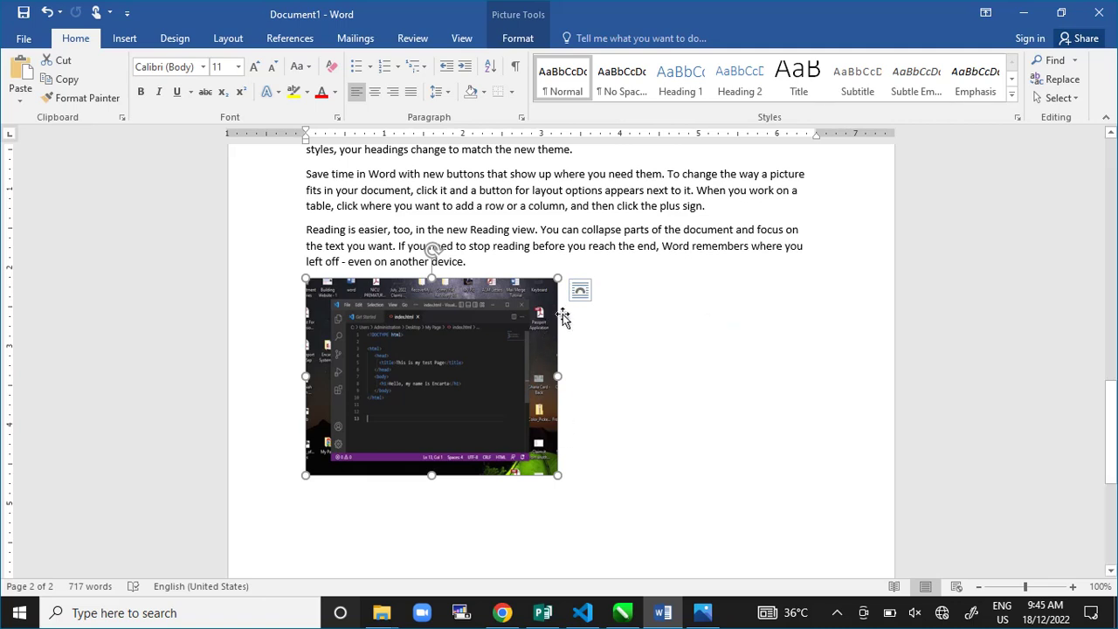
# Step: Review the screenshot's layout and shortcut-menu wrapping options, leaving them unchanged
pyautogui.click(580, 291)
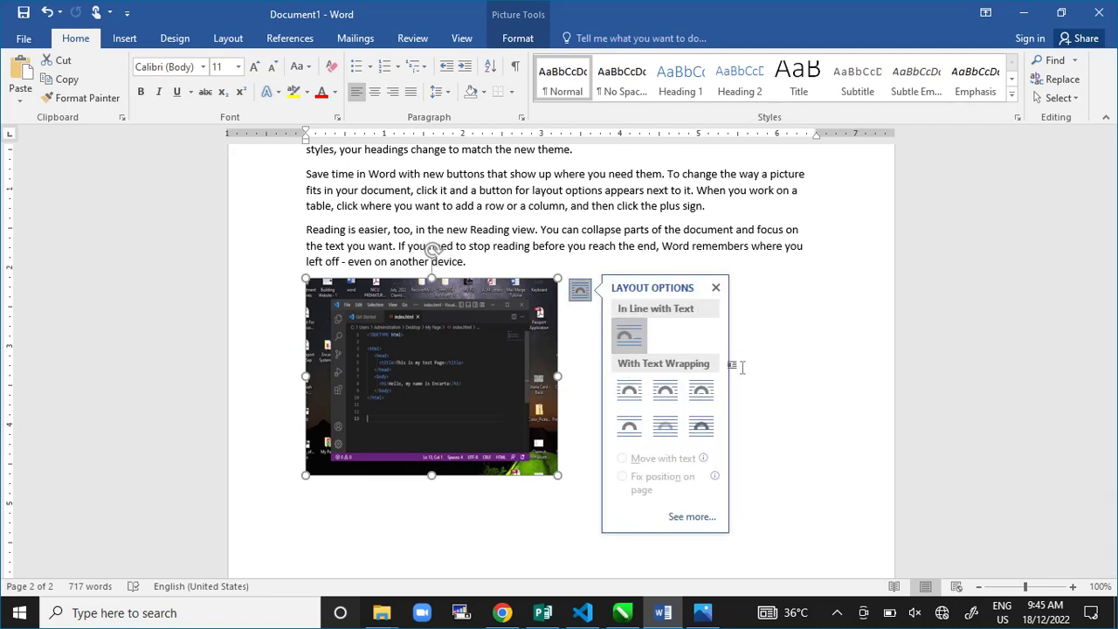
pyautogui.click(774, 350)
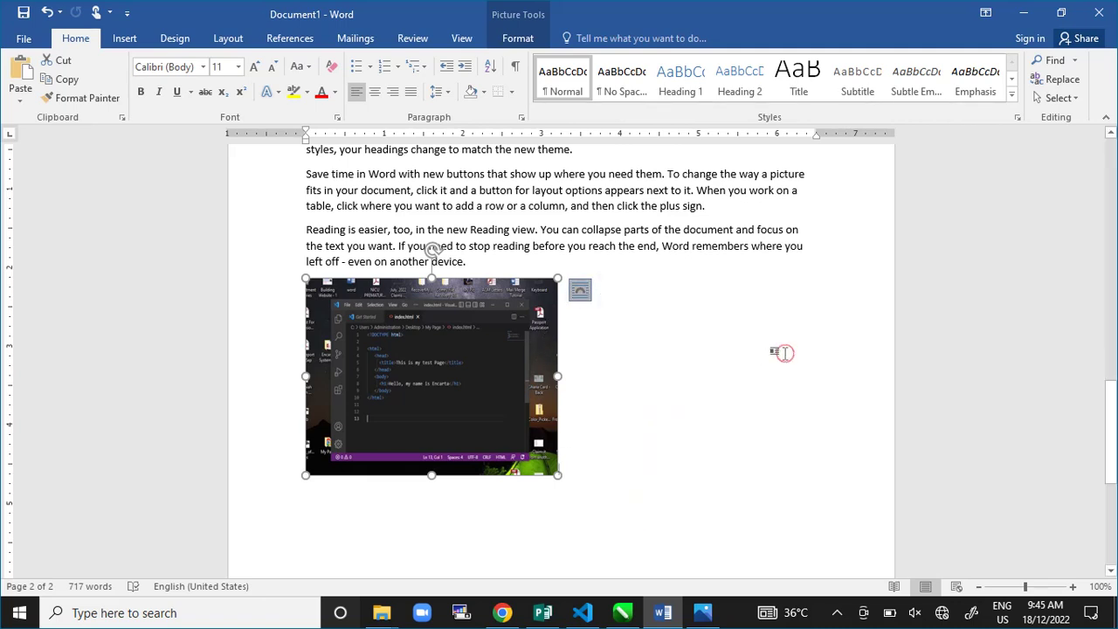
pyautogui.rightClick(423, 374)
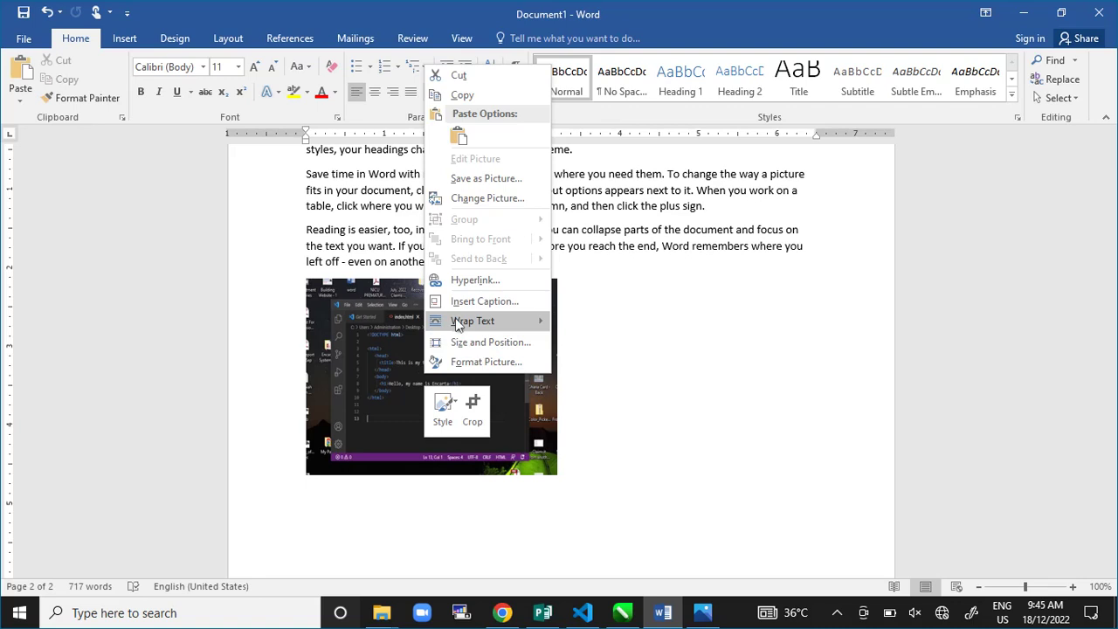
pyautogui.moveTo(434, 323)
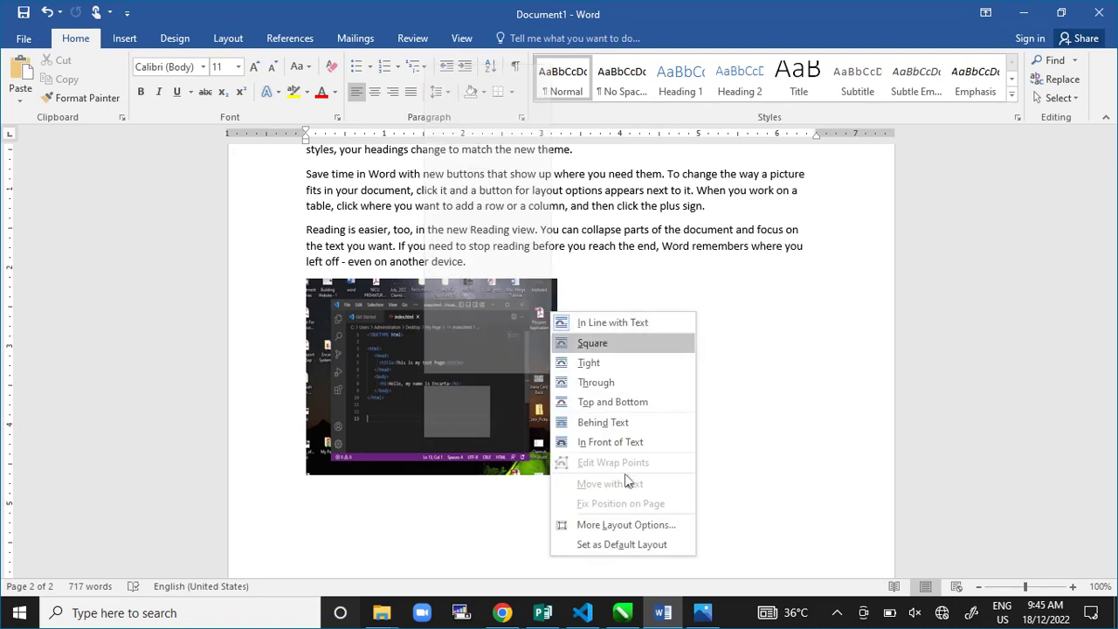
pyautogui.click(751, 385)
# Step: Select the screenshot and bring up Wrap Text on the Picture Tools Format tab
pyautogui.click(469, 376)
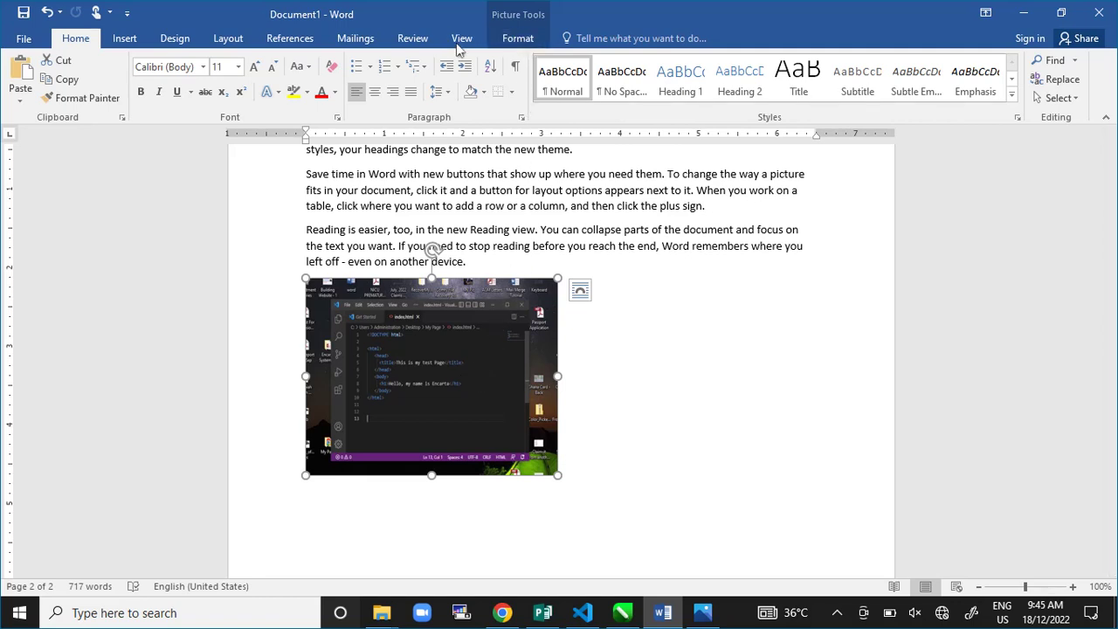
pyautogui.click(518, 40)
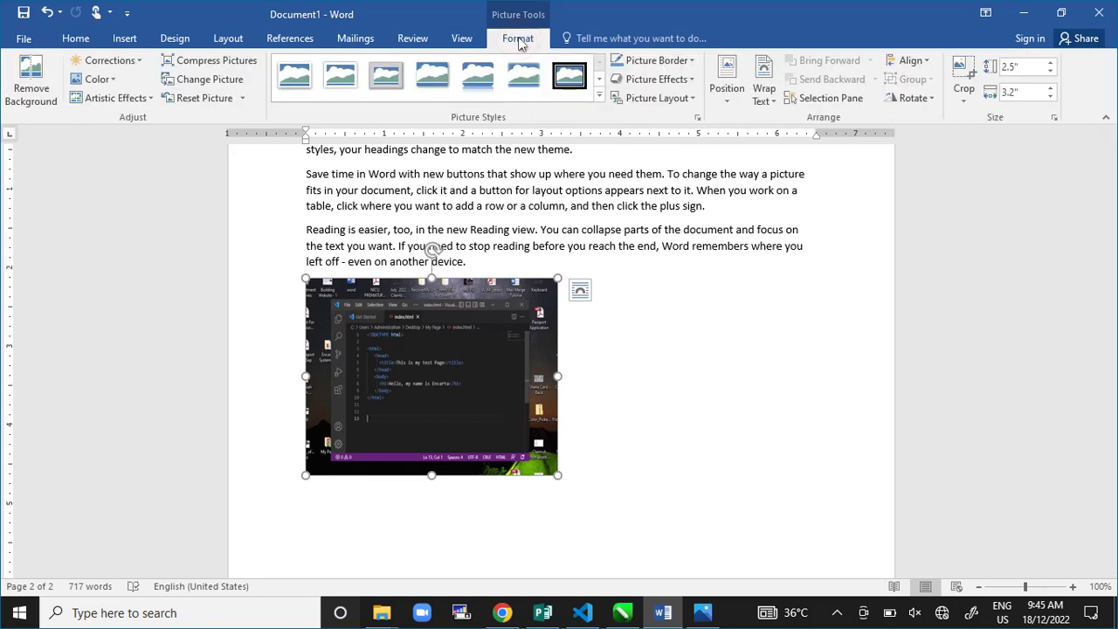
pyautogui.click(774, 104)
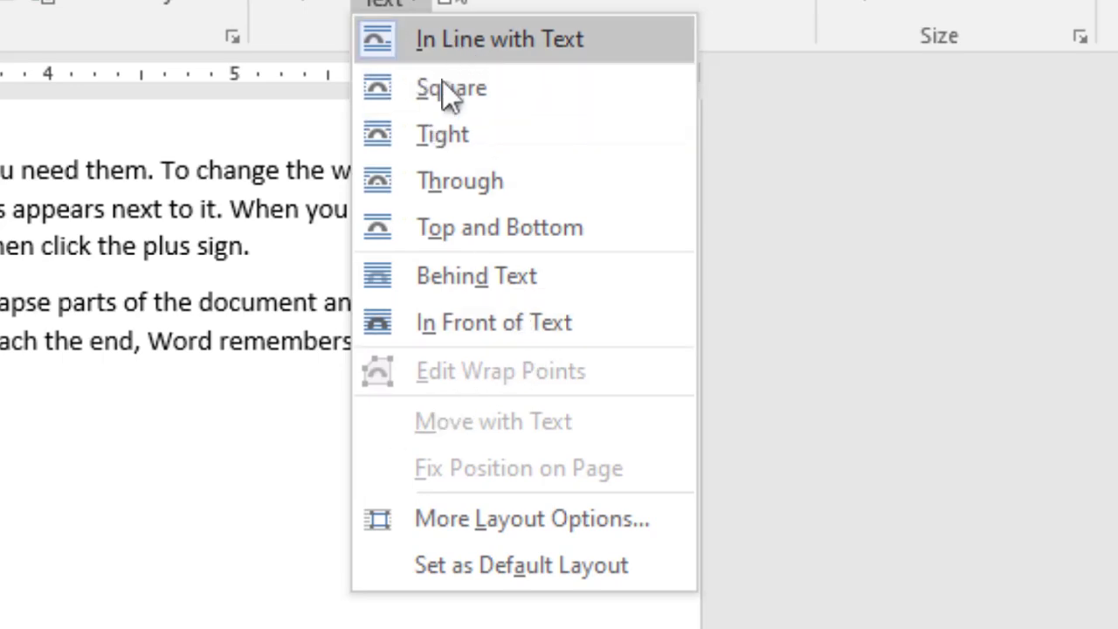
# Step: Keep the screenshot In Line with Text, try moving it into the paragraphs, then undo the moves
pyautogui.click(488, 35)
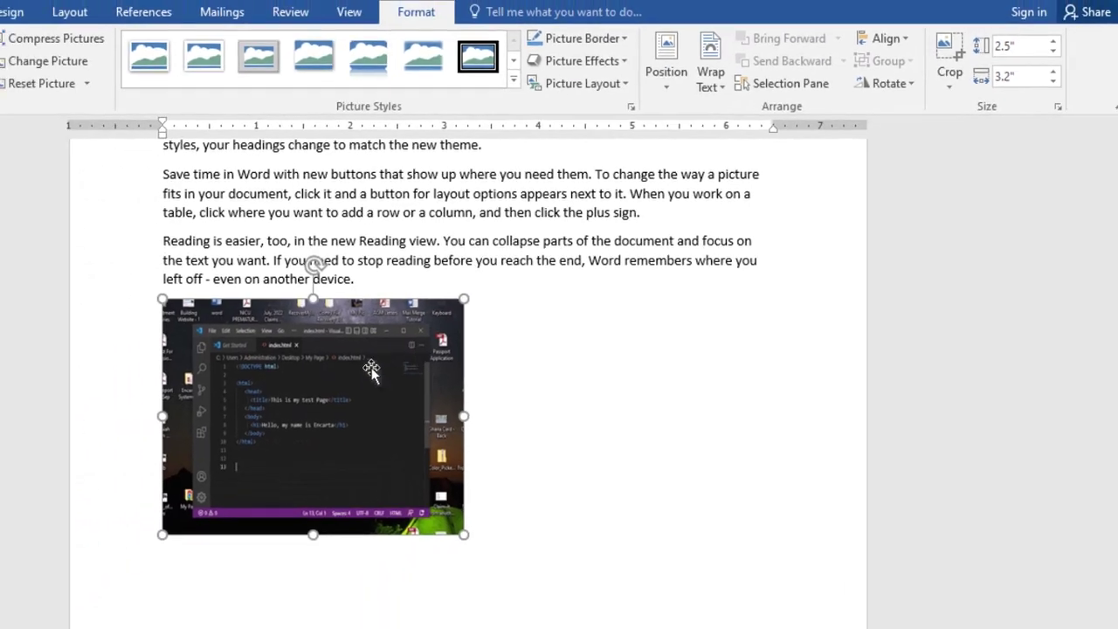
pyautogui.moveTo(477, 343); pyautogui.dragTo(417, 250)
pyautogui.moveTo(519, 339); pyautogui.dragTo(535, 194)
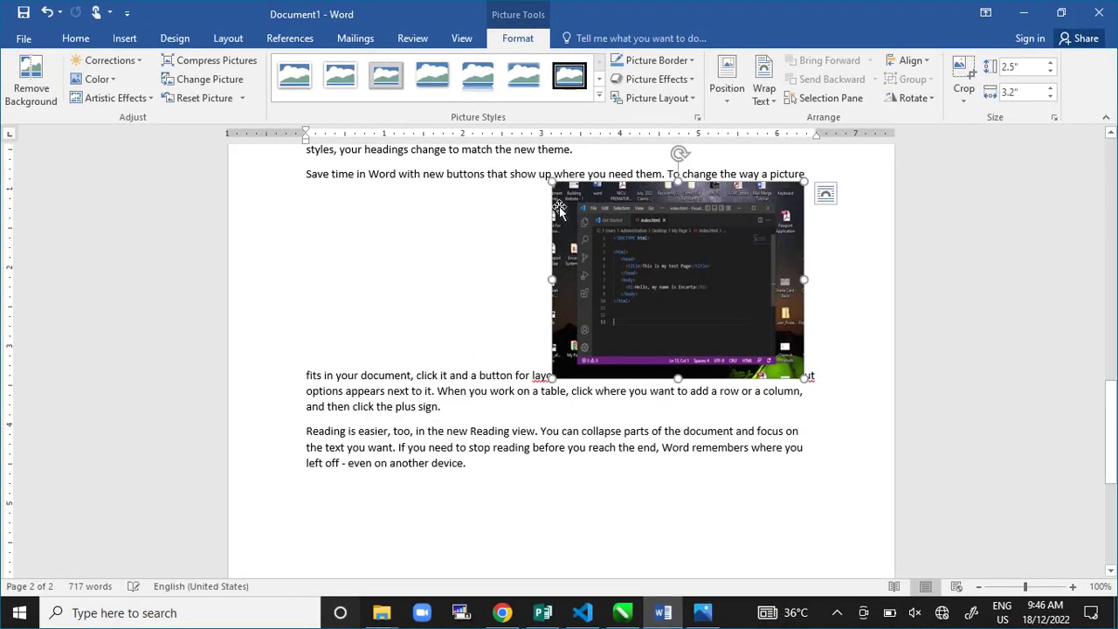
pyautogui.moveTo(625, 268); pyautogui.dragTo(486, 259)
pyautogui.hotkey('ctrl', 'z')
pyautogui.hotkey('ctrl', 'z')
pyautogui.hotkey('ctrl', 'z')
pyautogui.hotkey('ctrl', 'z')
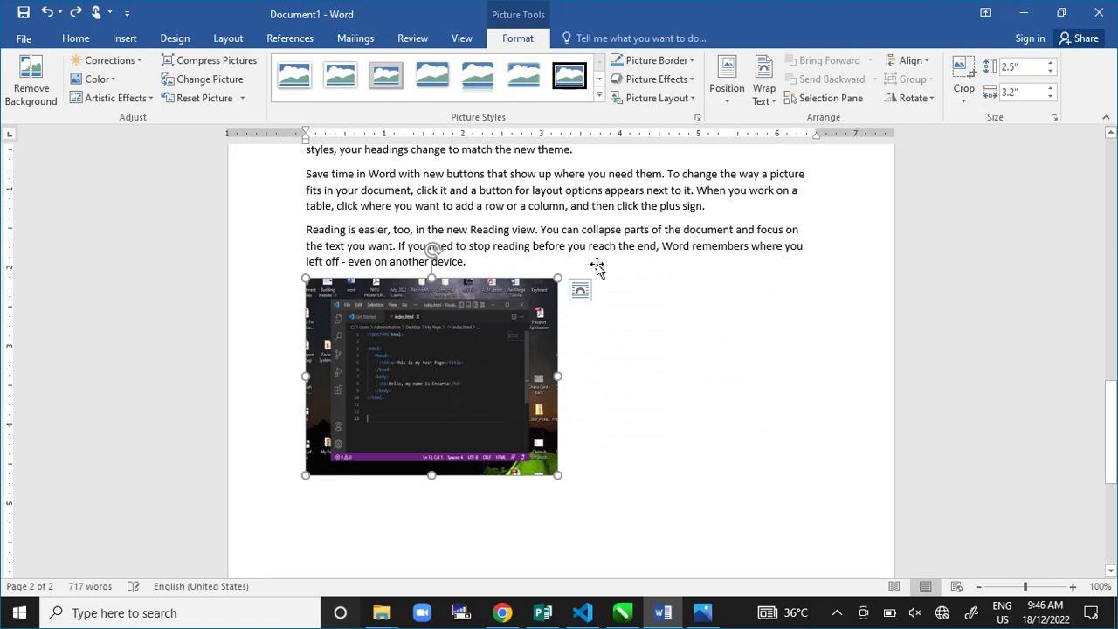
# Step: Apply Square text wrapping to the screenshot and start moving it upward
pyautogui.click(766, 98)
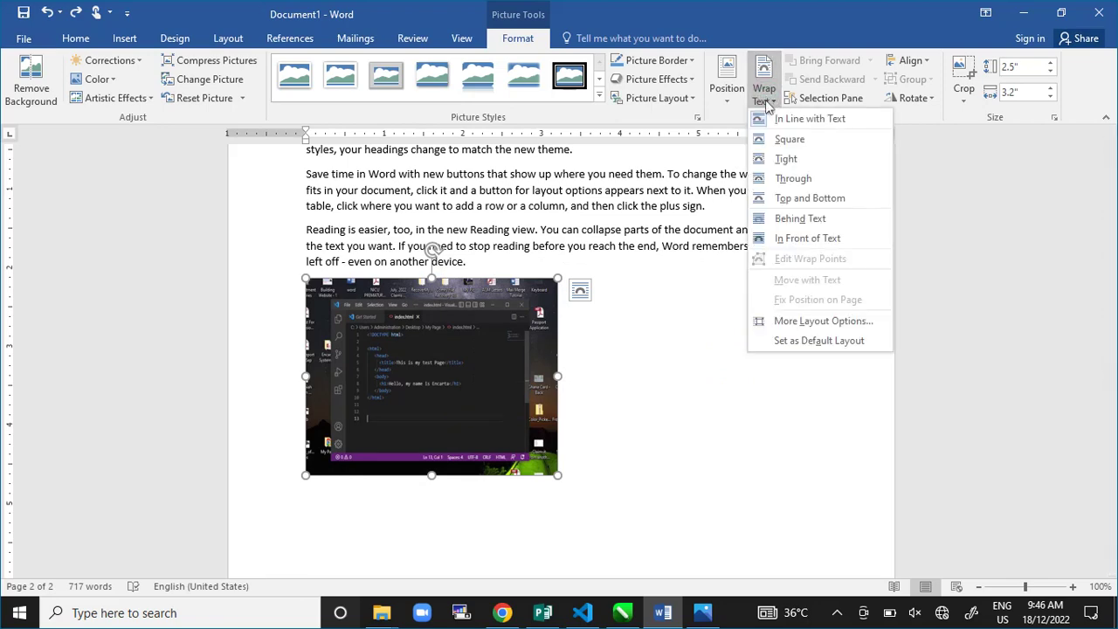
pyautogui.click(789, 139)
pyautogui.moveTo(503, 298); pyautogui.dragTo(642, 343)
# Step: Position the screenshot inside the 'Themes and styles' paragraph
pyautogui.scroll(8, 602, 342)
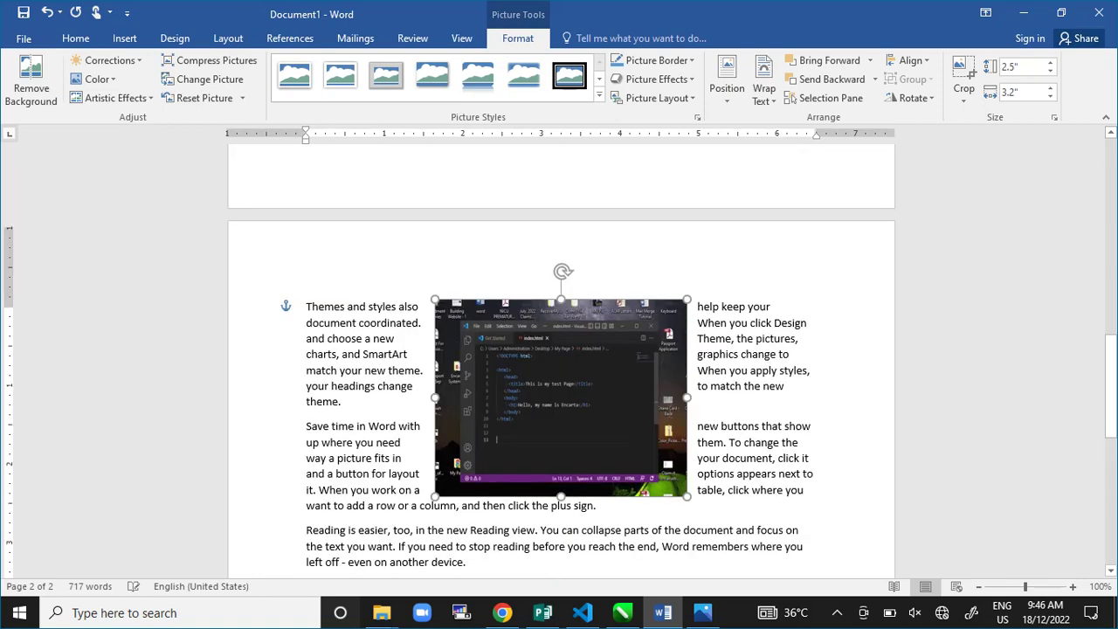
pyautogui.scroll(-1, 575, 549)
pyautogui.moveTo(575, 549); pyautogui.dragTo(594, 342)
pyautogui.scroll(3, 582, 423)
pyautogui.moveTo(582, 423); pyautogui.dragTo(565, 260)
pyautogui.scroll(2, 611, 349)
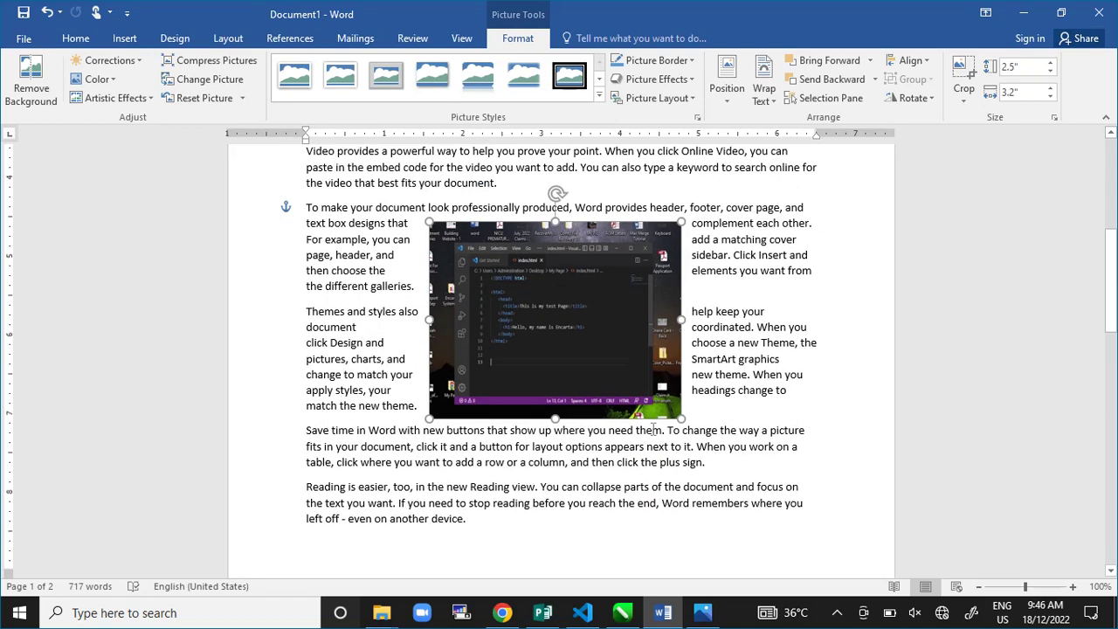
pyautogui.moveTo(541, 325); pyautogui.dragTo(542, 341)
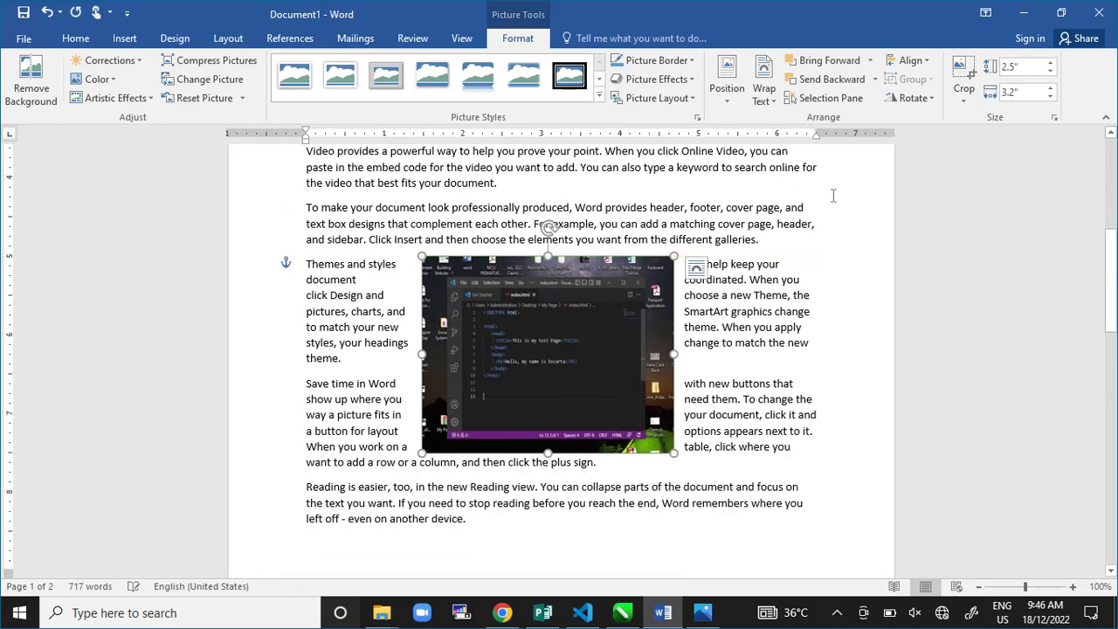
# Step: Switch the screenshot to Tight wrapping and move it up to the 'To make your document' paragraph
pyautogui.click(764, 98)
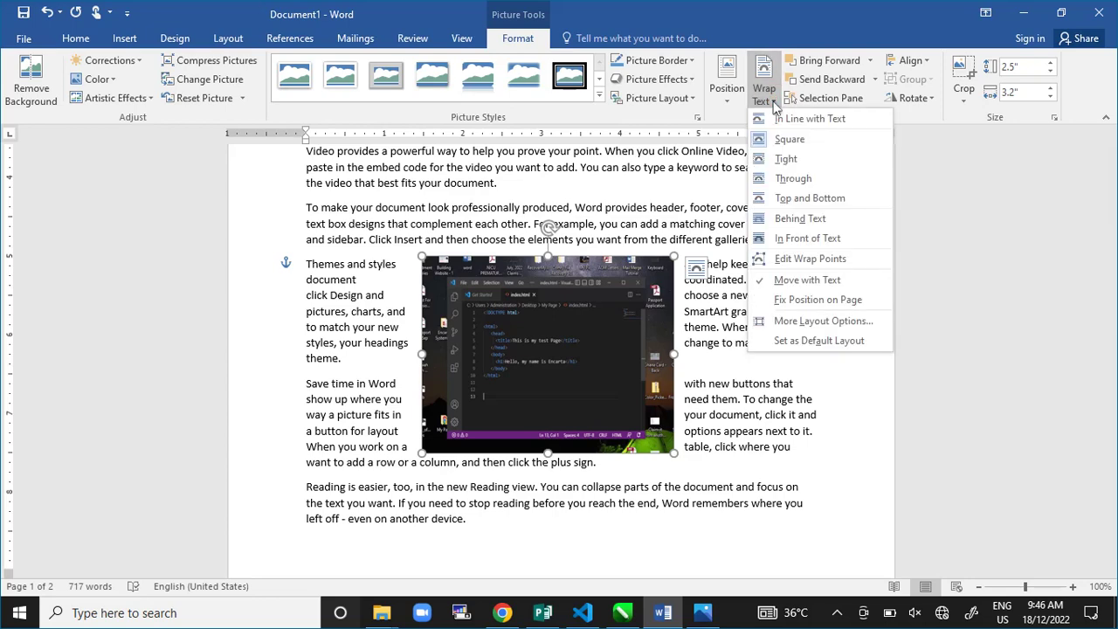
pyautogui.click(787, 159)
pyautogui.moveTo(549, 329); pyautogui.dragTo(568, 253)
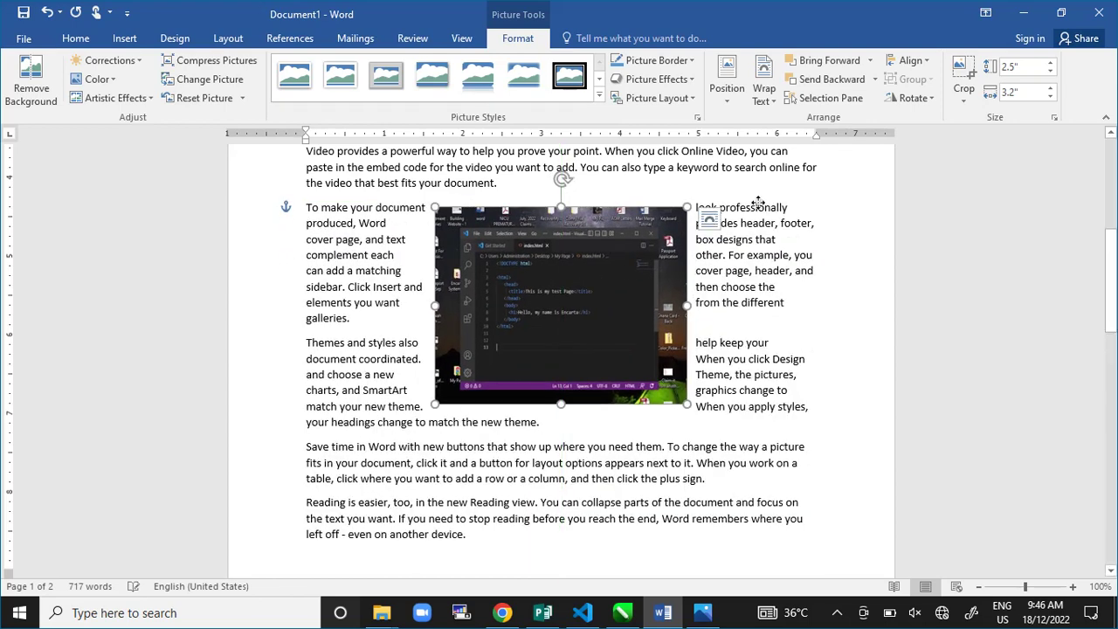
# Step: Change the screenshot to Through wrapping and reposition it among the paragraphs
pyautogui.click(768, 99)
pyautogui.click(791, 179)
pyautogui.moveTo(576, 310)
pyautogui.mouseDown()
pyautogui.moveTo(503, 398)
pyautogui.moveTo(482, 445)
pyautogui.moveTo(540, 403)
pyautogui.moveTo(583, 303)
pyautogui.moveTo(584, 324)
pyautogui.mouseUp()
pyautogui.click(768, 100)
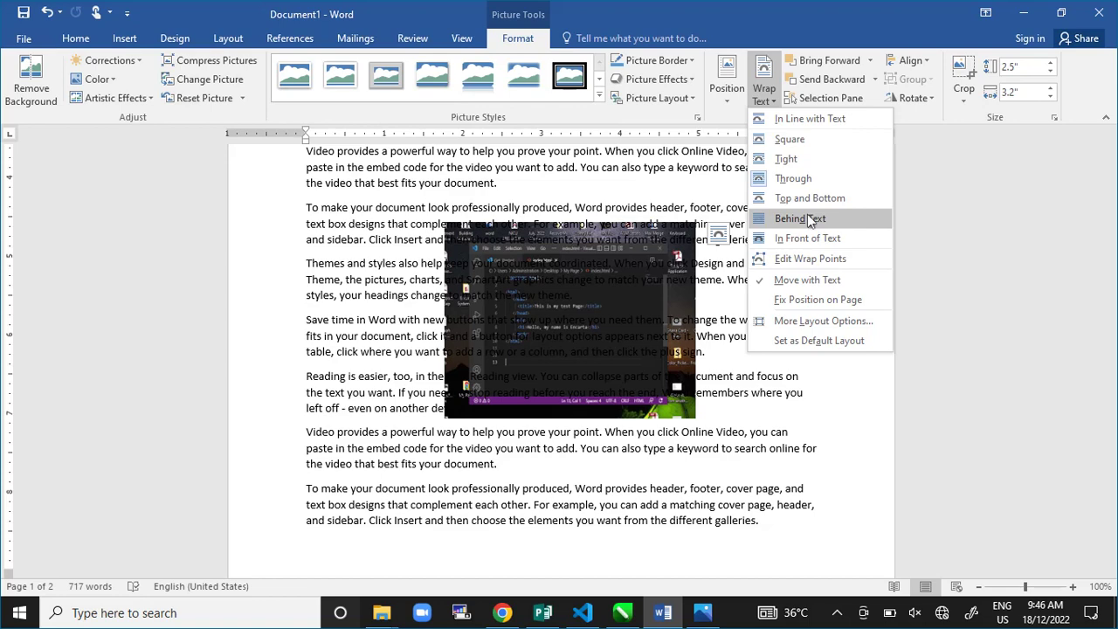
# Step: Set the screenshot to In Front of Text and drag it over the middle paragraphs
pyautogui.click(805, 239)
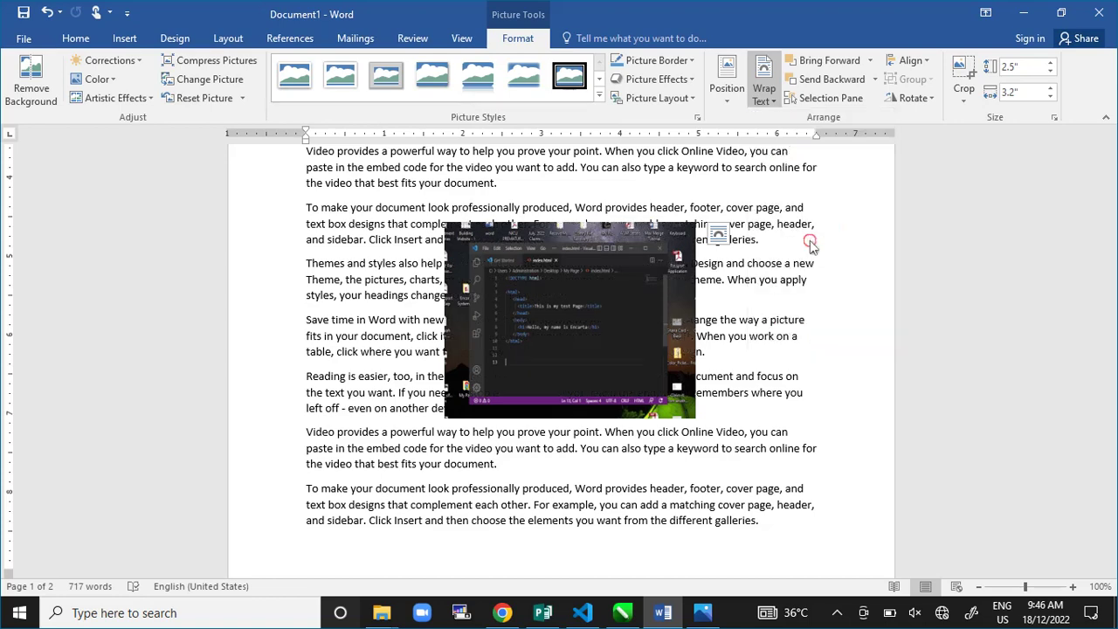
pyautogui.moveTo(576, 330); pyautogui.dragTo(550, 329)
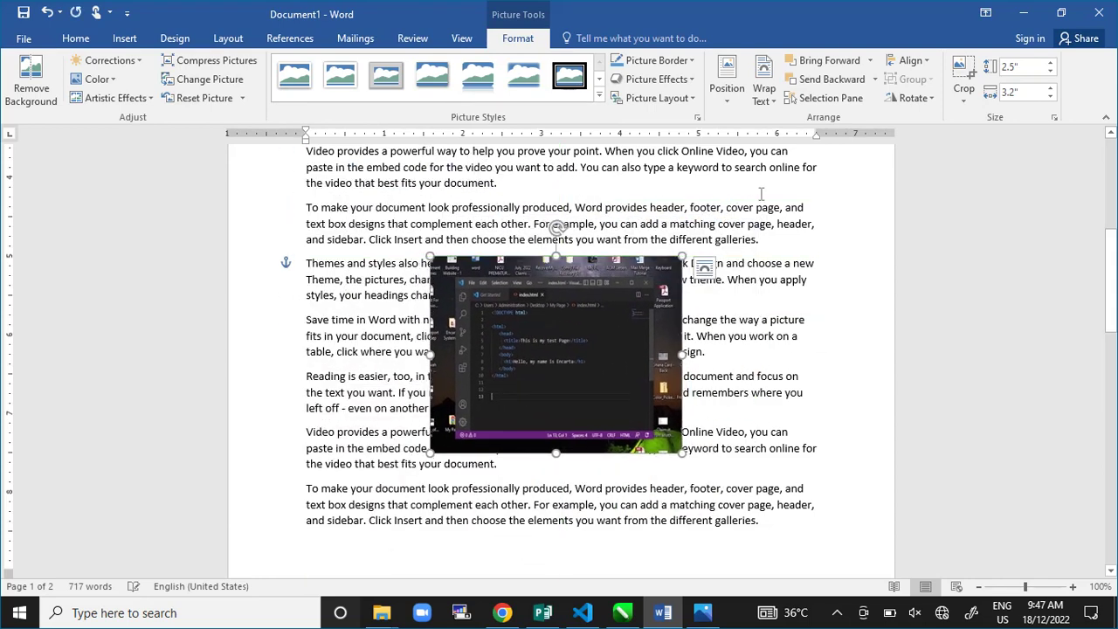
pyautogui.scroll(3, 569, 361)
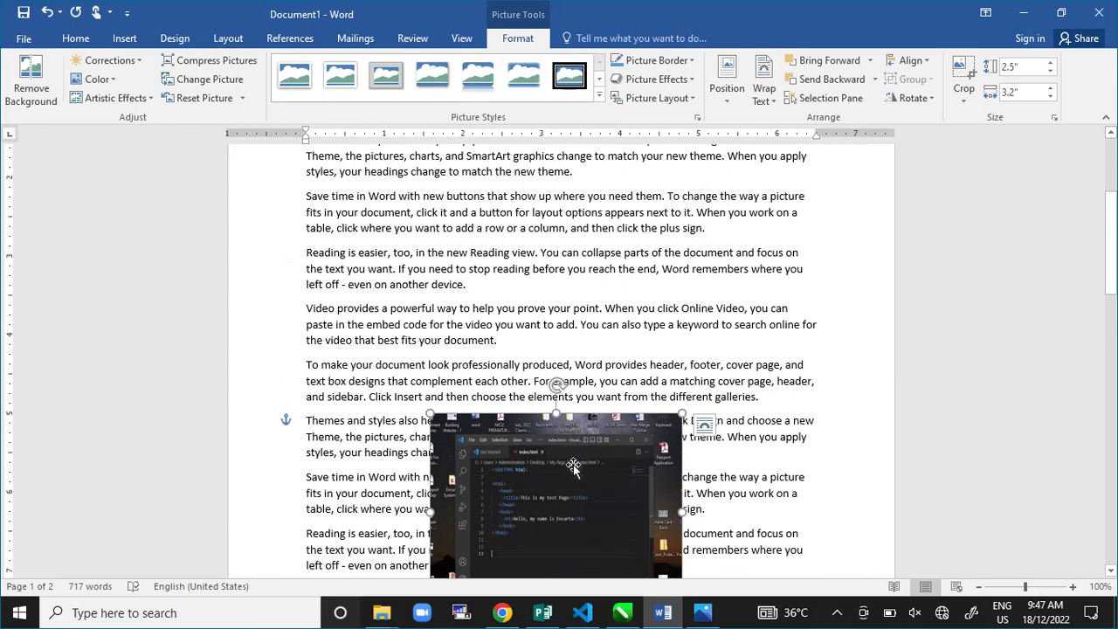
pyautogui.moveTo(574, 476); pyautogui.dragTo(502, 317)
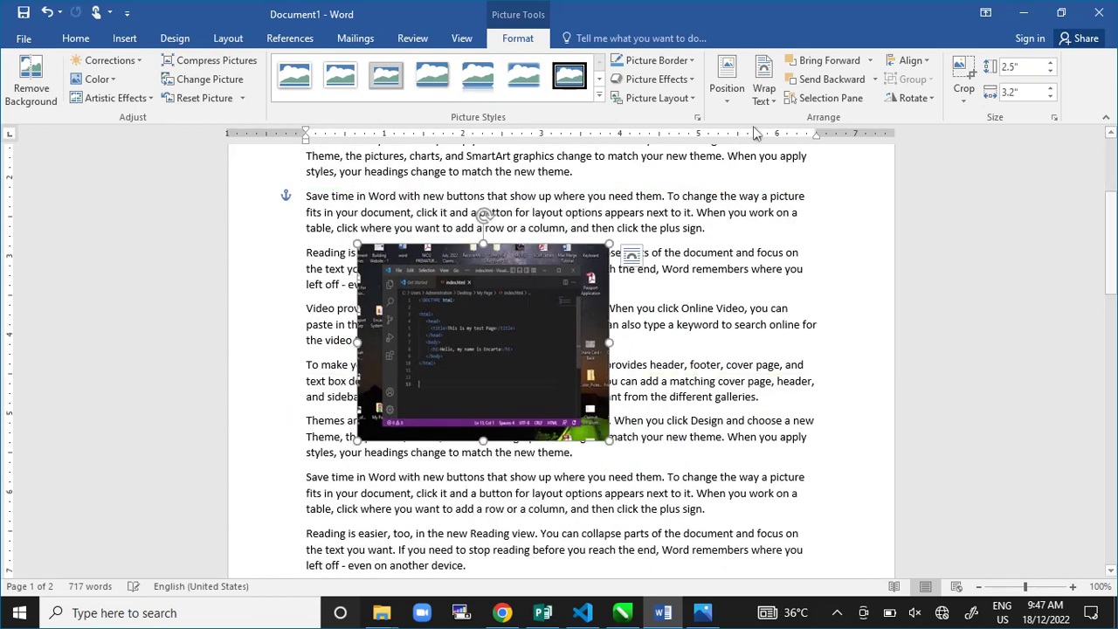
pyautogui.click(774, 101)
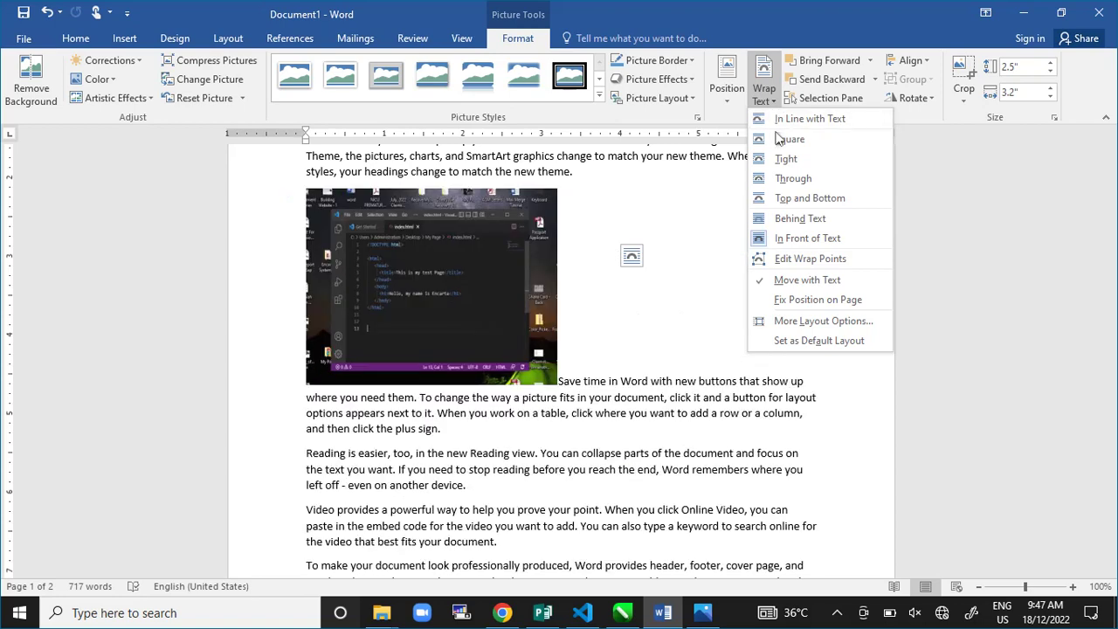
# Step: Switch the screenshot to Tight wrapping and move it to the top-left of the page
pyautogui.click(781, 158)
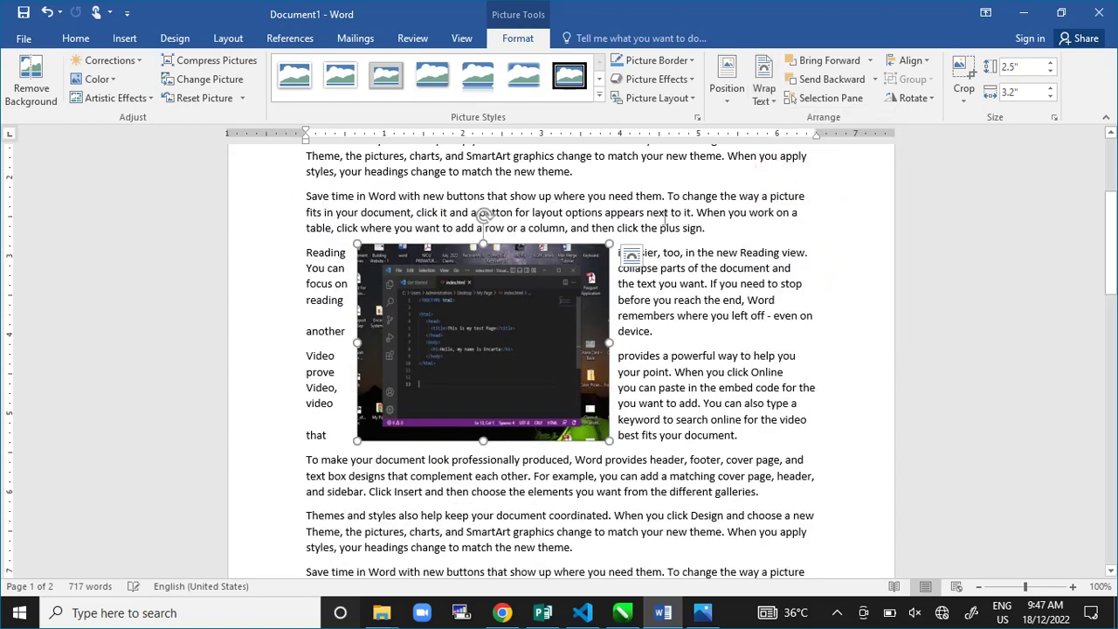
pyautogui.moveTo(467, 311); pyautogui.dragTo(446, 294)
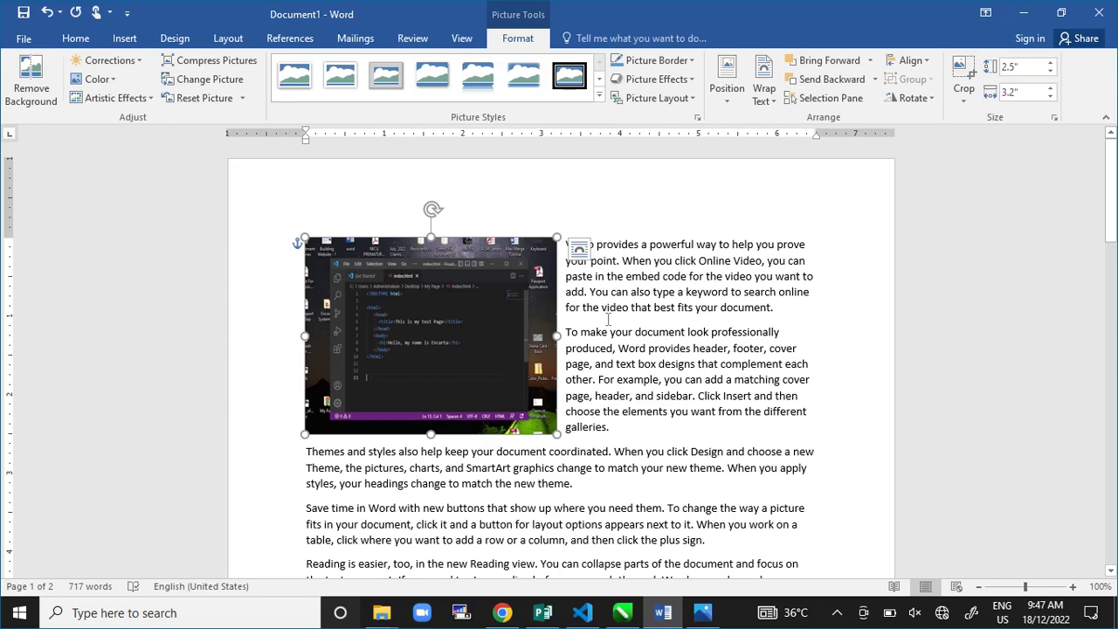
pyautogui.press('Delete')
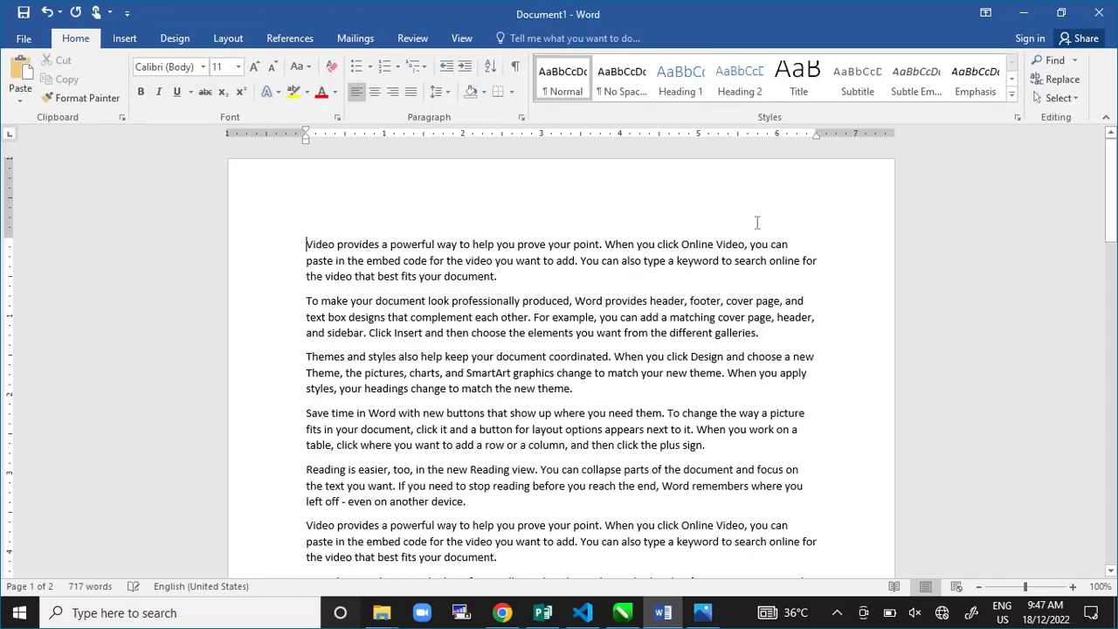
pyautogui.click(1025, 13)
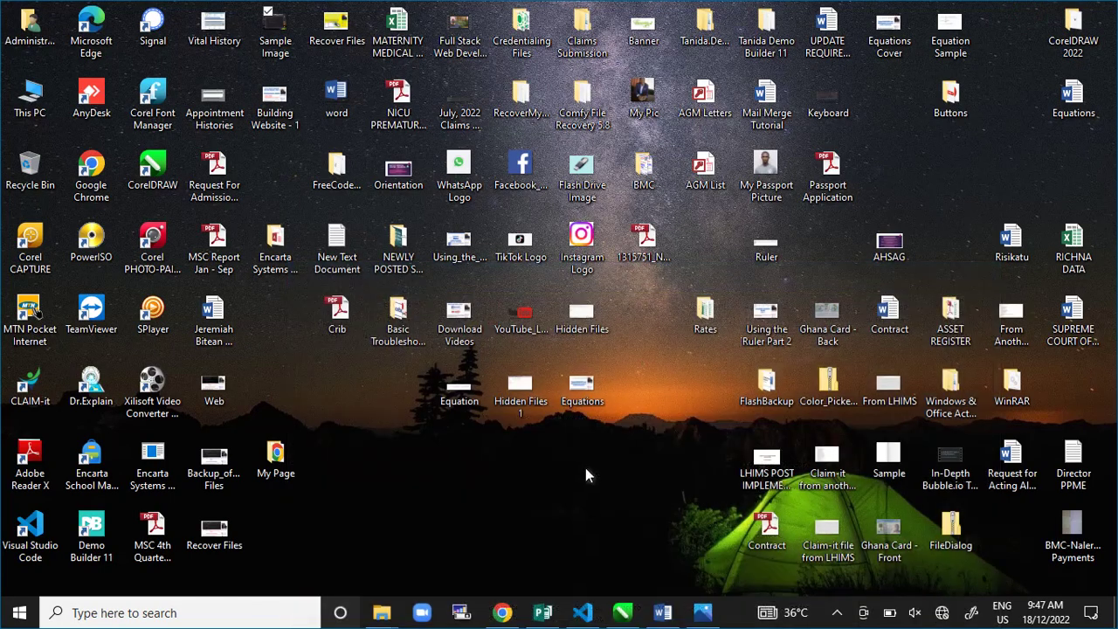
pyautogui.click(581, 609)
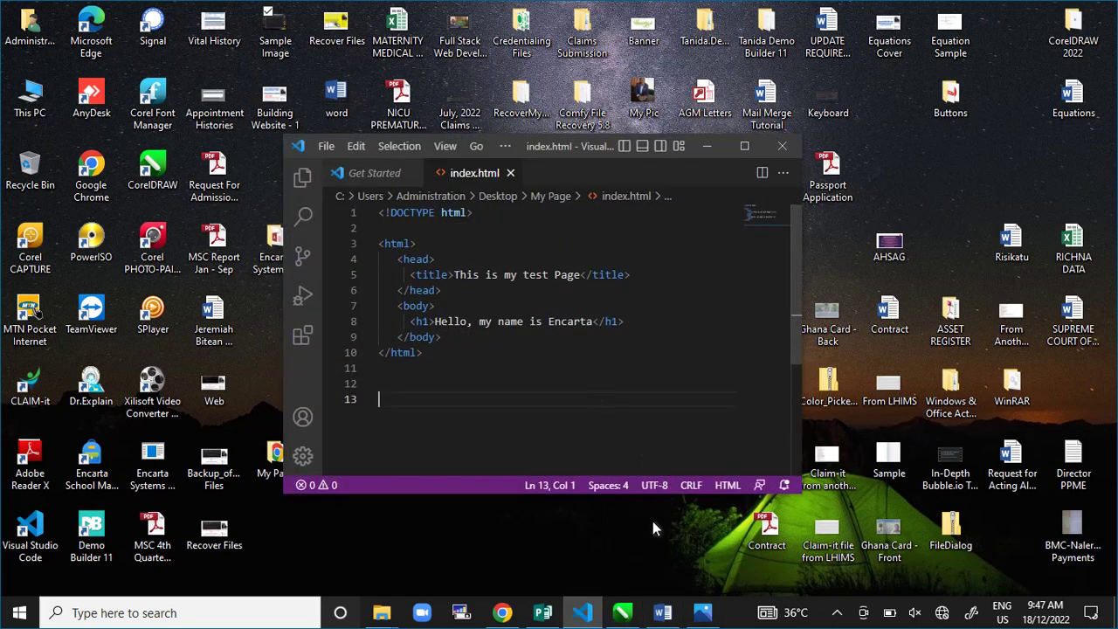
pyautogui.click(663, 611)
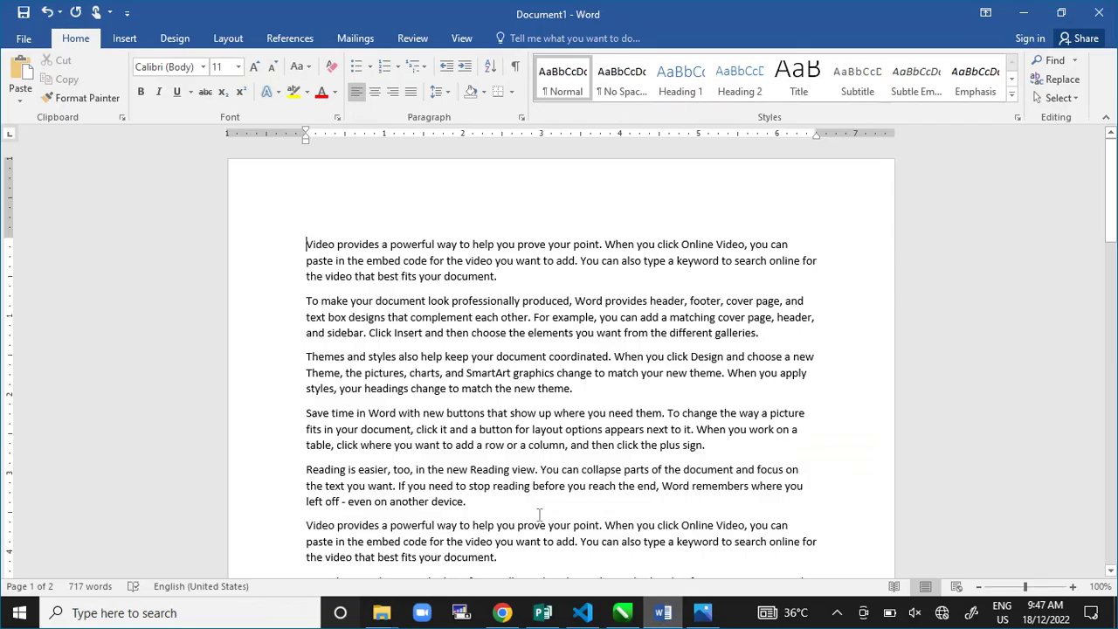
pyautogui.scroll(-15, 539, 514)
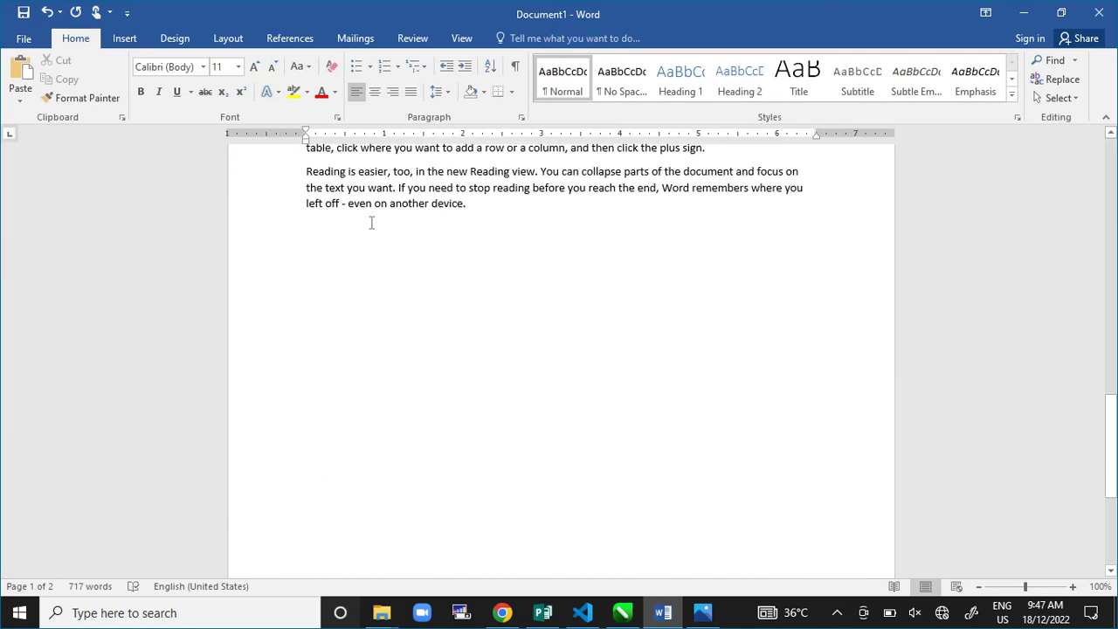
pyautogui.click(371, 224)
pyautogui.rightClick(342, 271)
pyautogui.click(372, 341)
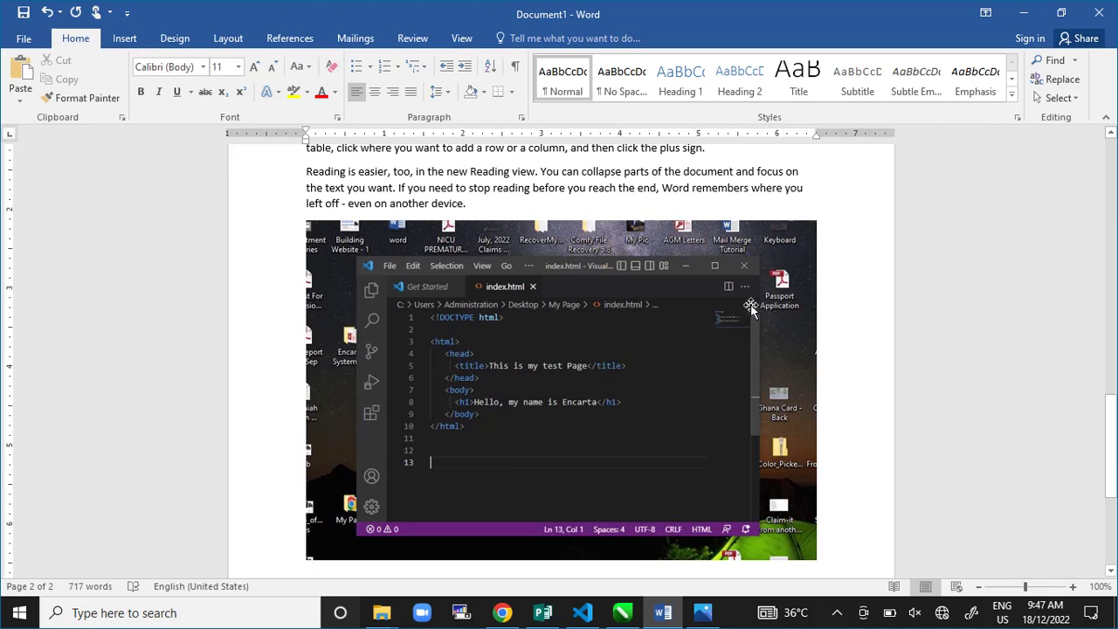
pyautogui.click(808, 419)
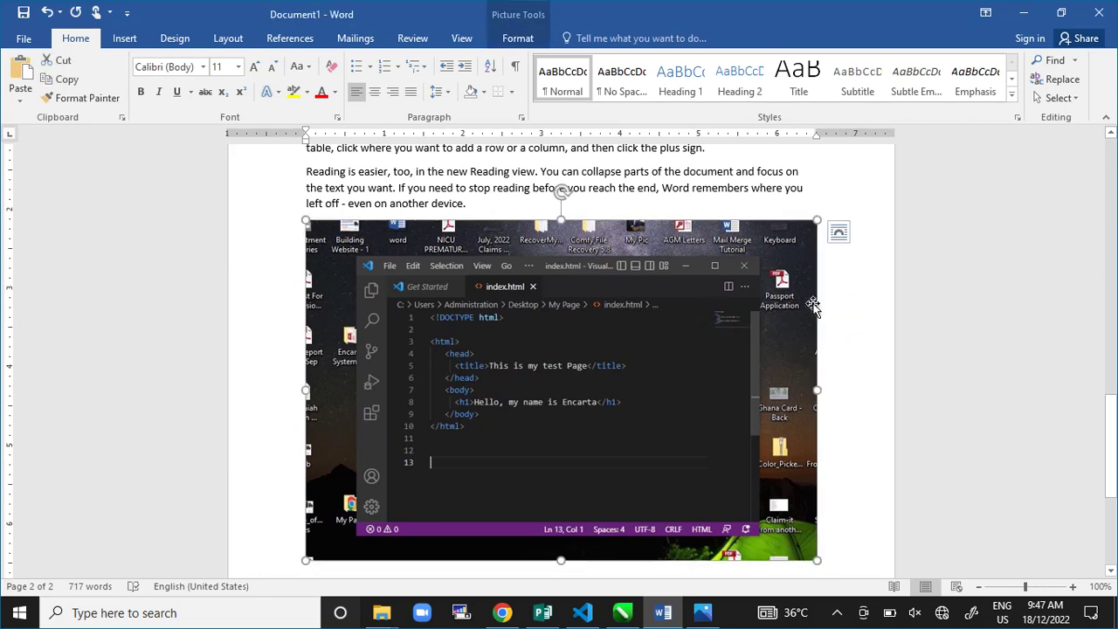
pyautogui.press('Delete')
pyautogui.click(1023, 12)
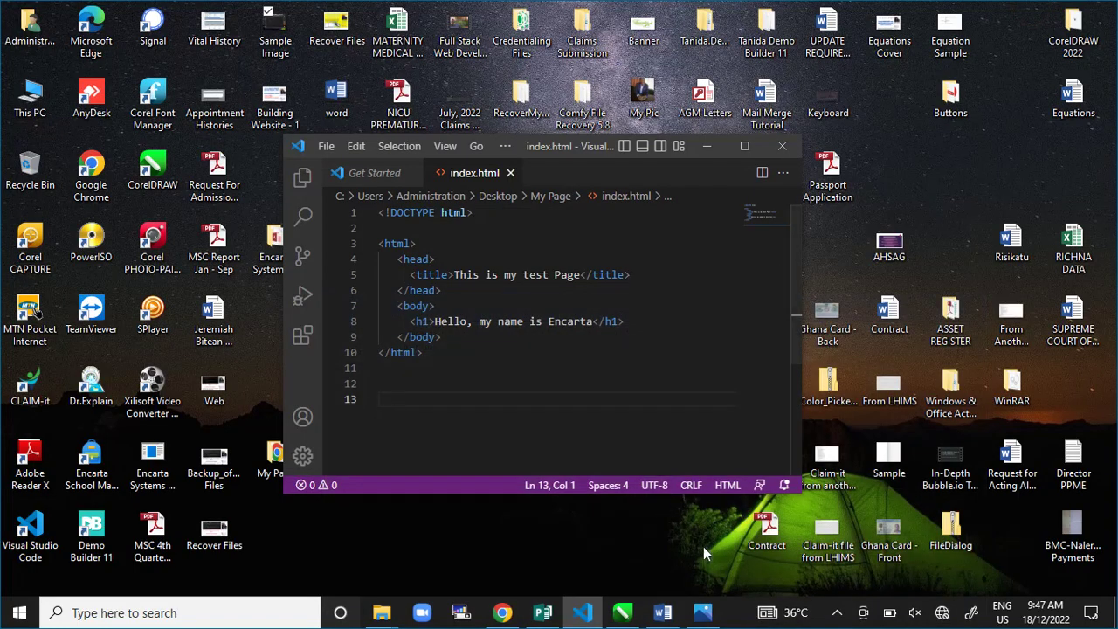
pyautogui.click(667, 567)
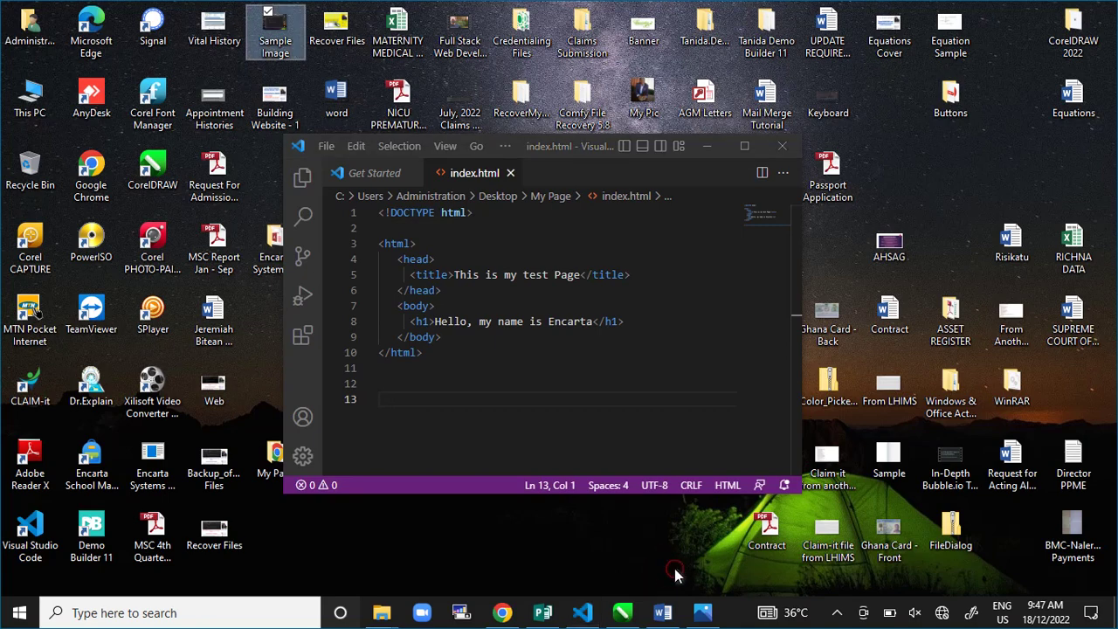
pyautogui.click(663, 612)
# Step: Paste the new desktop screenshot below the text and bring up its right-click options
pyautogui.rightClick(508, 343)
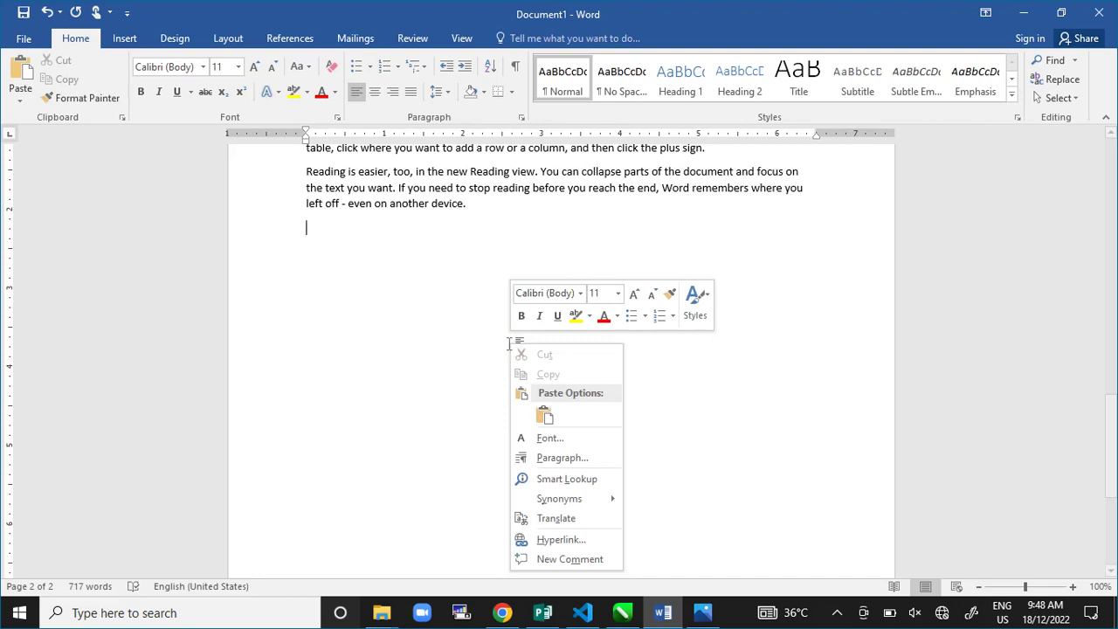
pyautogui.click(544, 414)
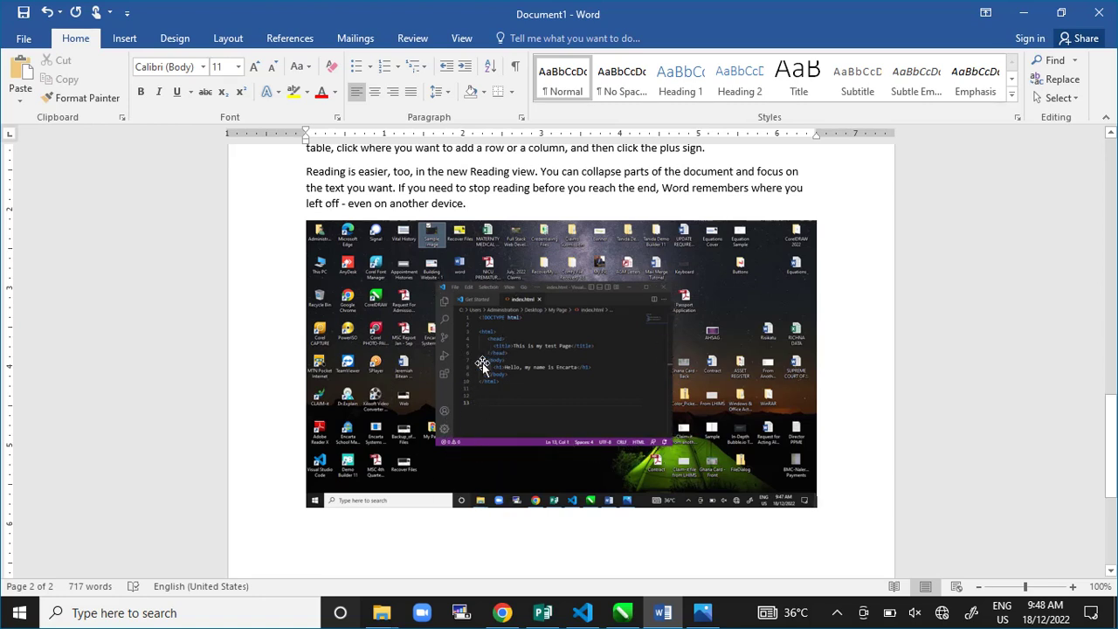
pyautogui.click(571, 384)
pyautogui.rightClick(588, 391)
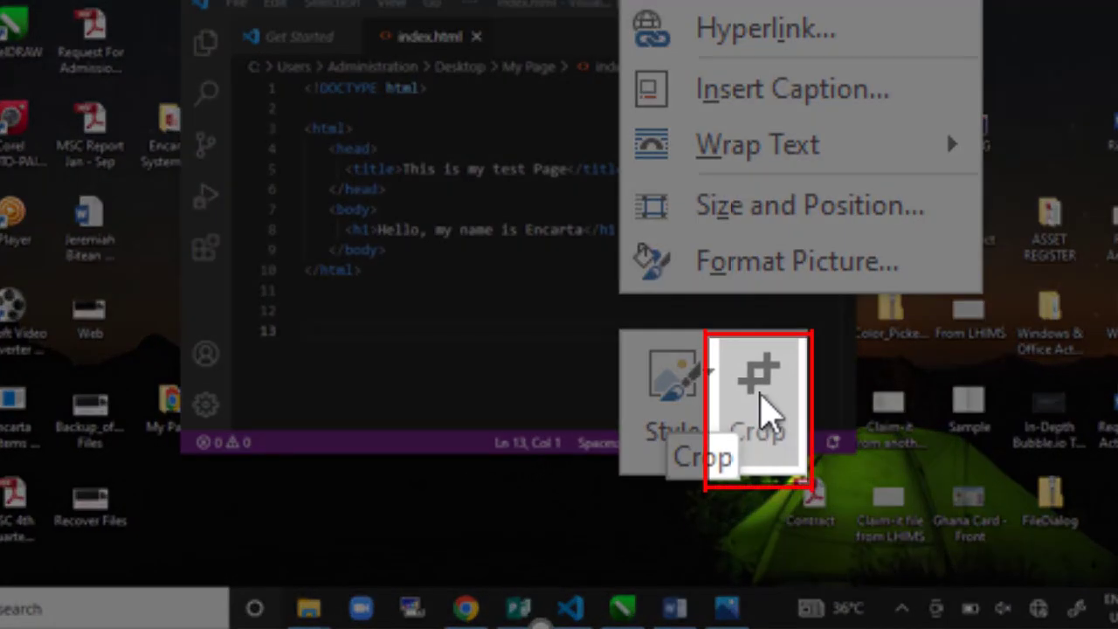
# Step: Crop the desktop screenshot's top, bottom, left and right edges to the VS Code window, then move it
pyautogui.click(769, 385)
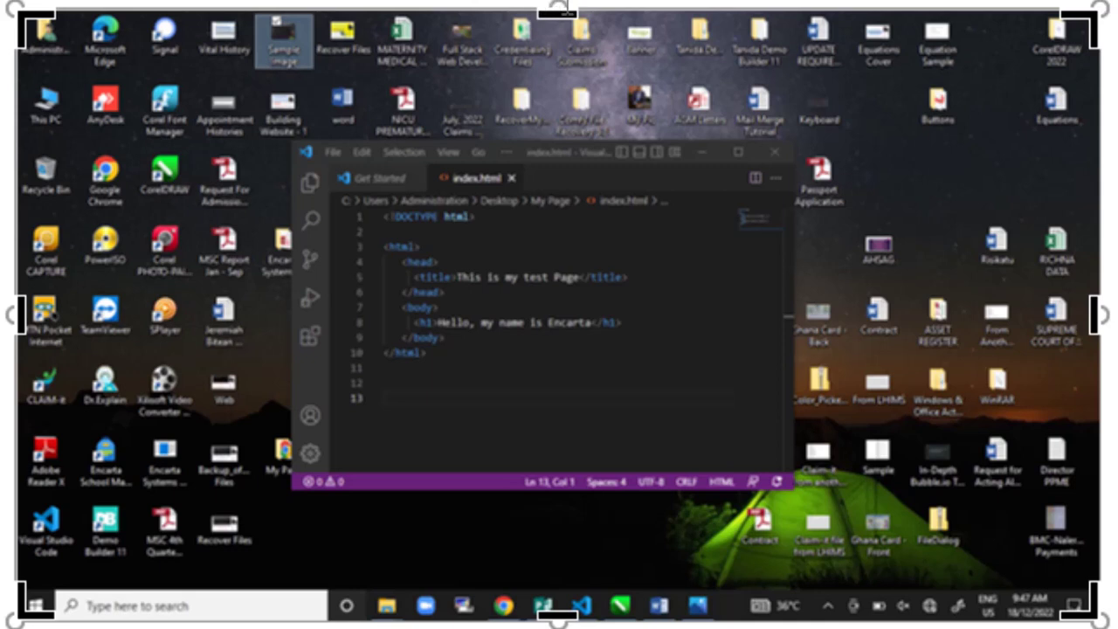
pyautogui.moveTo(557, 10); pyautogui.dragTo(552, 133)
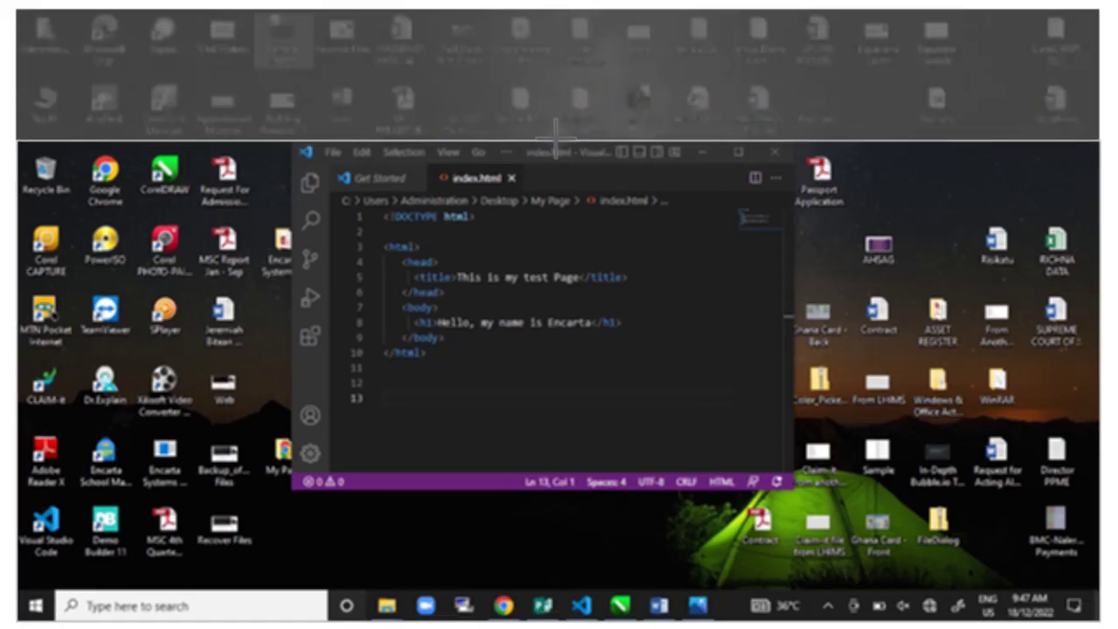
pyautogui.scroll(-2, 552, 262)
pyautogui.moveTo(559, 485); pyautogui.dragTo(575, 358)
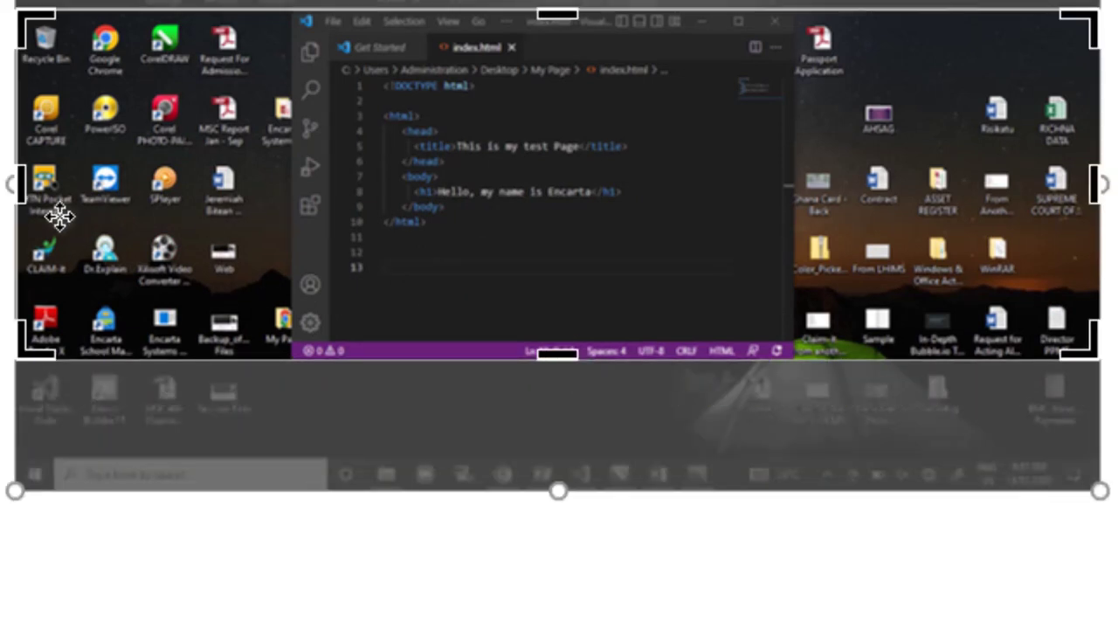
pyautogui.moveTo(45, 180); pyautogui.dragTo(285, 183)
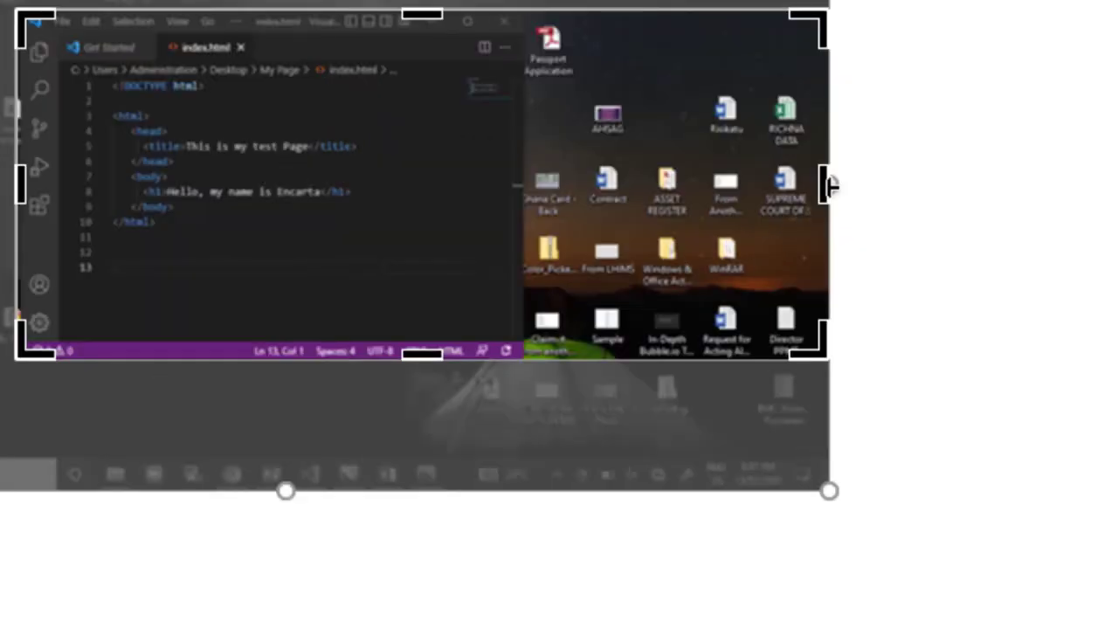
pyautogui.moveTo(829, 185); pyautogui.dragTo(524, 184)
pyautogui.click(953, 171)
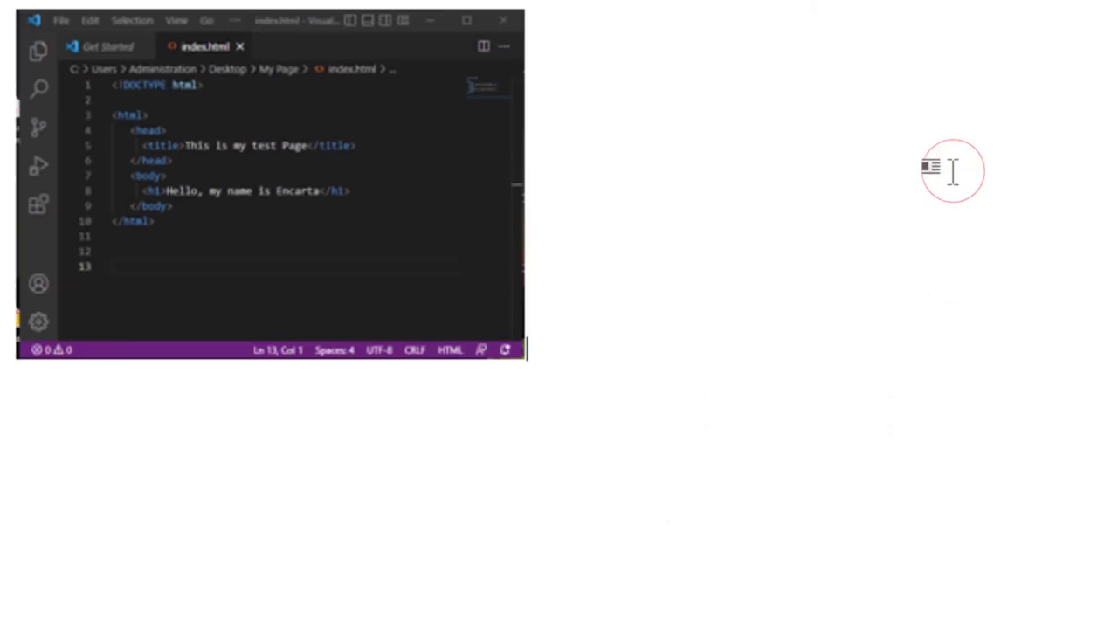
pyautogui.click(281, 149)
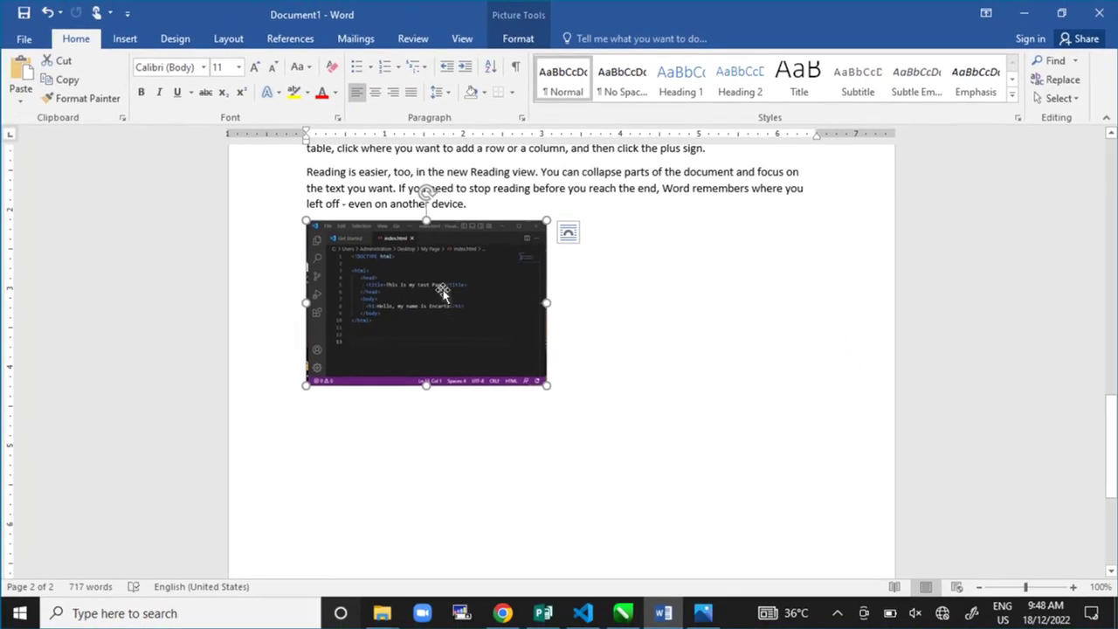
pyautogui.moveTo(295, 199); pyautogui.dragTo(434, 317)
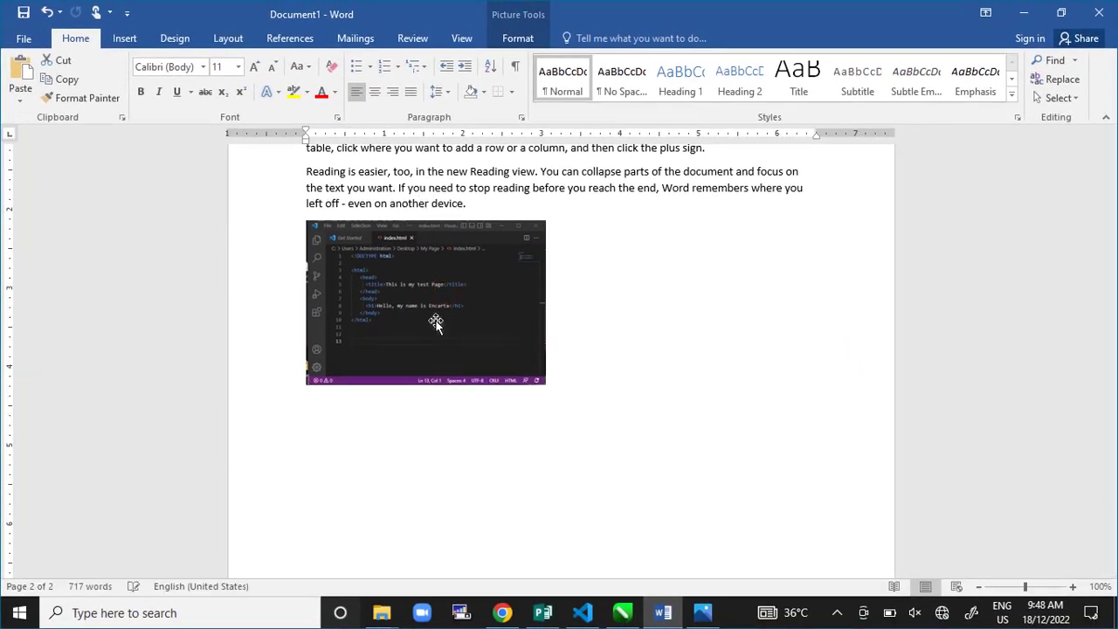
# Step: Give the cropped screenshot Tight text wrapping
pyautogui.click(515, 37)
pyautogui.click(772, 101)
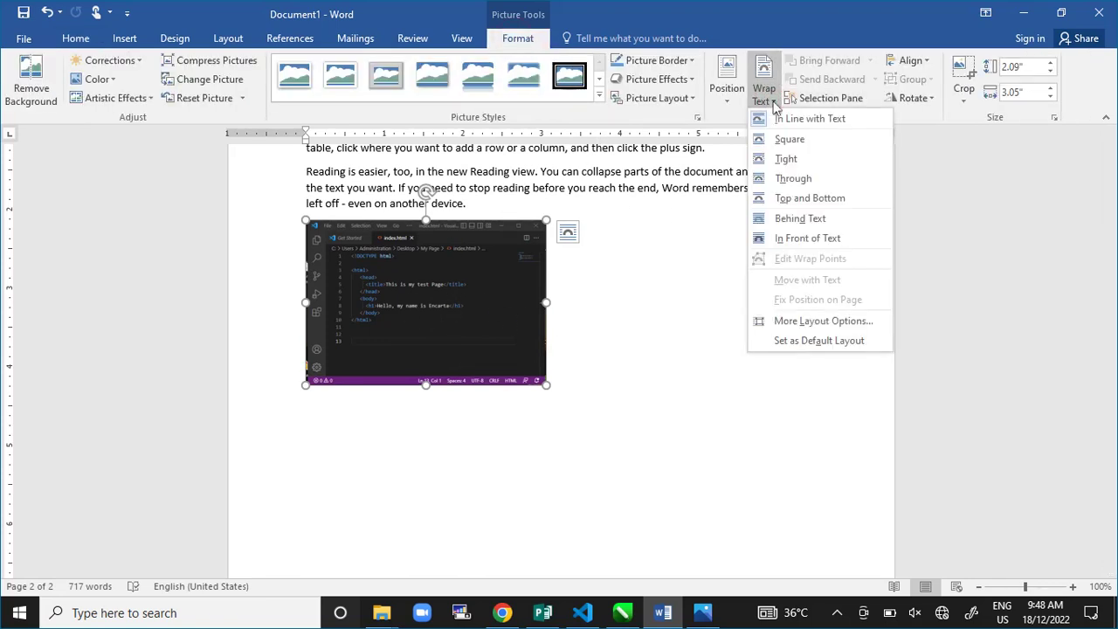
pyautogui.click(786, 158)
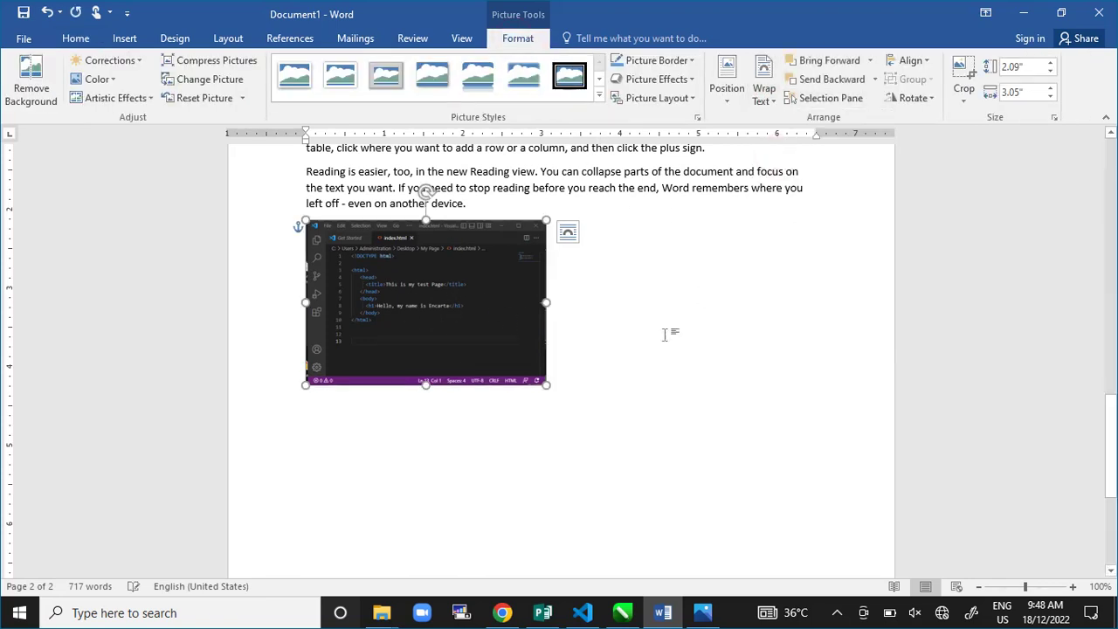
# Step: Centre the cropped screenshot just below the paragraph ending 'even on another device'
pyautogui.scroll(3, 551, 426)
pyautogui.moveTo(424, 457); pyautogui.dragTo(477, 385)
pyautogui.scroll(3, 478, 384)
pyautogui.moveTo(437, 542); pyautogui.dragTo(576, 433)
pyautogui.scroll(-1, 601, 521)
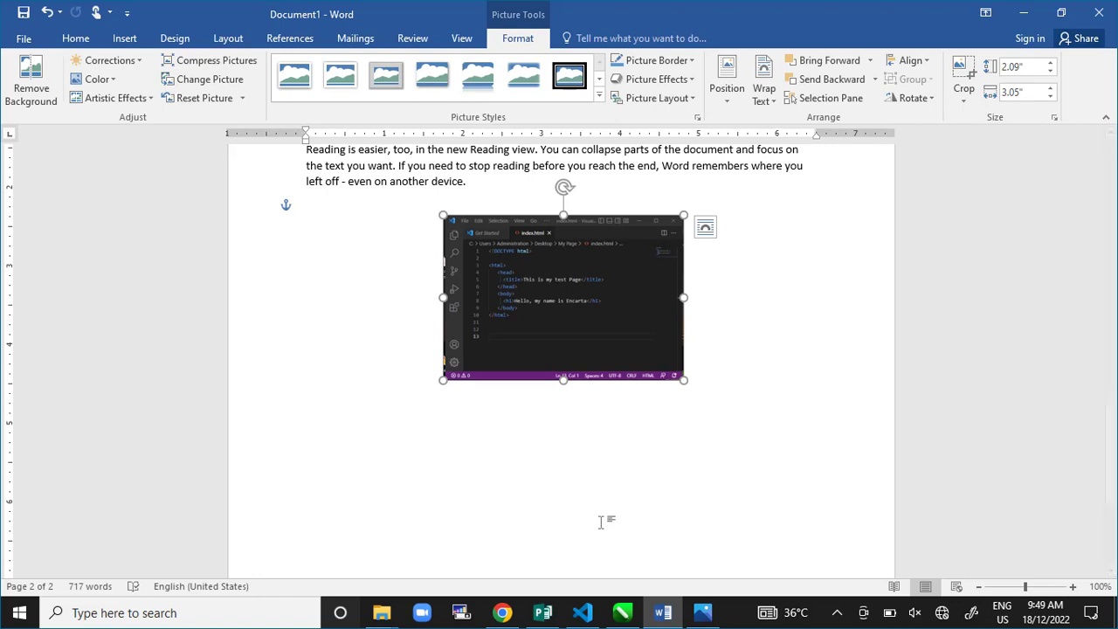
# Step: Type the caption 'Editing Window' below the screenshot, correcting its typos
pyautogui.click(560, 411)
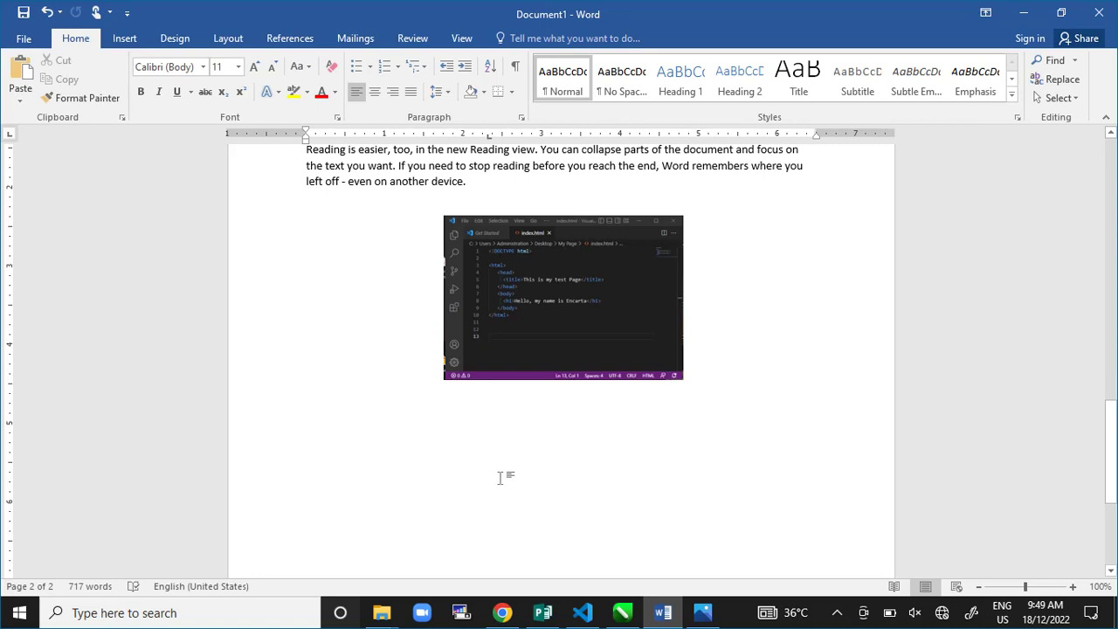
pyautogui.click(500, 391)
pyautogui.click(431, 401)
pyautogui.write('Ed')
pyautogui.write('n')
pyautogui.press('Right')
pyautogui.press('Right')
pyautogui.press('Right')
pyautogui.press('Right')
pyautogui.write('nn')
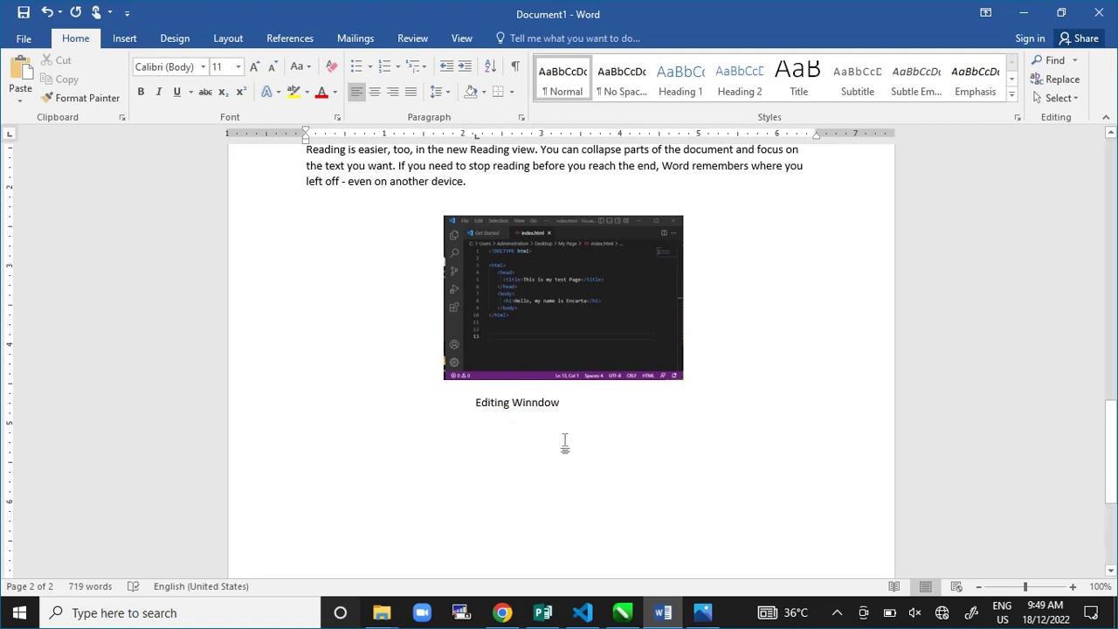
pyautogui.press('BackSpace')
# Step: Select the whole 'Editing Window' caption and cut it, leaving the line empty
pyautogui.click(477, 402)
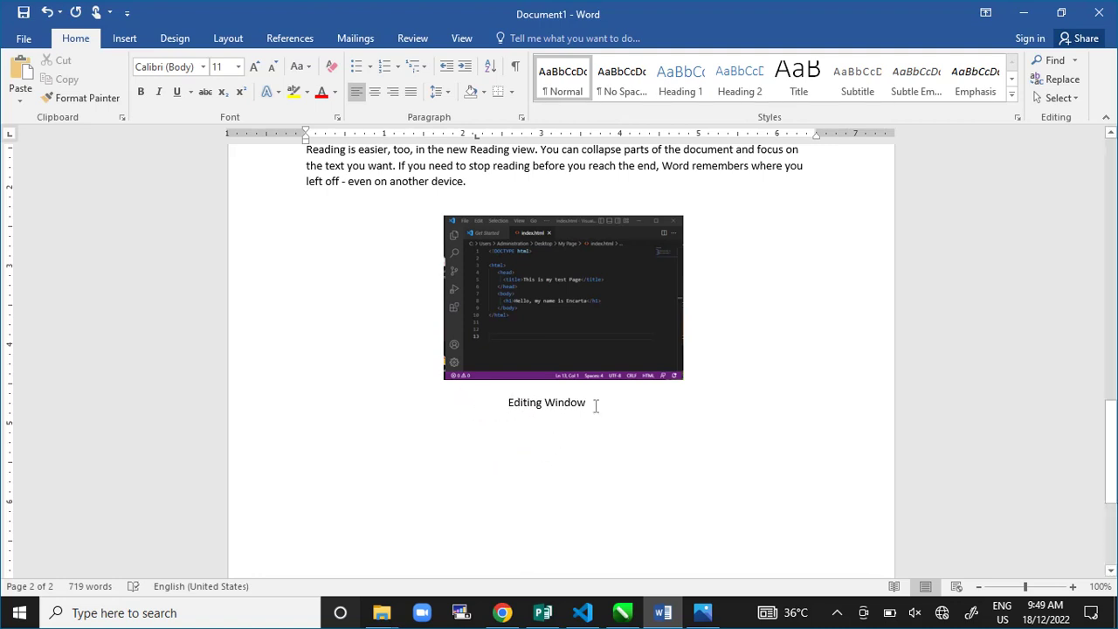
pyautogui.moveTo(598, 404); pyautogui.dragTo(510, 408)
pyautogui.hotkey('ctrl', 'c')
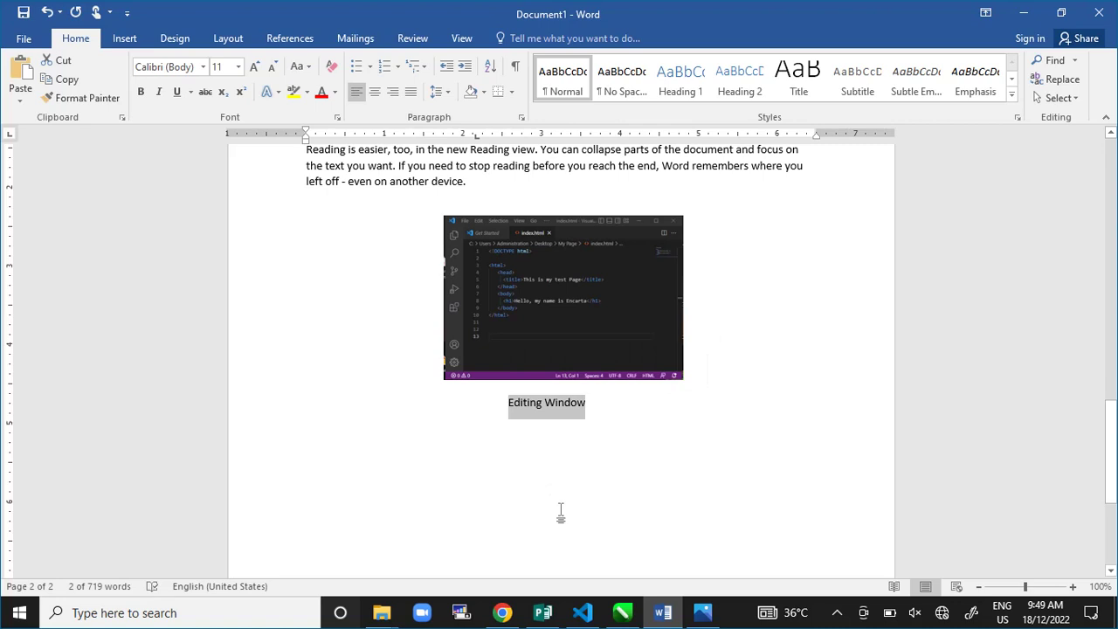
pyautogui.press('Delete')
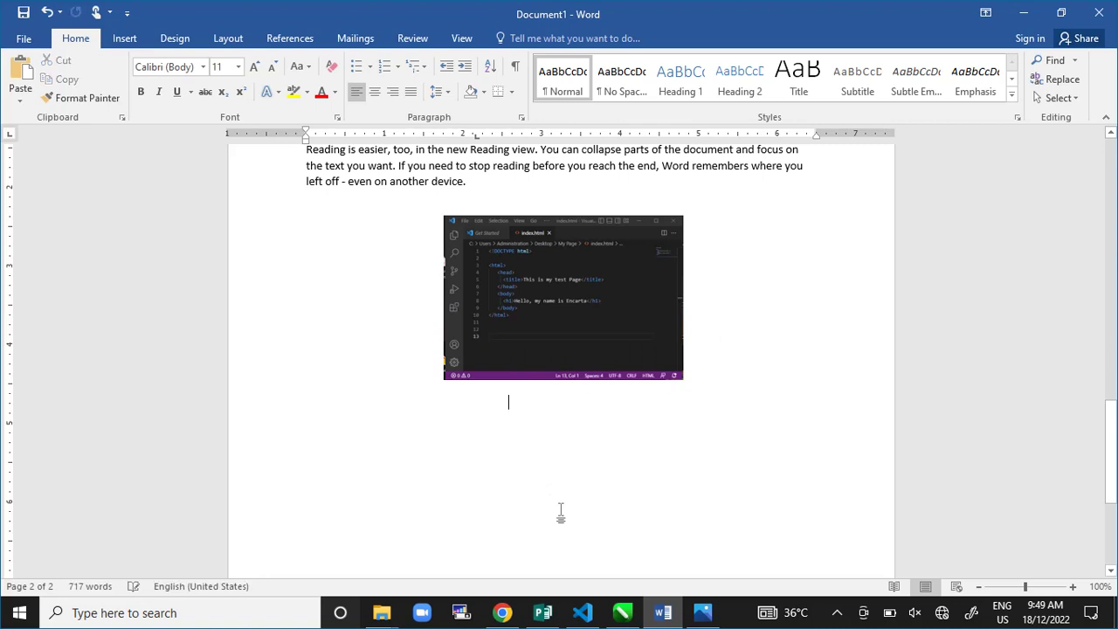
# Step: Paste 'Editing Window' into a Simple Text Box, narrowed and placed just under the screenshot
pyautogui.click(129, 38)
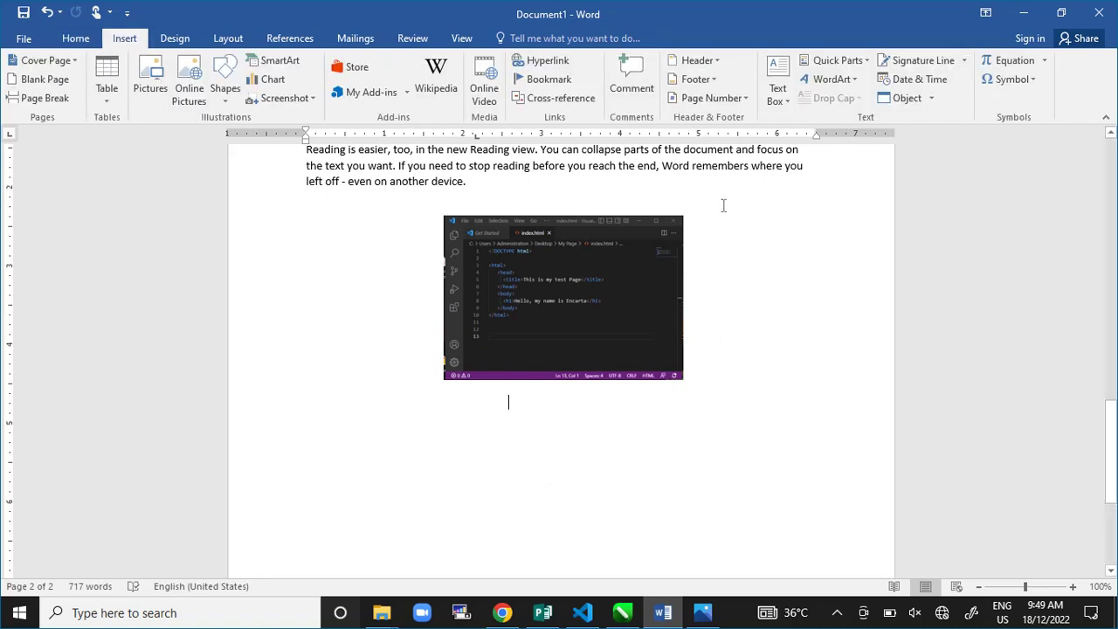
pyautogui.click(790, 103)
pyautogui.click(818, 192)
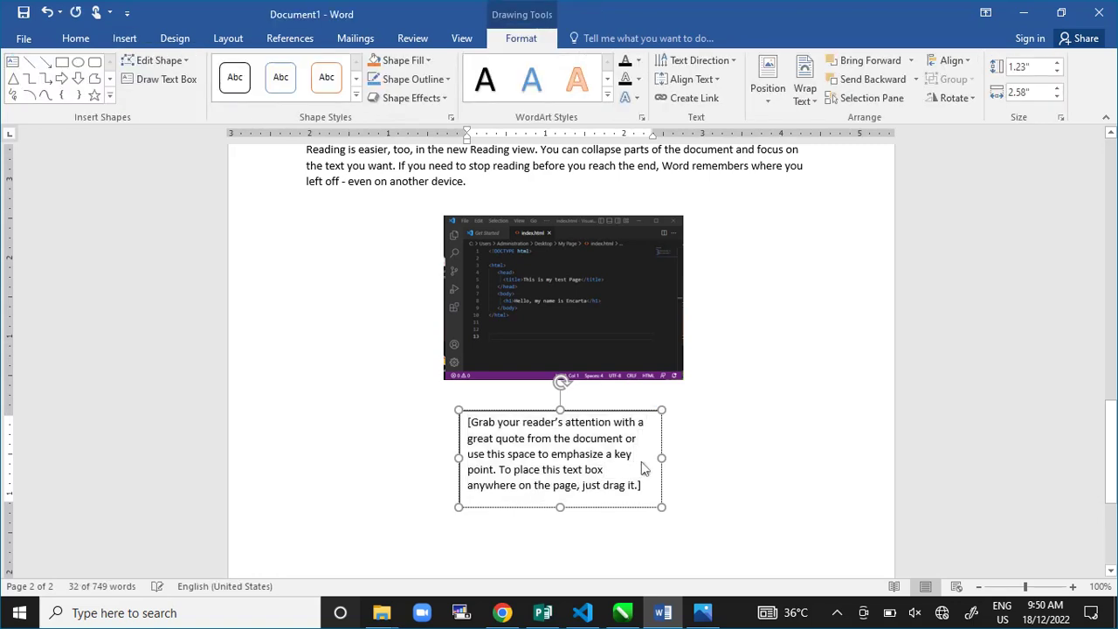
pyautogui.hotkey('ctrl', 'v')
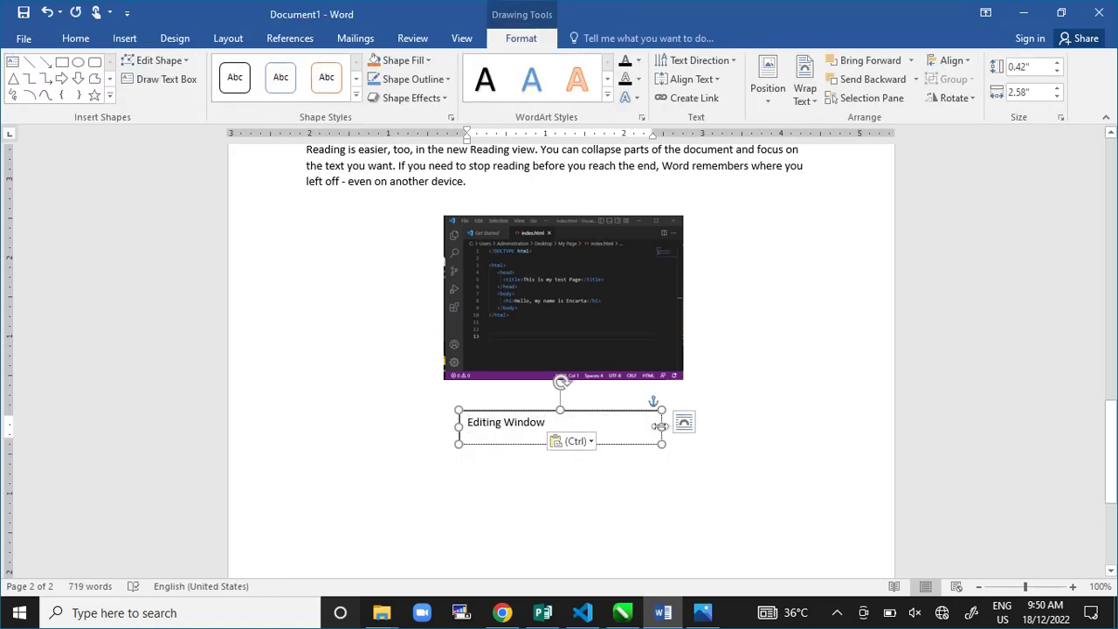
pyautogui.moveTo(661, 426); pyautogui.dragTo(584, 377)
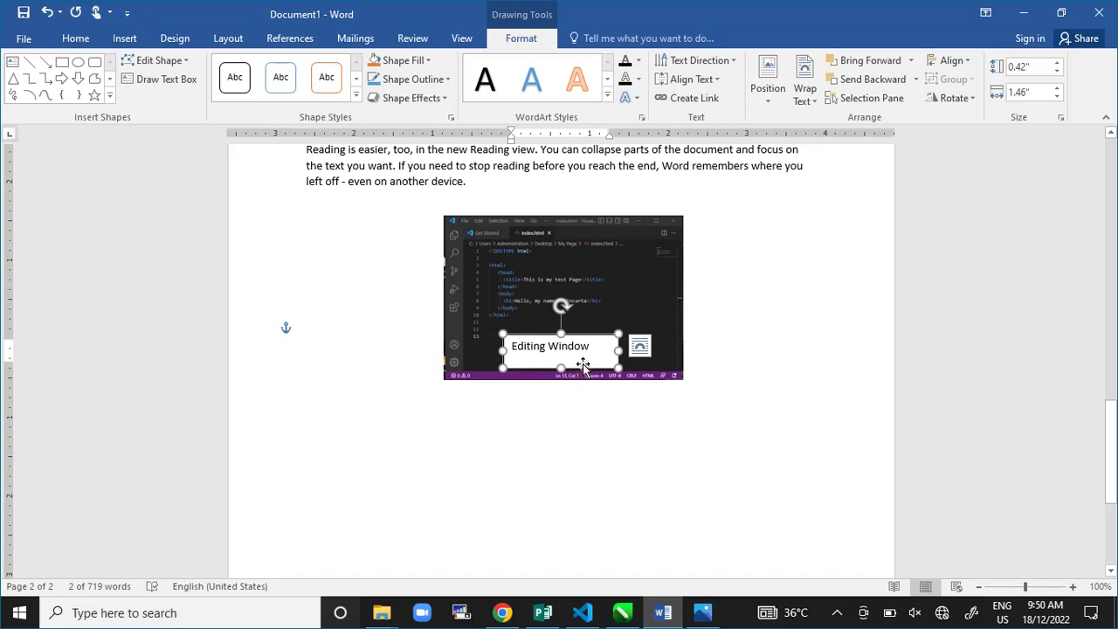
pyautogui.moveTo(582, 364); pyautogui.dragTo(590, 424)
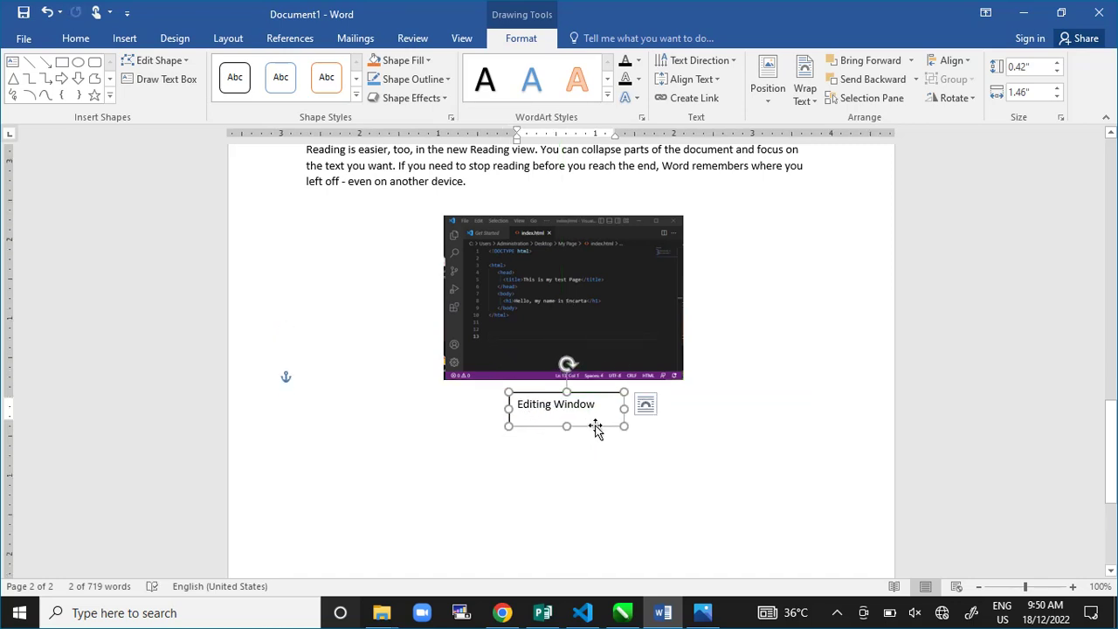
# Step: Give the 'Editing Window' text box a solid light green fill via Format Shape
pyautogui.rightClick(593, 425)
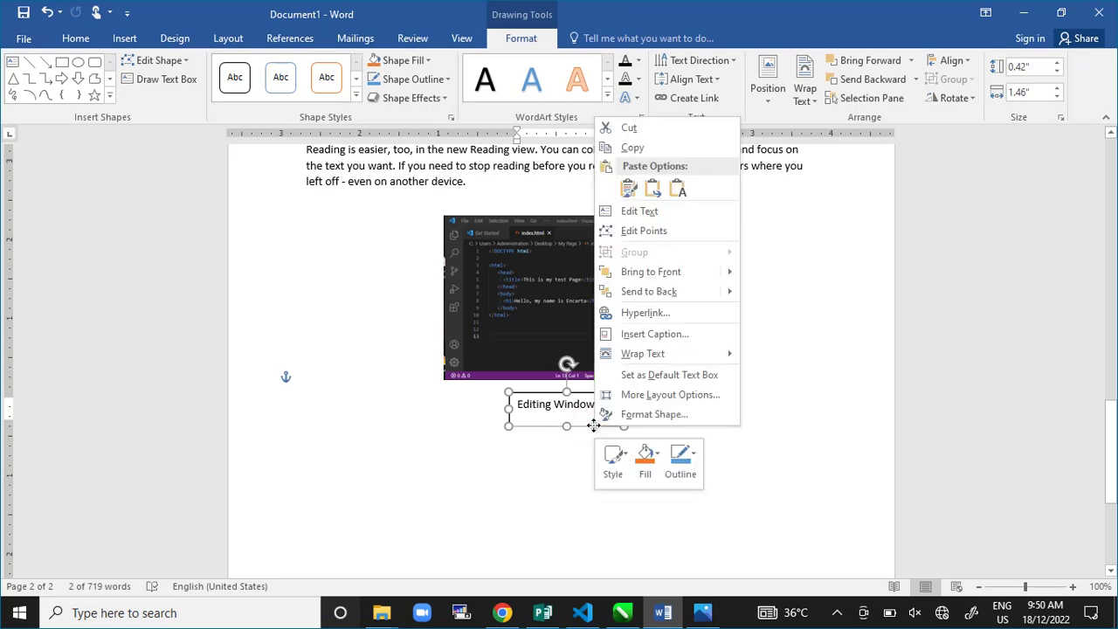
pyautogui.click(658, 416)
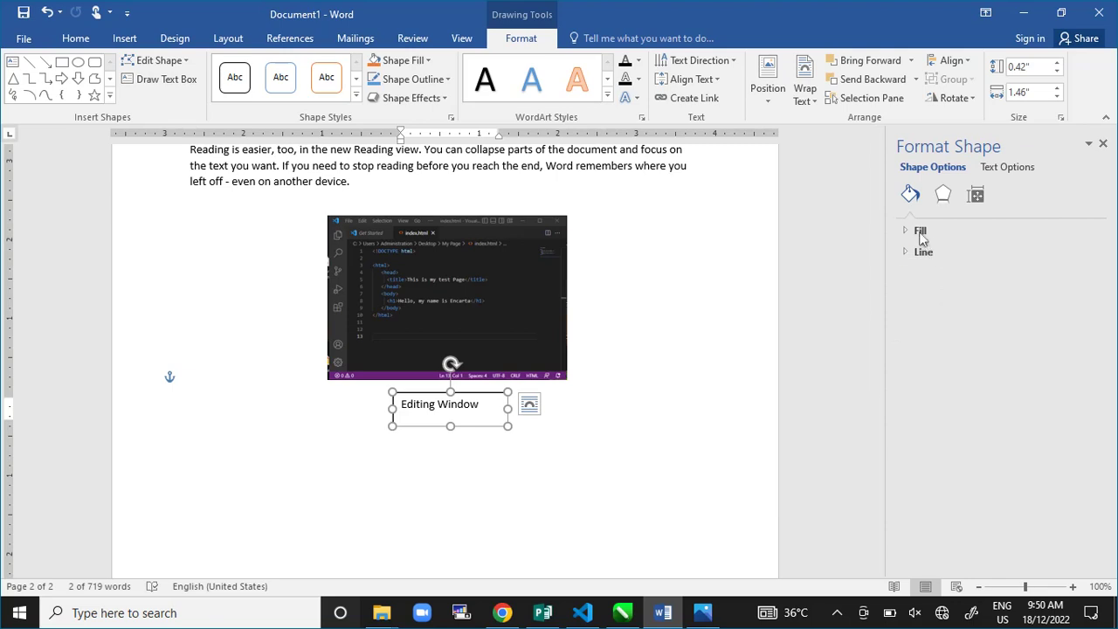
pyautogui.click(920, 230)
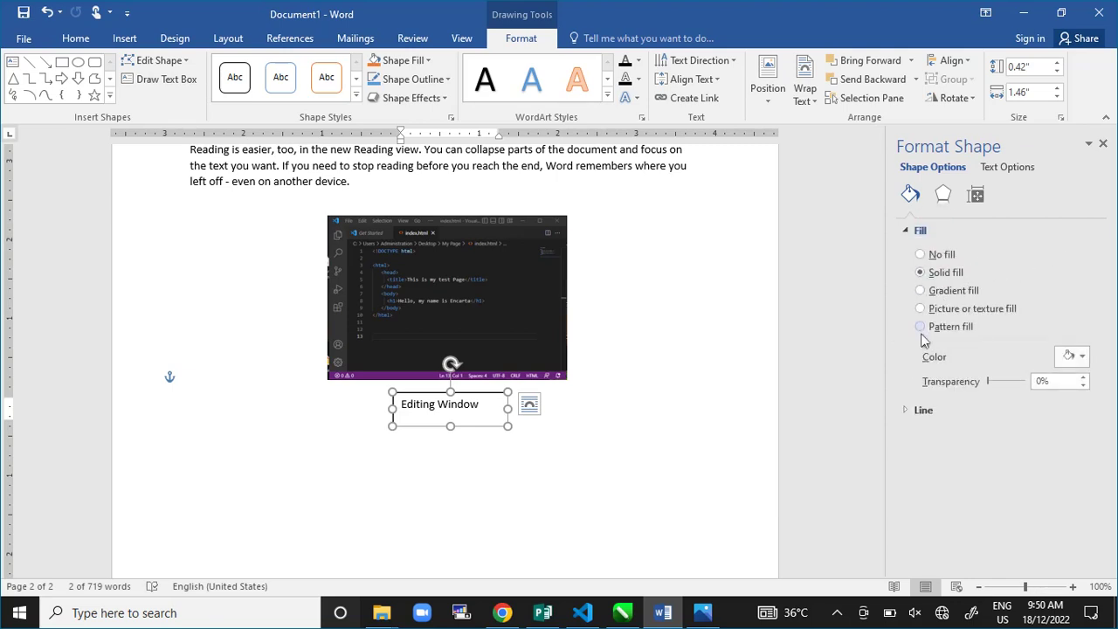
pyautogui.click(1082, 357)
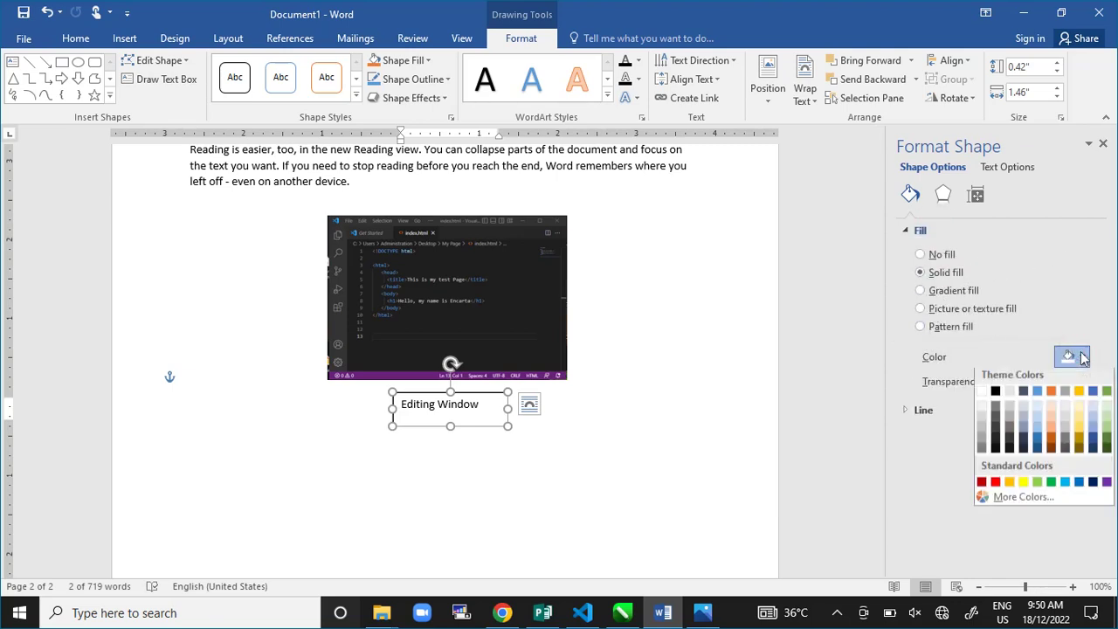
pyautogui.click(1107, 434)
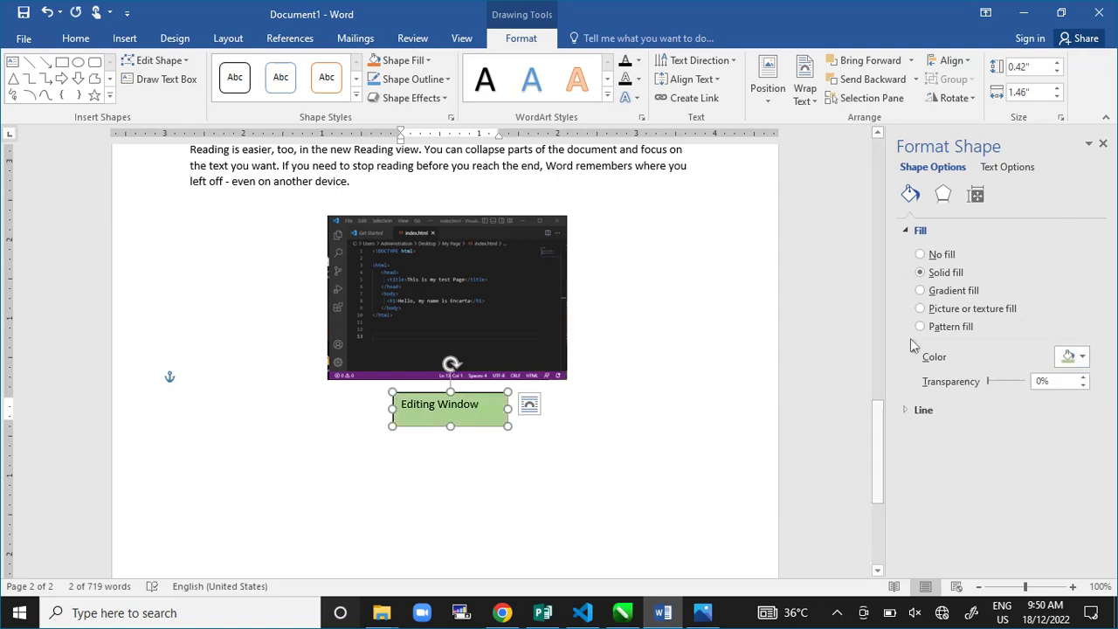
# Step: Set the caption box's outline colour to red
pyautogui.click(909, 411)
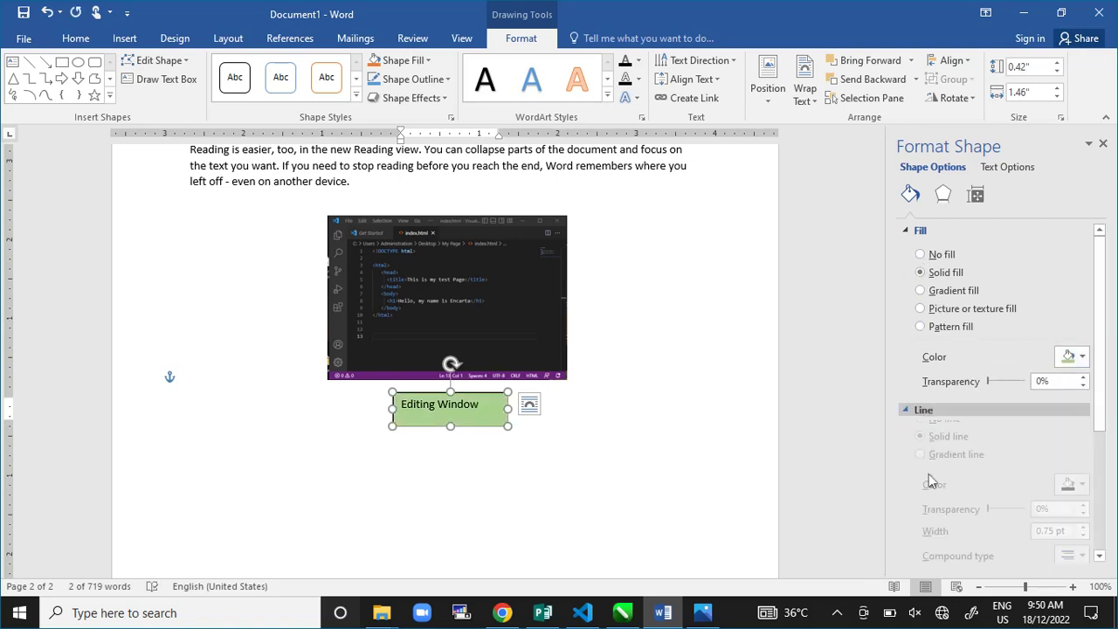
pyautogui.scroll(-2, 1044, 511)
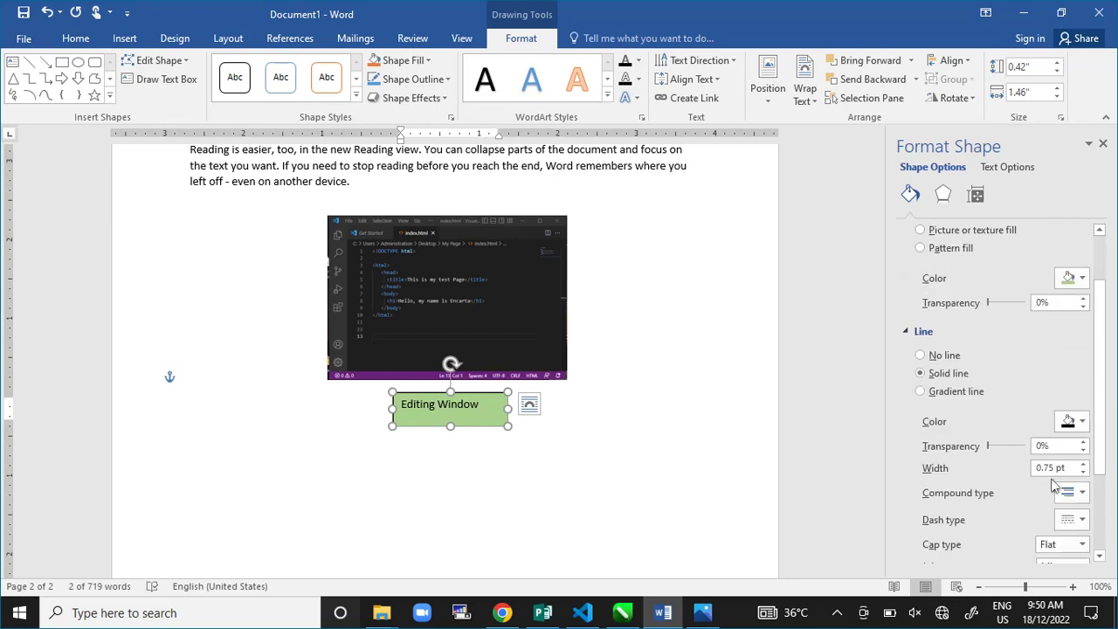
pyautogui.click(1081, 422)
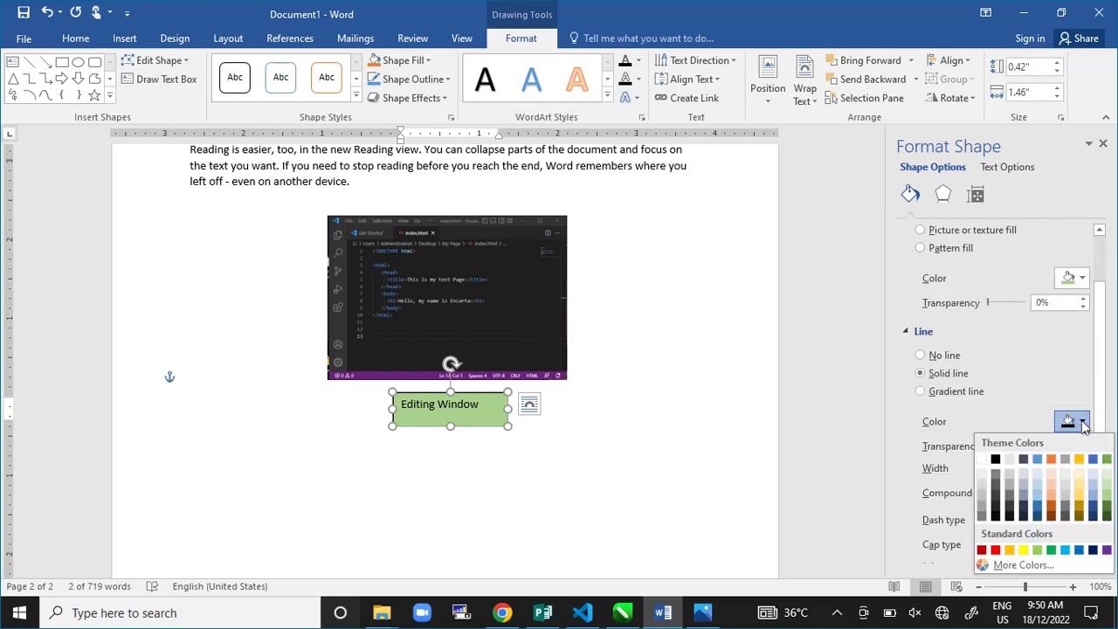
pyautogui.click(995, 549)
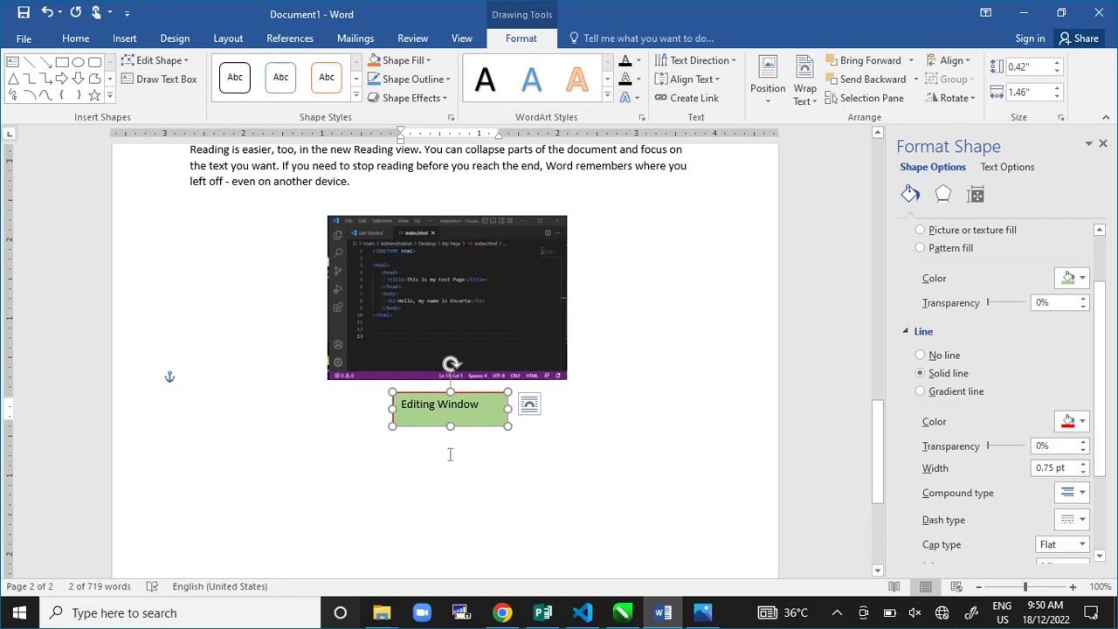
# Step: Adjust the red outline width to about 1.75 pt
pyautogui.scroll(-1, 1004, 472)
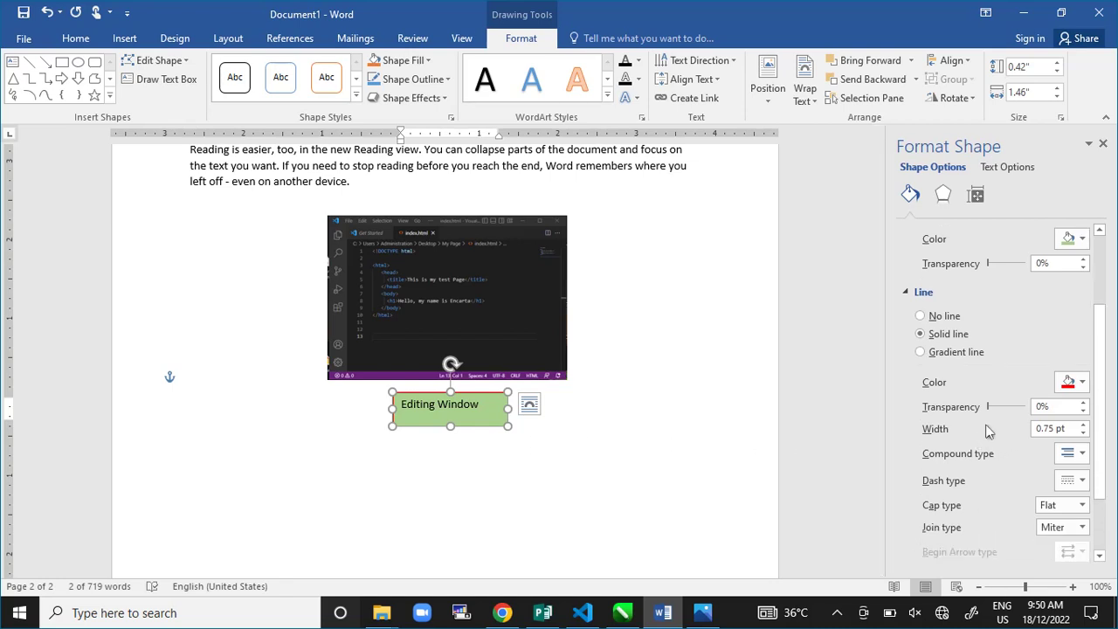
pyautogui.scroll(-2, 987, 431)
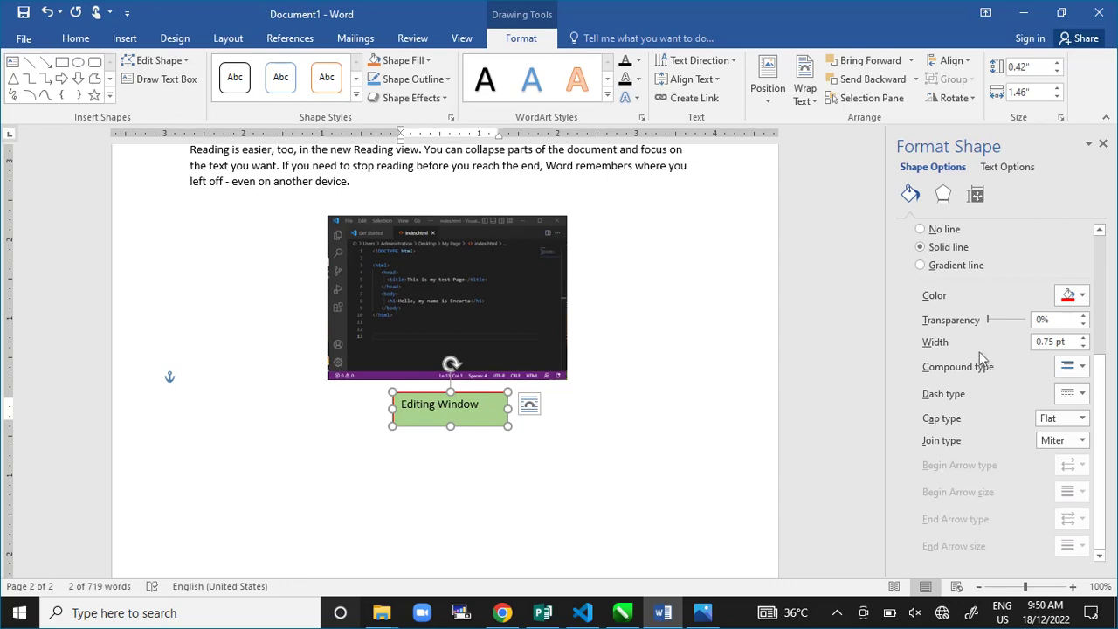
pyautogui.click(1084, 338)
pyautogui.click(1083, 339)
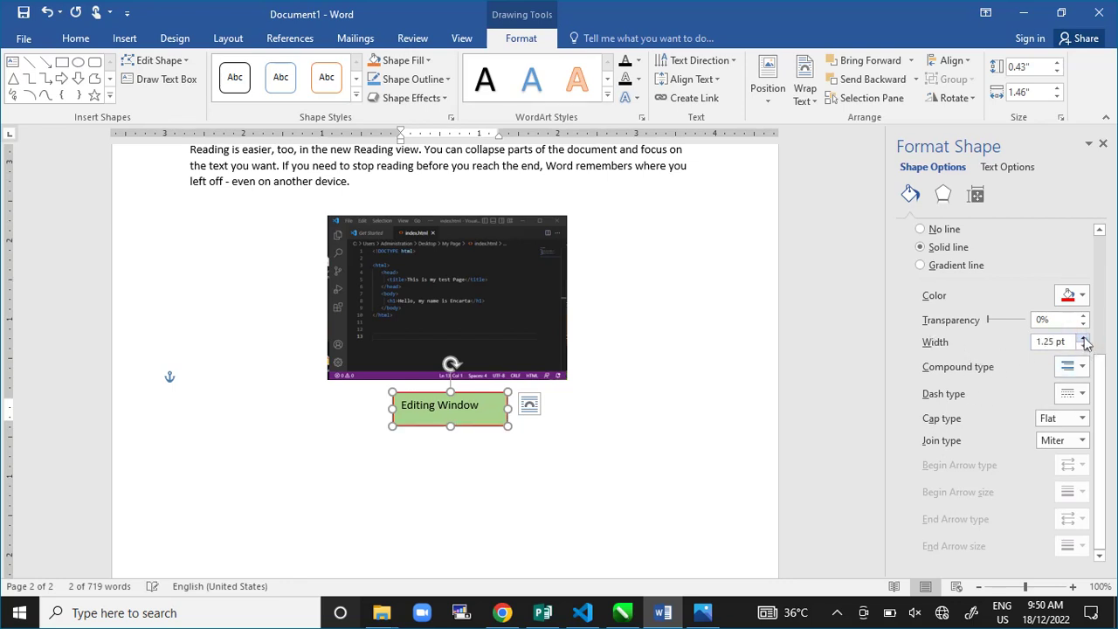
pyautogui.click(1083, 338)
pyautogui.click(1083, 338)
pyautogui.click(1084, 338)
pyautogui.click(1083, 338)
pyautogui.click(1084, 338)
pyautogui.click(1084, 338)
pyautogui.click(1085, 338)
pyautogui.click(1084, 338)
pyautogui.click(1084, 339)
pyautogui.click(1085, 338)
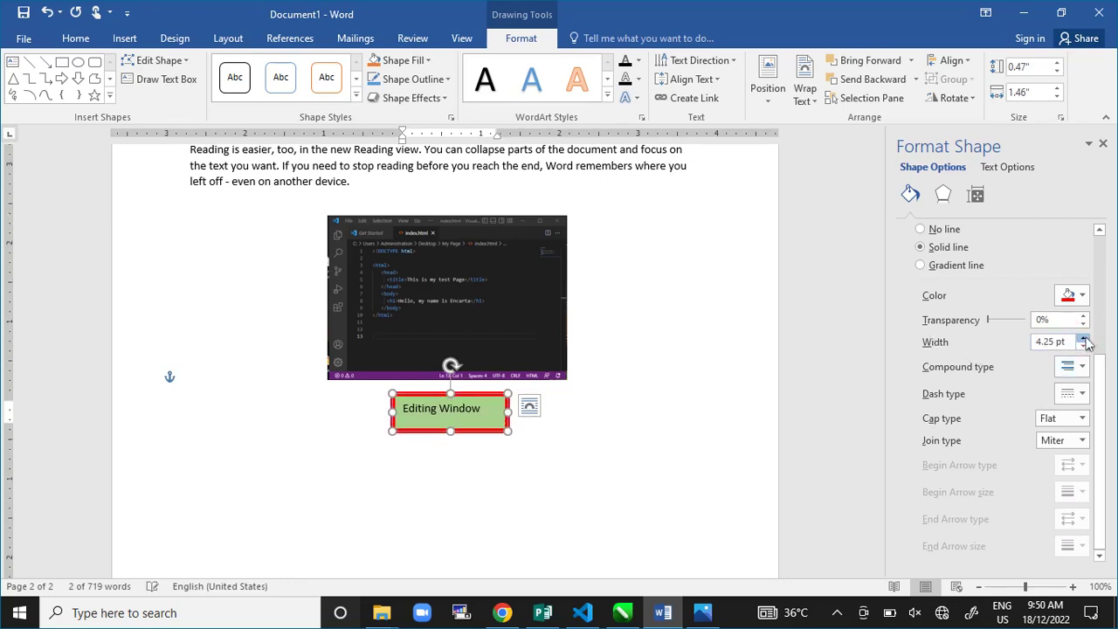
pyautogui.click(1085, 338)
pyautogui.click(1084, 339)
pyautogui.click(1084, 338)
pyautogui.click(1084, 338)
pyautogui.click(1085, 346)
pyautogui.click(1085, 346)
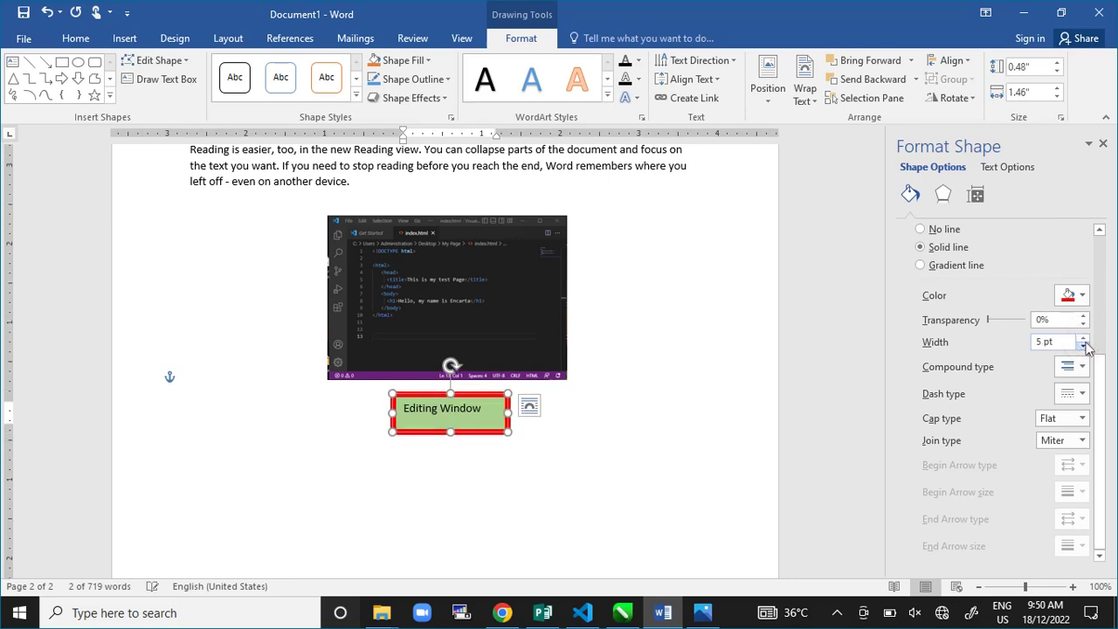
pyautogui.click(1084, 347)
pyautogui.click(1084, 347)
pyautogui.click(1085, 347)
pyautogui.click(1084, 347)
pyautogui.click(1085, 346)
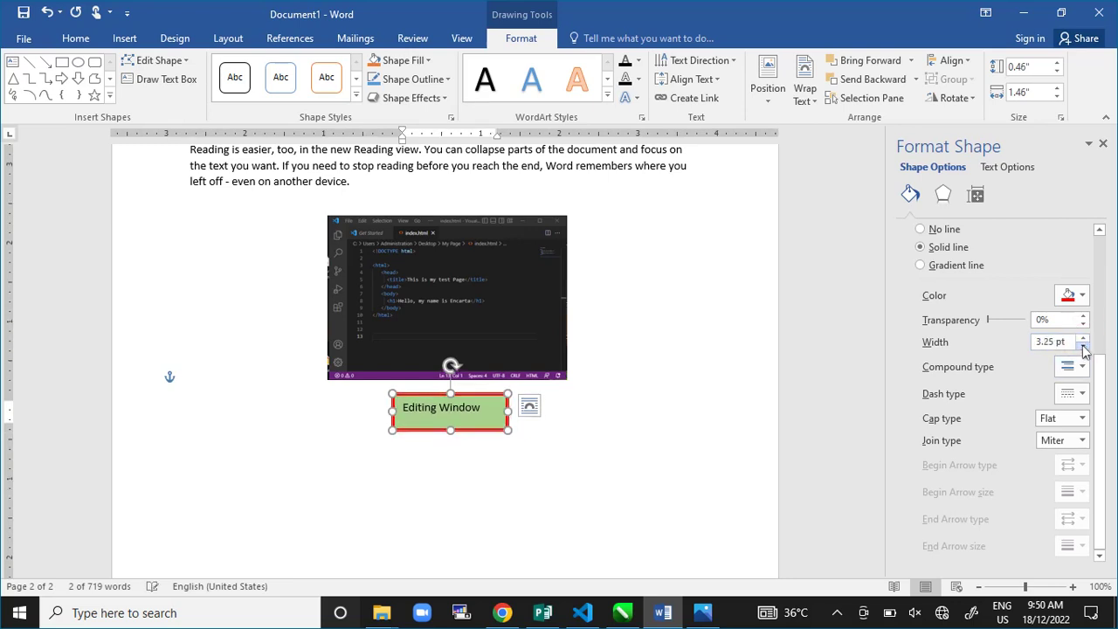
pyautogui.click(1084, 347)
pyautogui.click(1084, 347)
pyautogui.click(1084, 347)
pyautogui.click(1084, 347)
pyautogui.click(1084, 347)
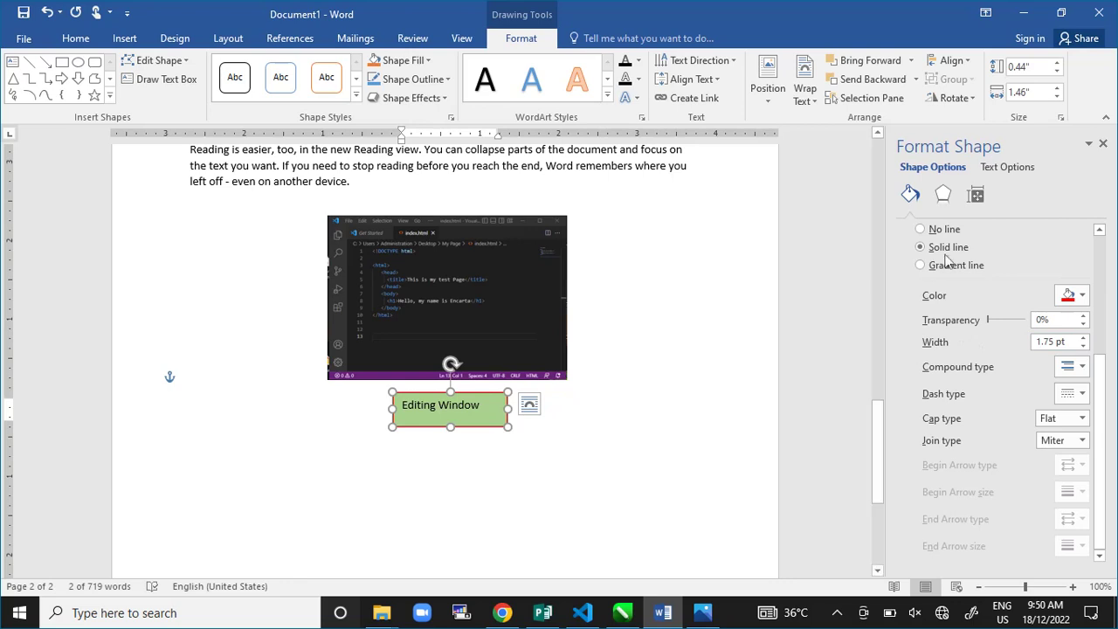
# Step: Look over the Shadow, Reflection and Glow effect options for the caption box
pyautogui.click(944, 198)
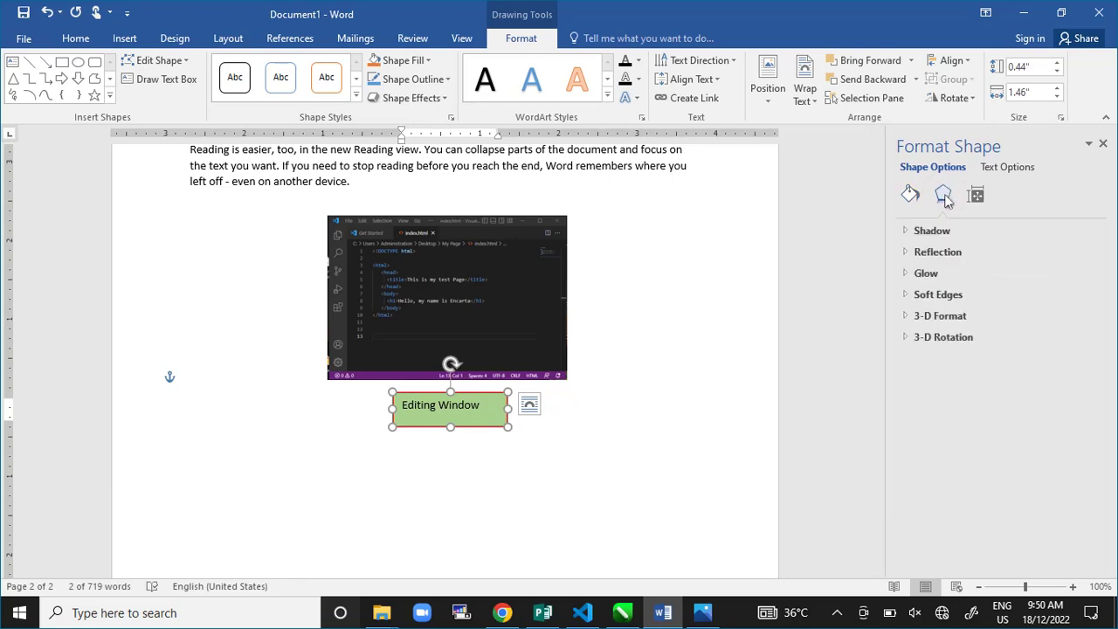
pyautogui.click(925, 231)
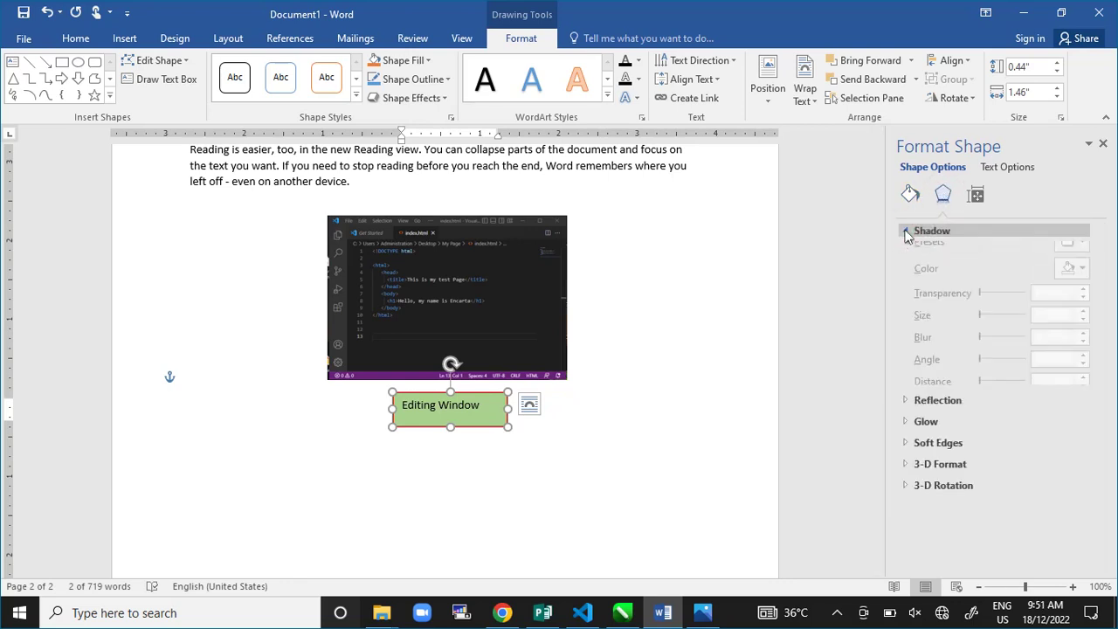
pyautogui.click(918, 230)
pyautogui.click(907, 252)
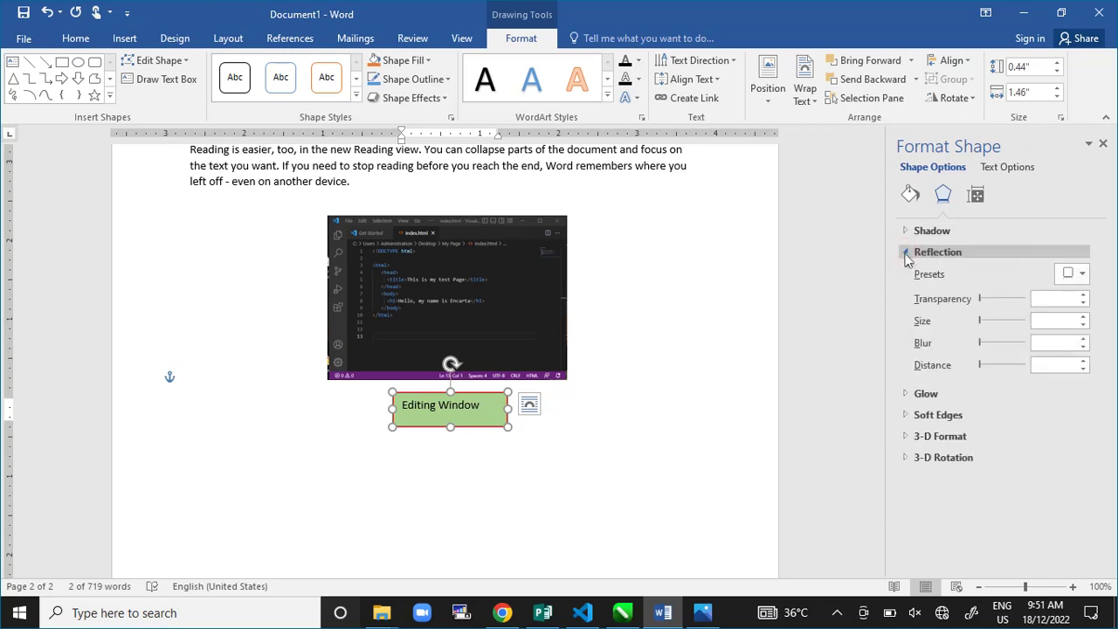
pyautogui.click(908, 252)
pyautogui.click(909, 276)
pyautogui.click(908, 273)
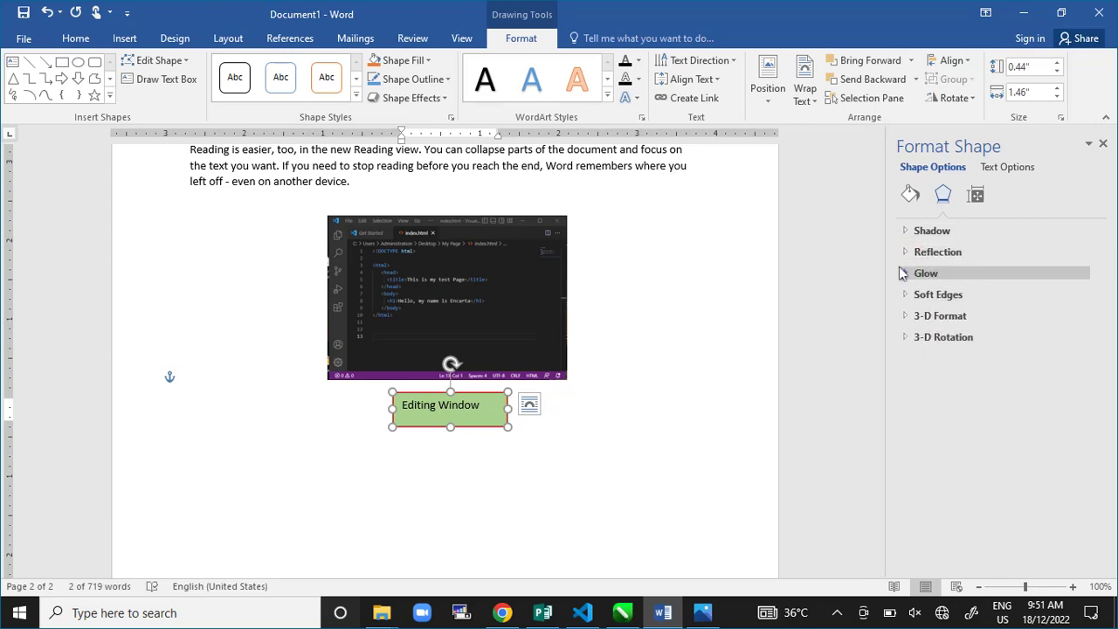
pyautogui.click(486, 435)
# Step: Change the 'Editing Window' caption text to a yellow font colour
pyautogui.tripleClick(488, 408)
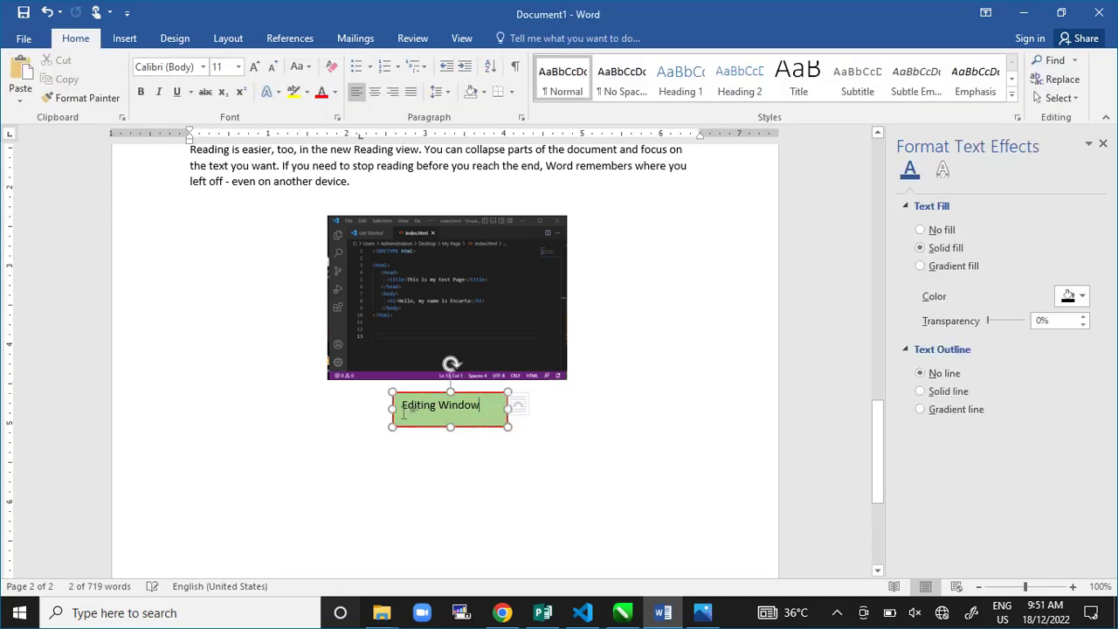
pyautogui.click(75, 39)
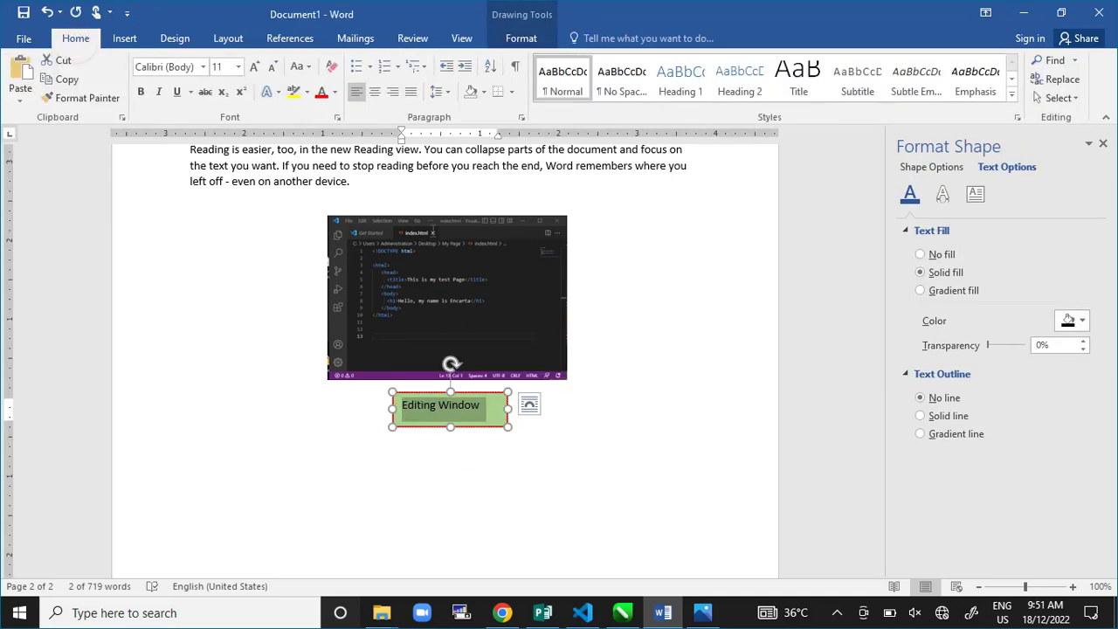
pyautogui.click(335, 92)
pyautogui.click(352, 241)
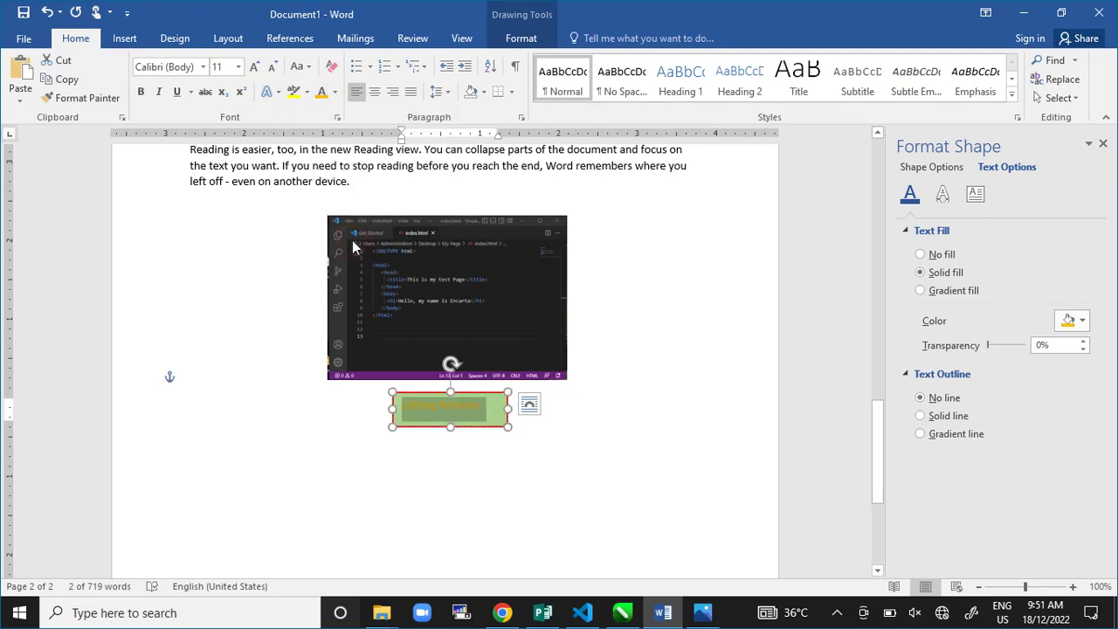
pyautogui.click(494, 455)
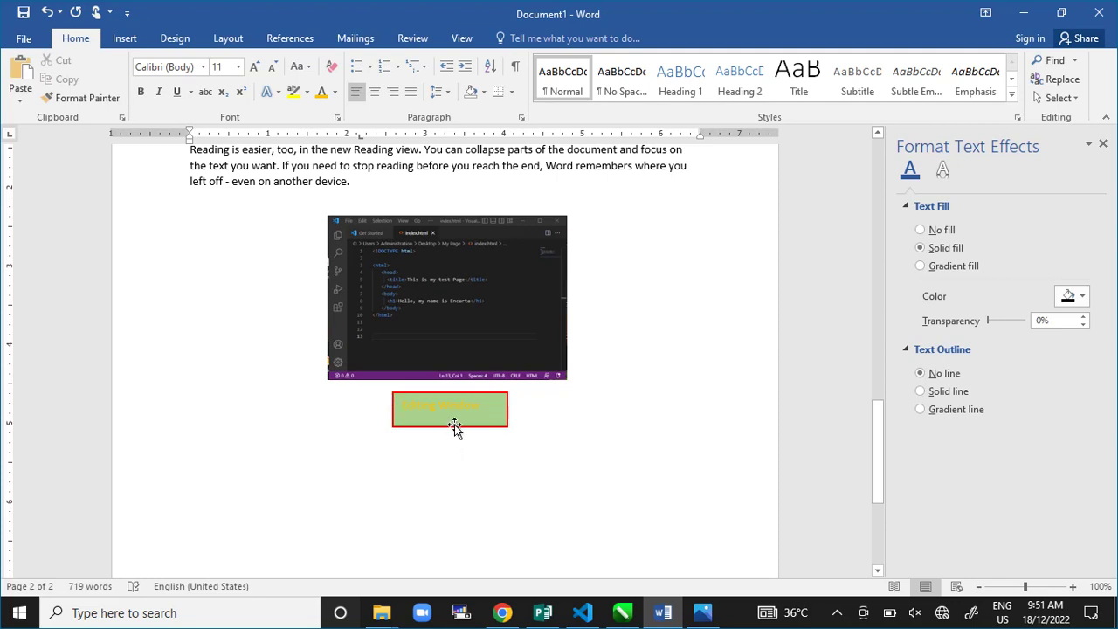
# Step: Move the caption box up to the screenshot's bottom edge, then select the screenshot's picture formatting tools
pyautogui.moveTo(458, 426)
pyautogui.mouseDown()
pyautogui.moveTo(433, 414)
pyautogui.moveTo(450, 420)
pyautogui.moveTo(449, 332)
pyautogui.moveTo(455, 421)
pyautogui.moveTo(643, 293)
pyautogui.moveTo(644, 239)
pyautogui.moveTo(569, 445)
pyautogui.moveTo(472, 400)
pyautogui.moveTo(447, 412)
pyautogui.moveTo(446, 374)
pyautogui.moveTo(442, 390)
pyautogui.mouseUp()
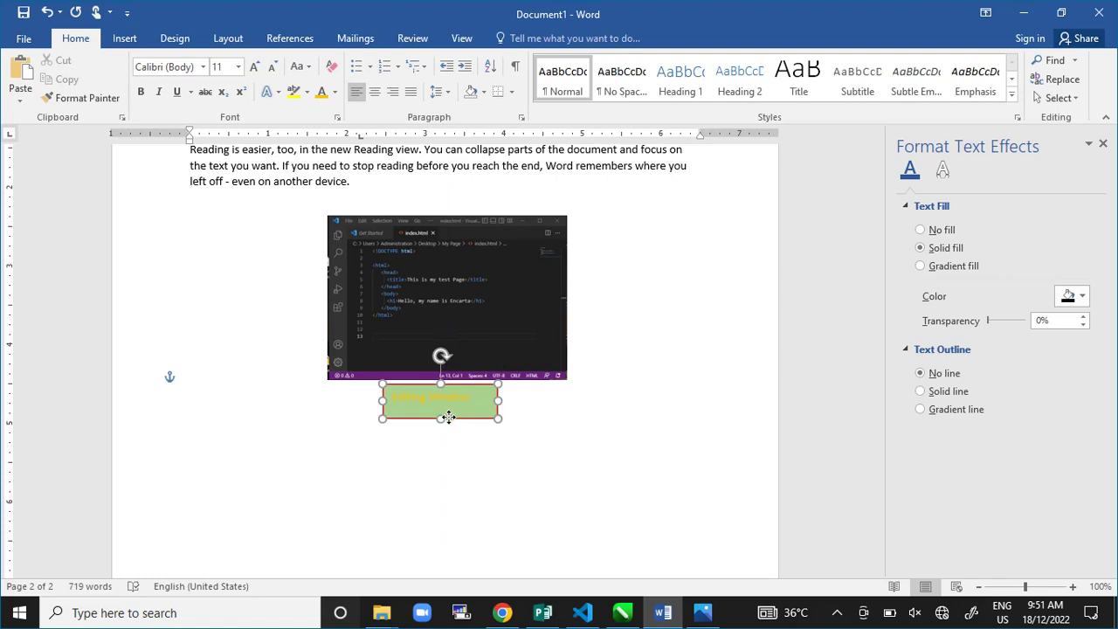
pyautogui.click(464, 294)
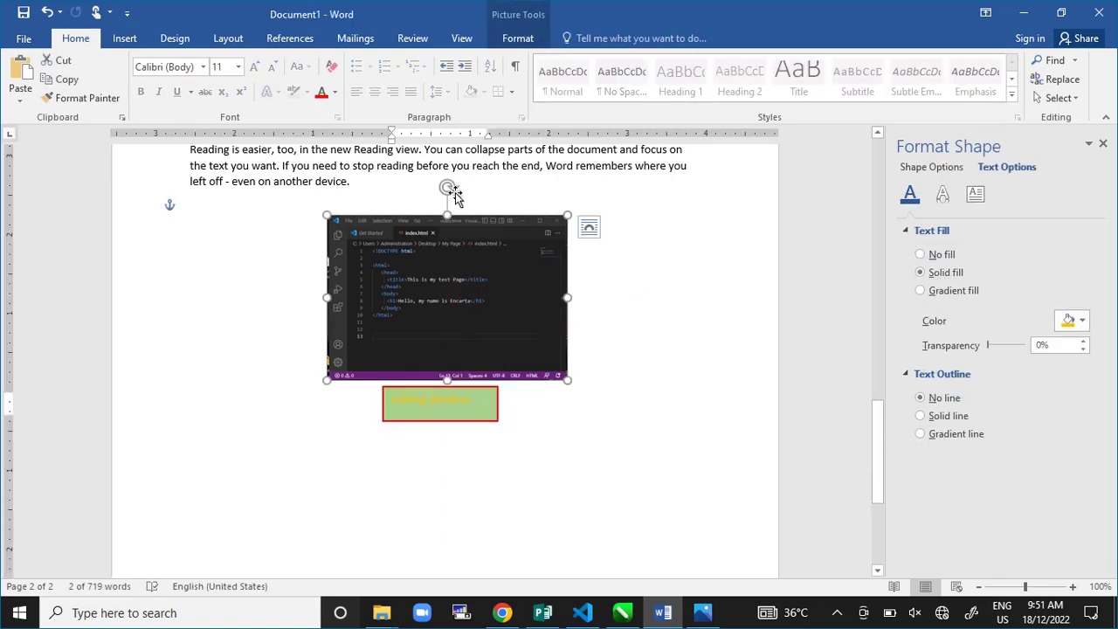
pyautogui.click(524, 41)
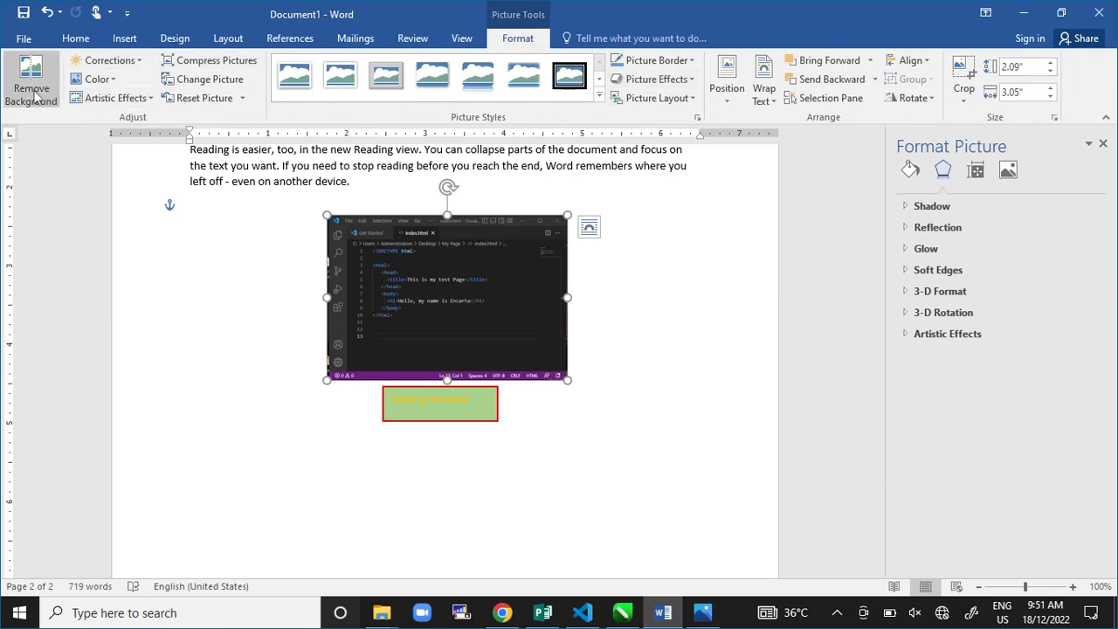
# Step: Browse the screenshot's Corrections, Color, Artistic Effects and Reset Picture menus without changing anything
pyautogui.click(138, 63)
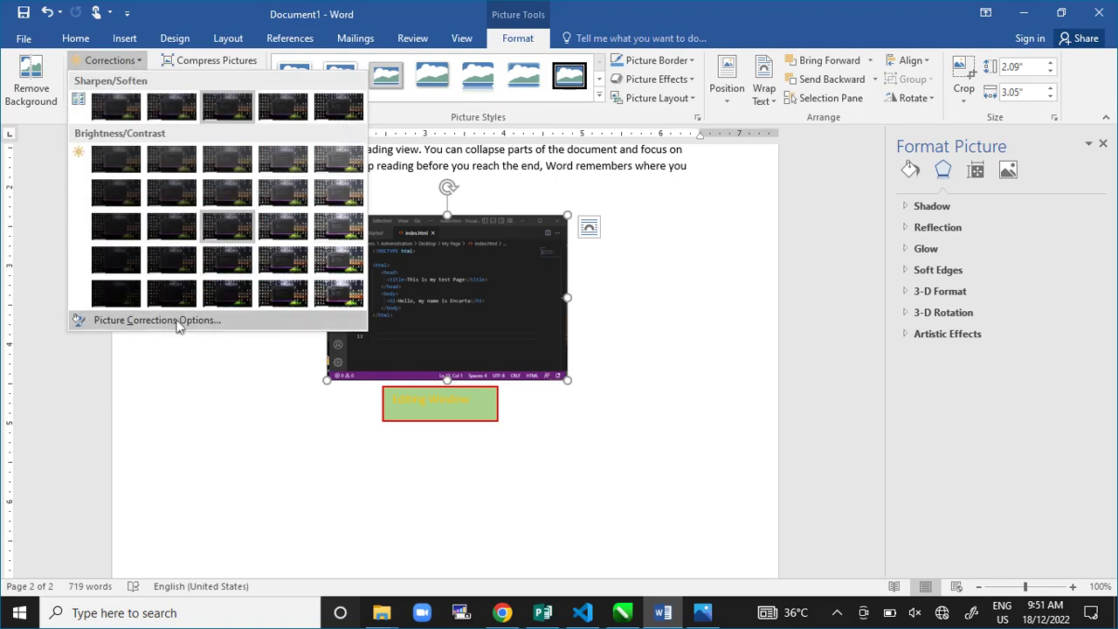
pyautogui.click(180, 353)
pyautogui.click(114, 79)
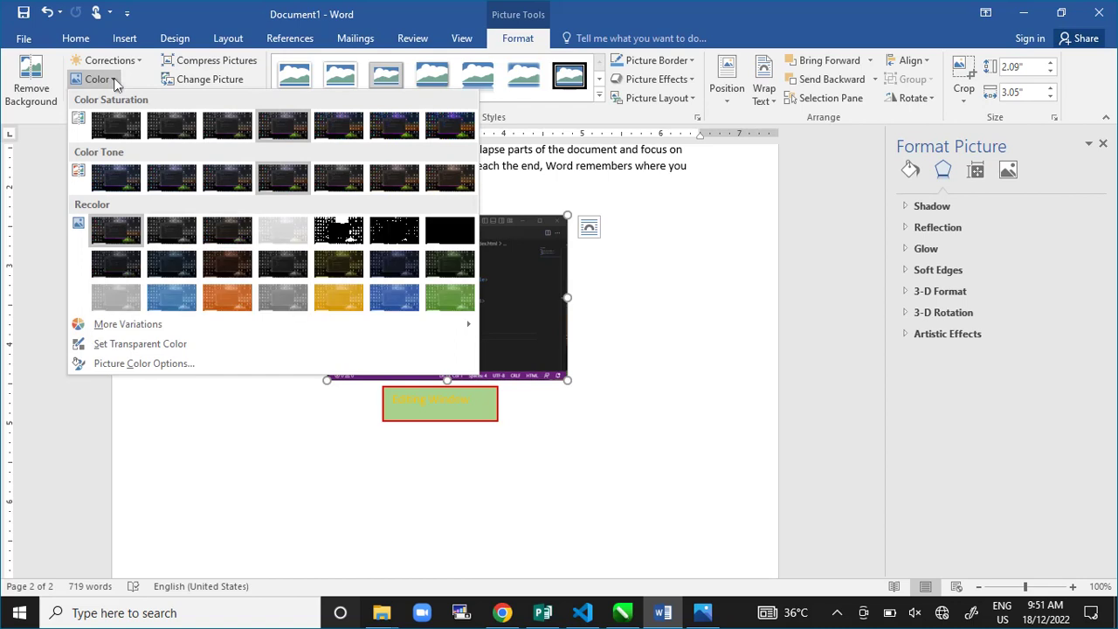
pyautogui.click(113, 79)
pyautogui.click(147, 98)
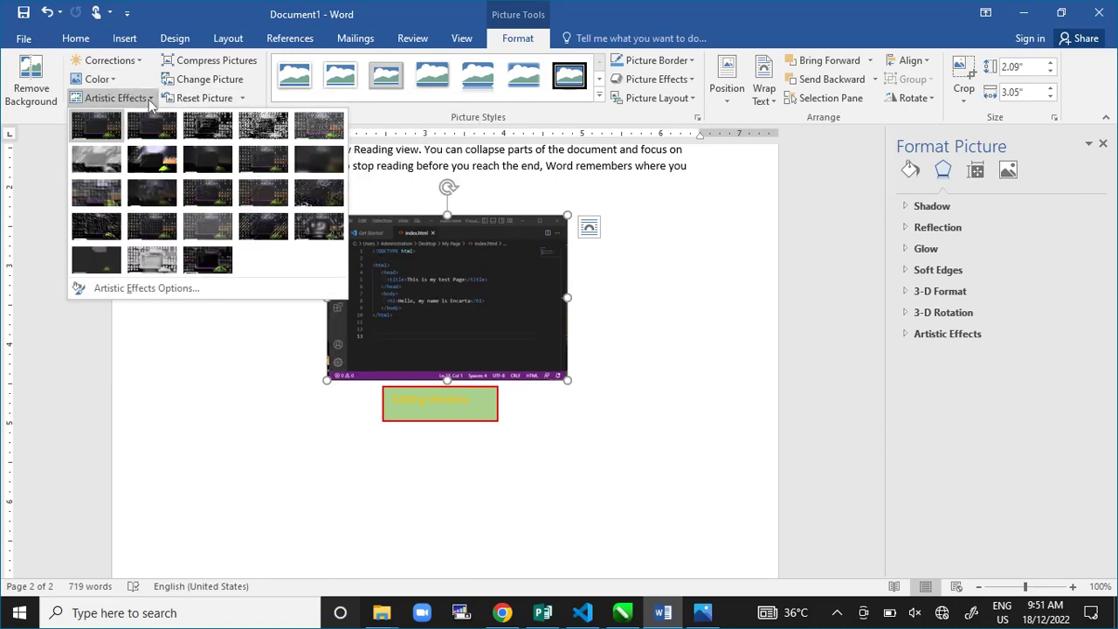
pyautogui.click(148, 99)
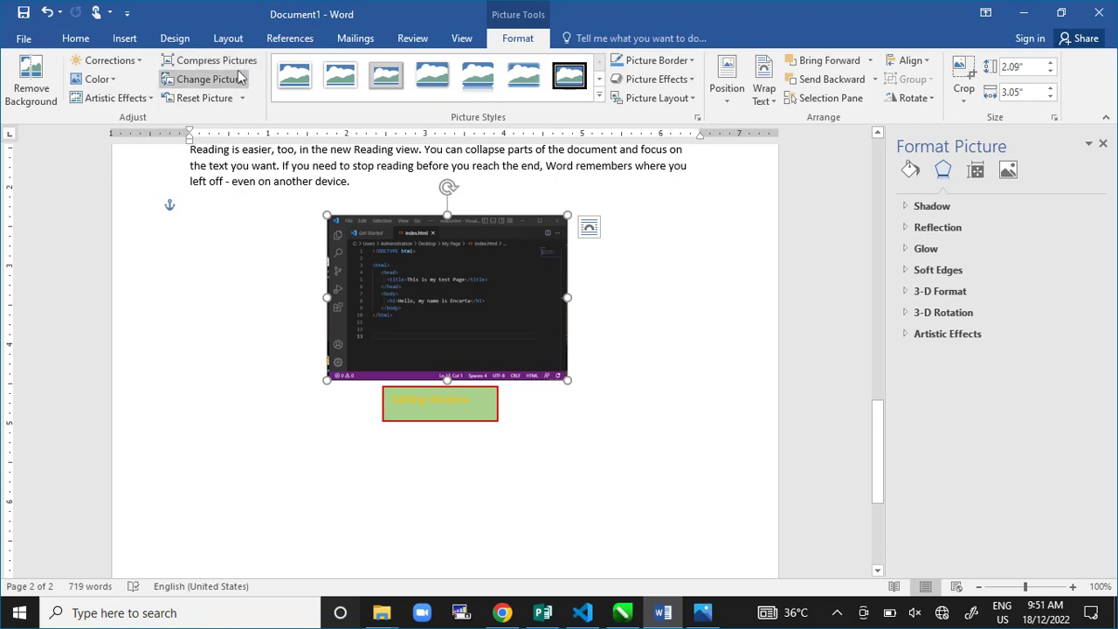
pyautogui.click(243, 99)
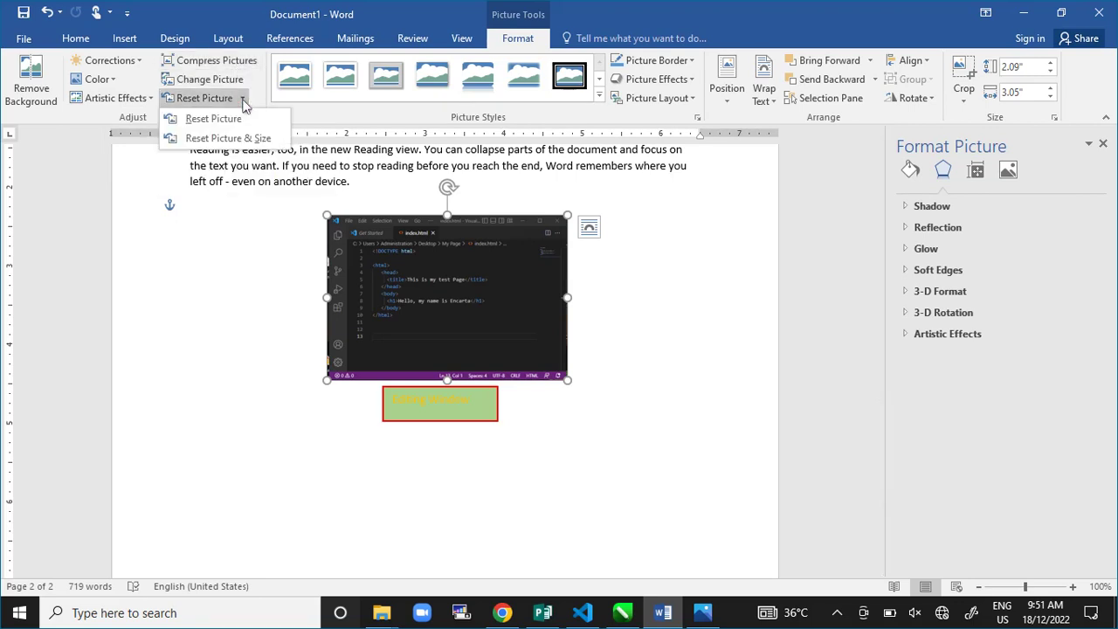
pyautogui.click(242, 99)
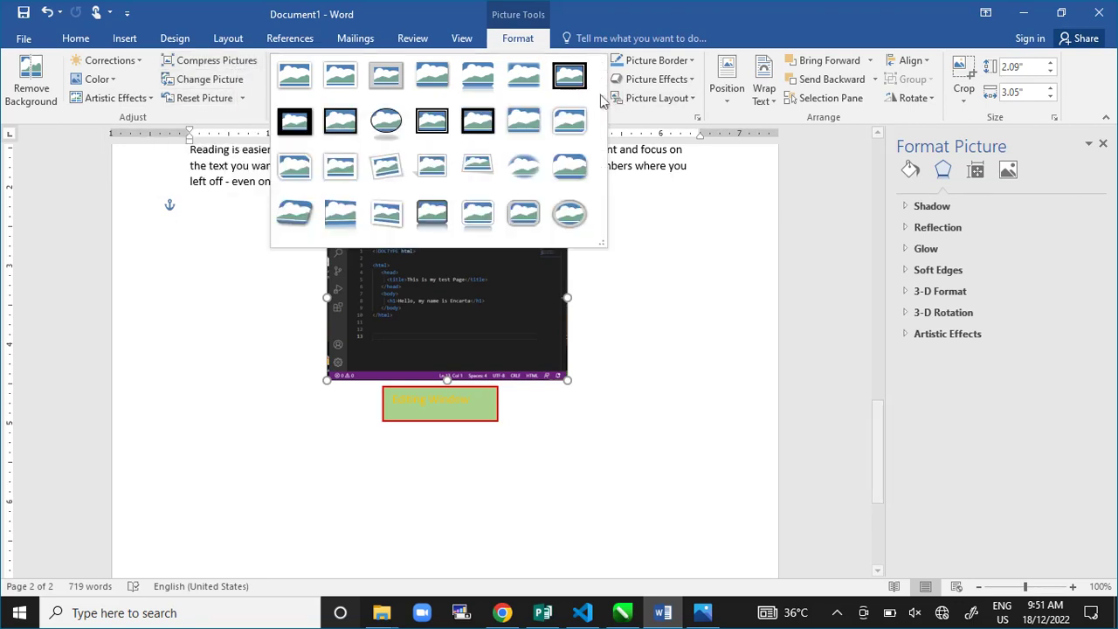
# Step: Apply the Metal Oval picture style to the VS Code screenshot
pyautogui.click(599, 98)
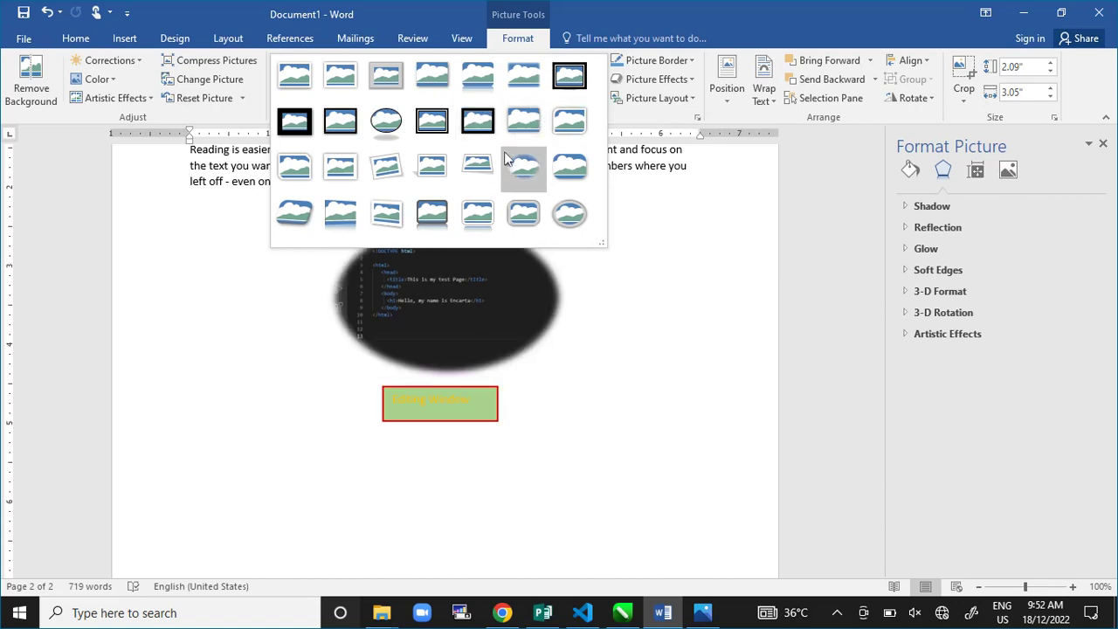
pyautogui.click(570, 218)
pyautogui.click(596, 343)
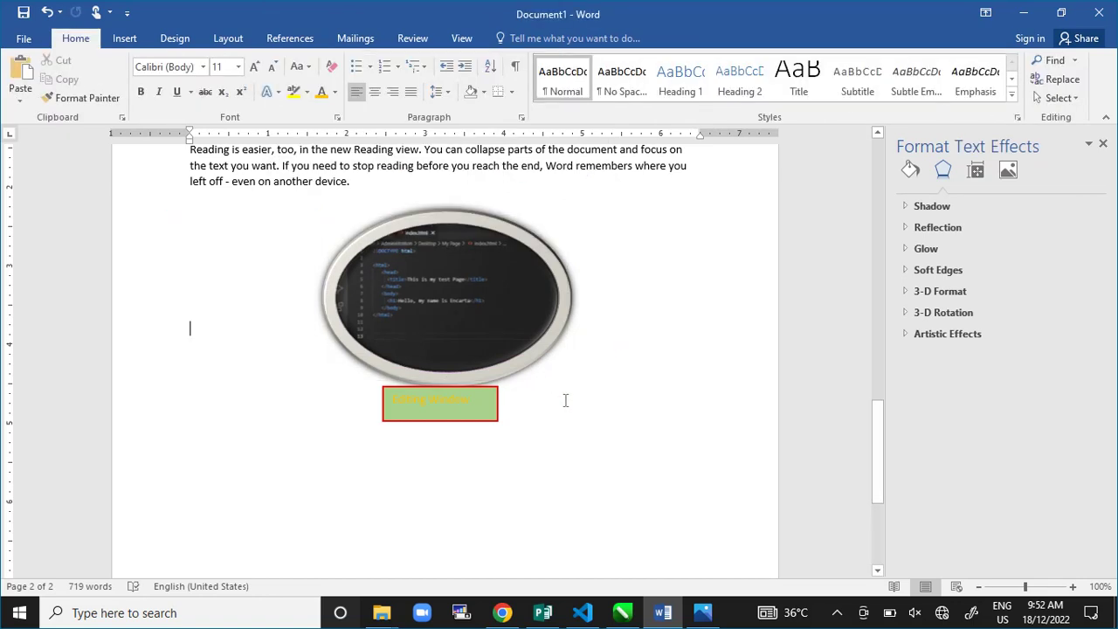
# Step: Nudge the green caption box down and right, centred under the oval picture
pyautogui.moveTo(440, 419); pyautogui.dragTo(452, 426)
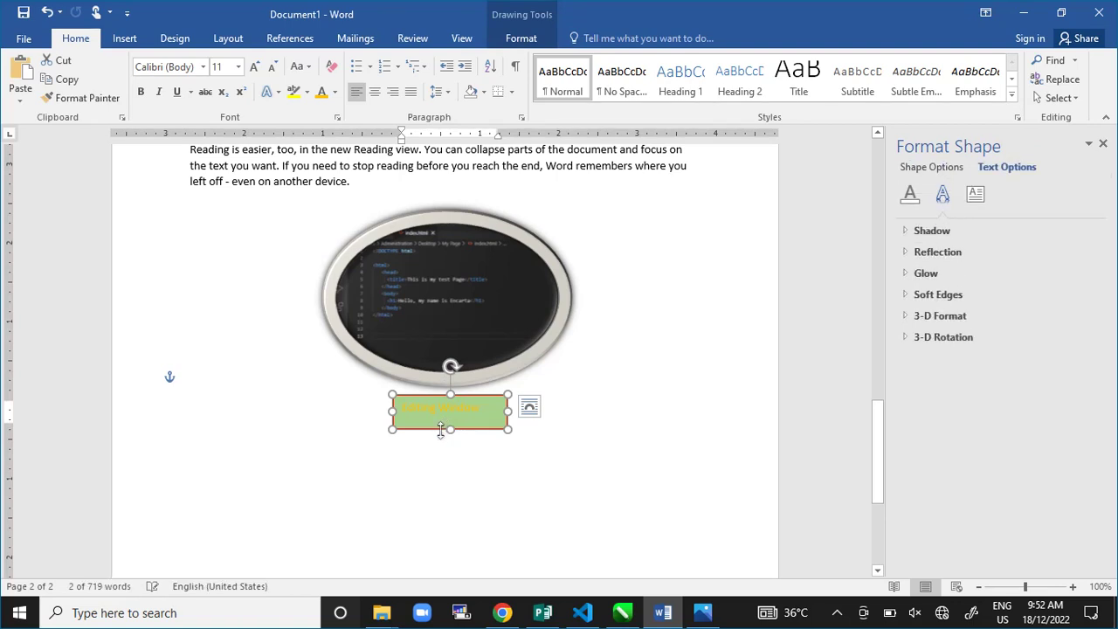